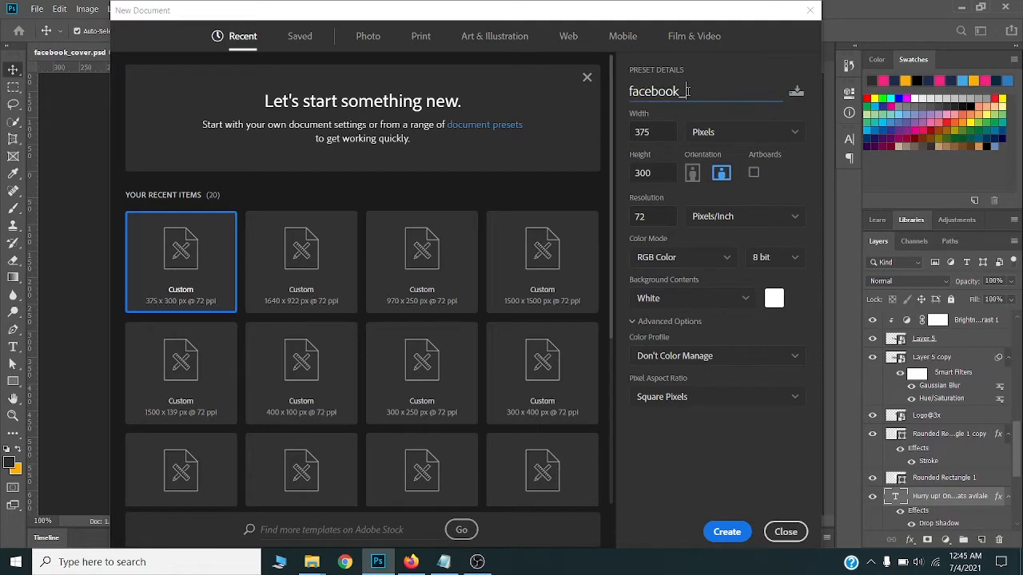
Step: Create a new document named facebook_cover, 820 pixels wide and 461 pixels high
text(ver)
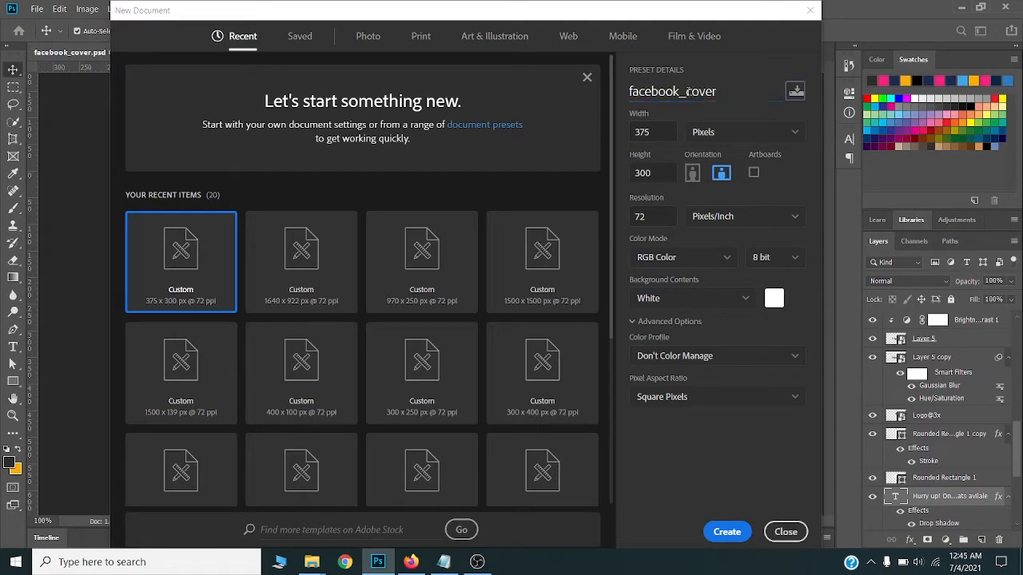
key(Tab)
text(820)
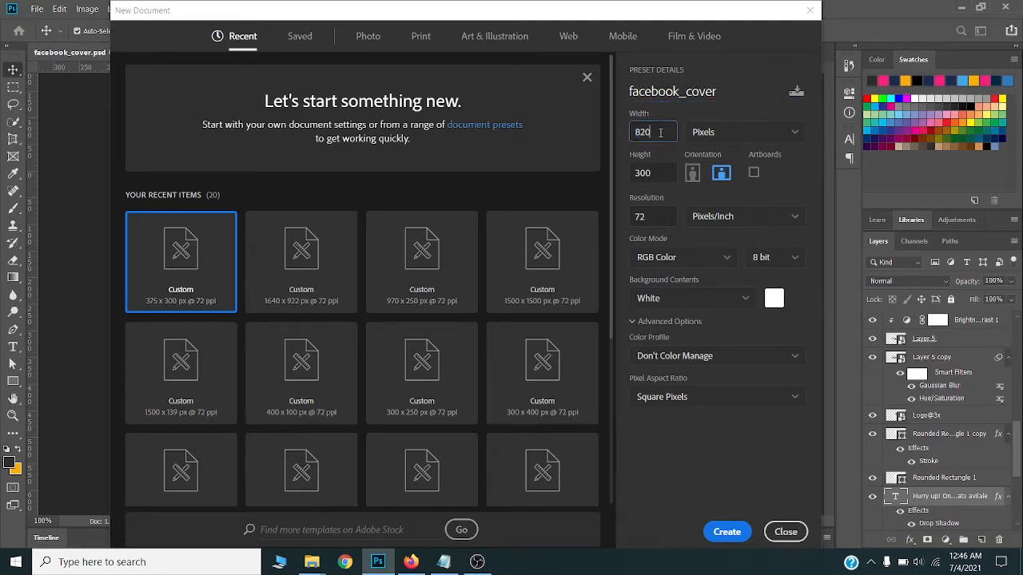
key(Tab)
text(4)
click(723, 531)
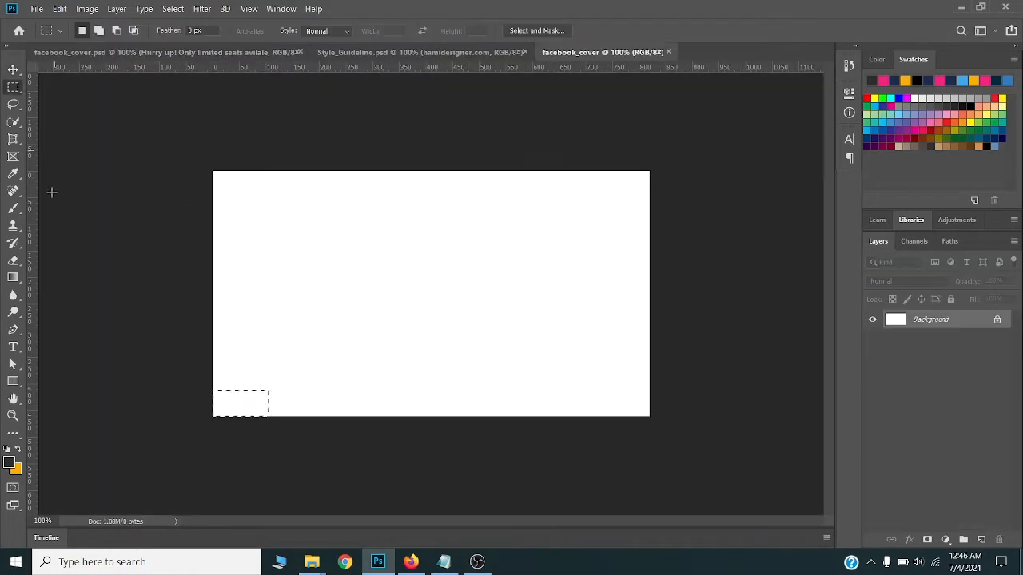
Step: Add a 75 × 75 px rectangle shape to the canvas
click(13, 381)
click(468, 243)
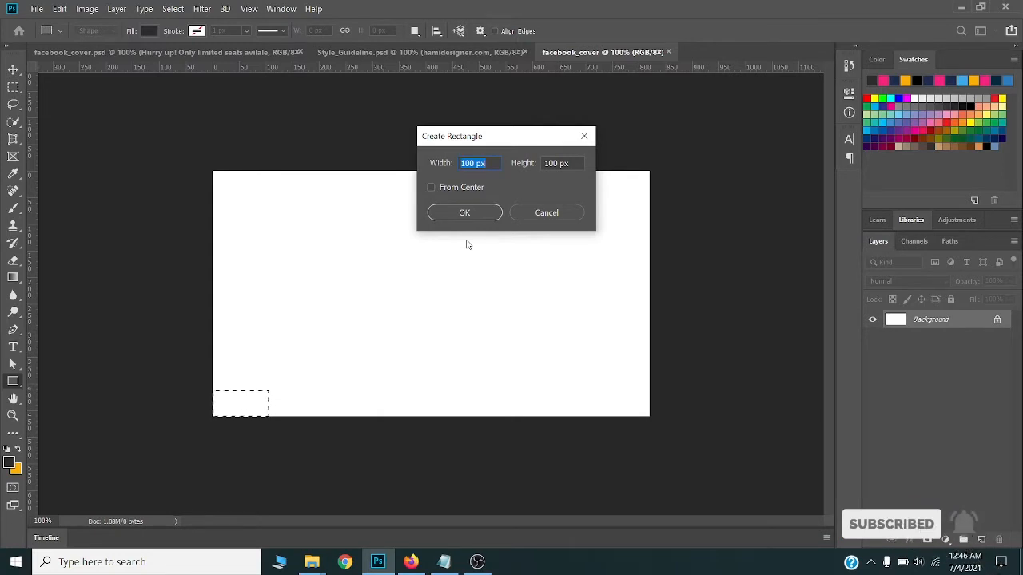
text(75)
key(Tab)
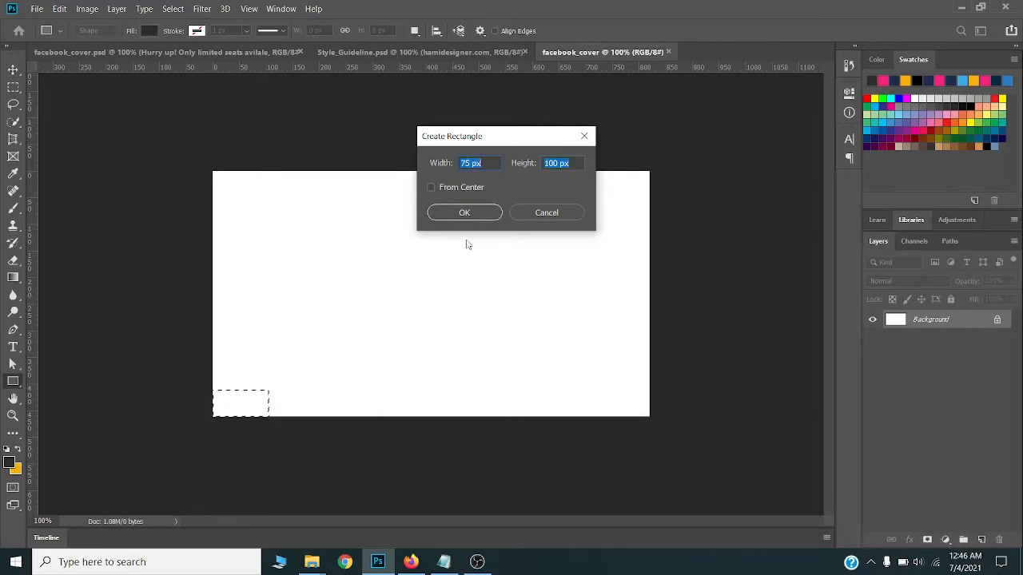
text(75)
key(Return)
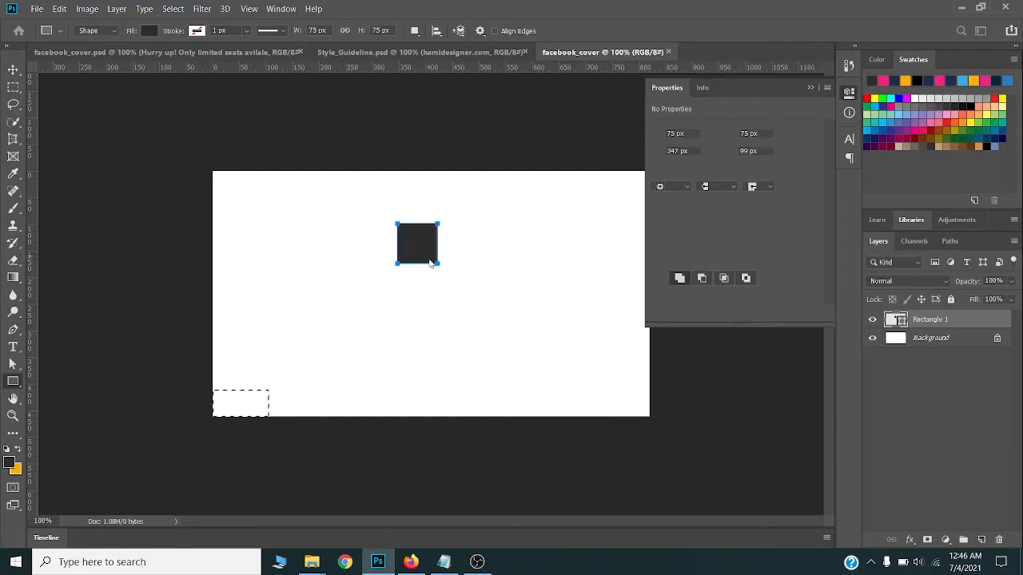
Step: Align the small square with the top edge of the canvas and clear the selection
key(v)
key(ctrl+a)
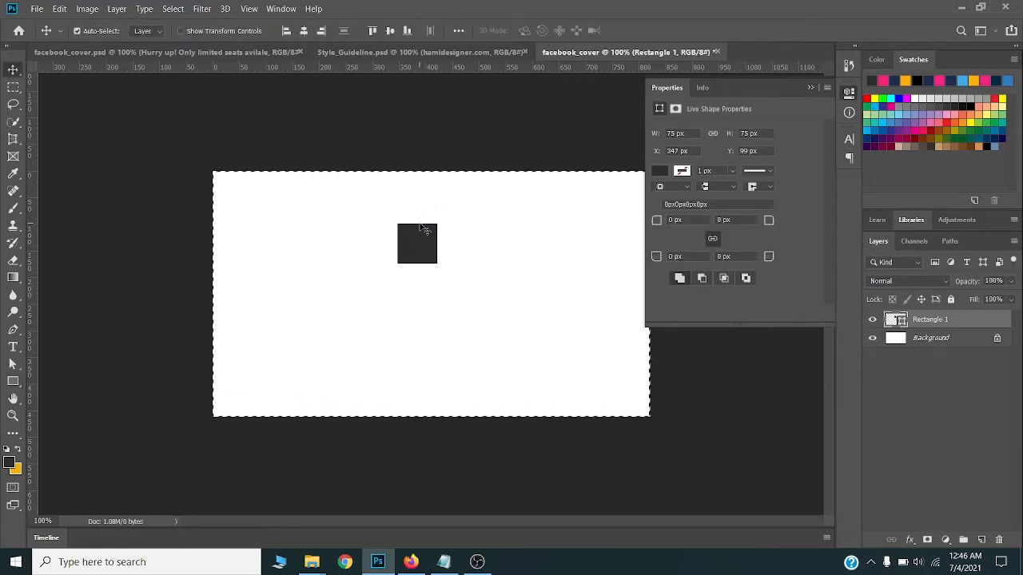
click(372, 30)
key(ctrl+d)
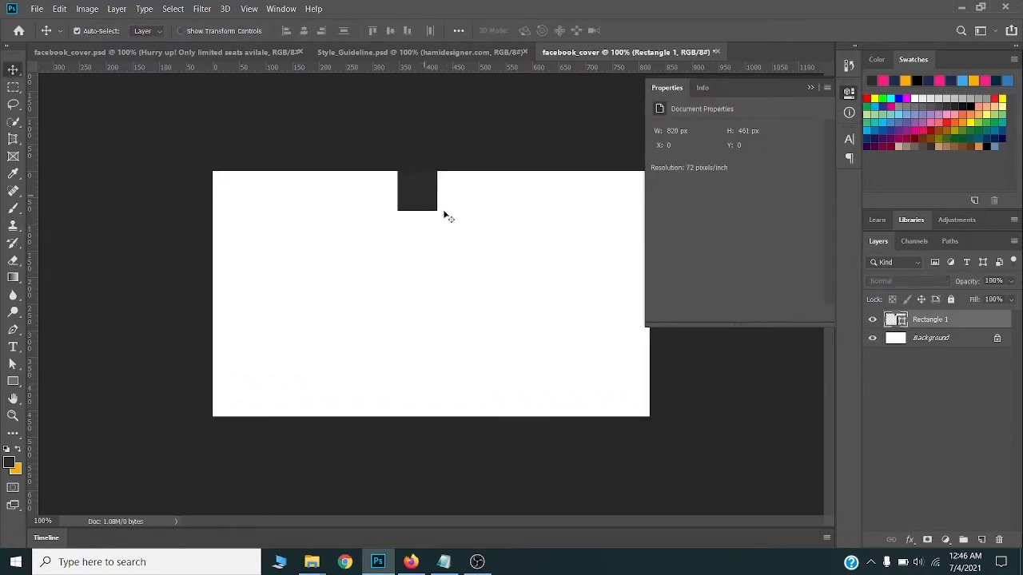
Step: Place a horizontal guide along the bottom edge of the small square
scroll(419, 224, up, 5)
drag(384, 119, 370, 208)
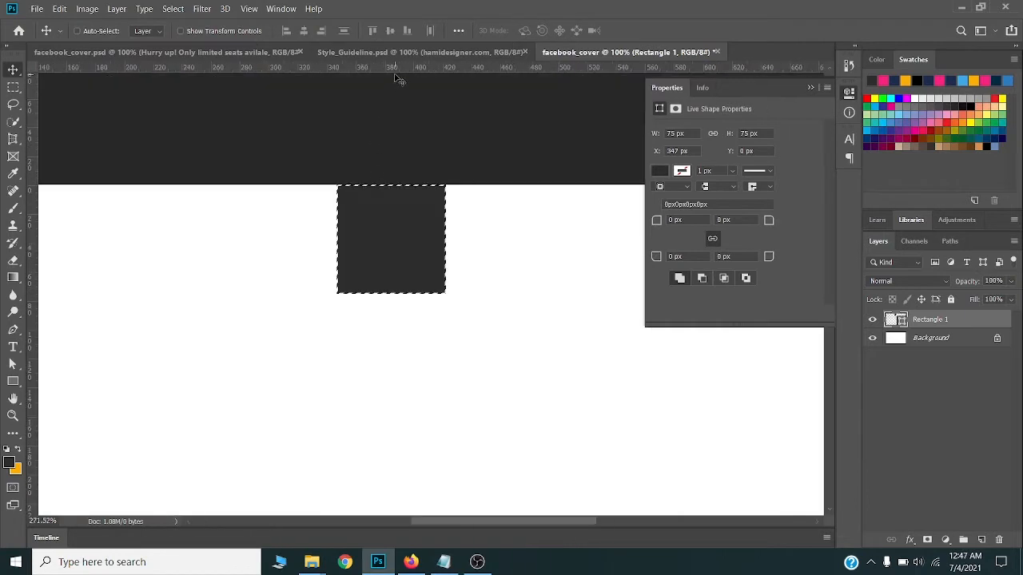
drag(400, 69, 393, 294)
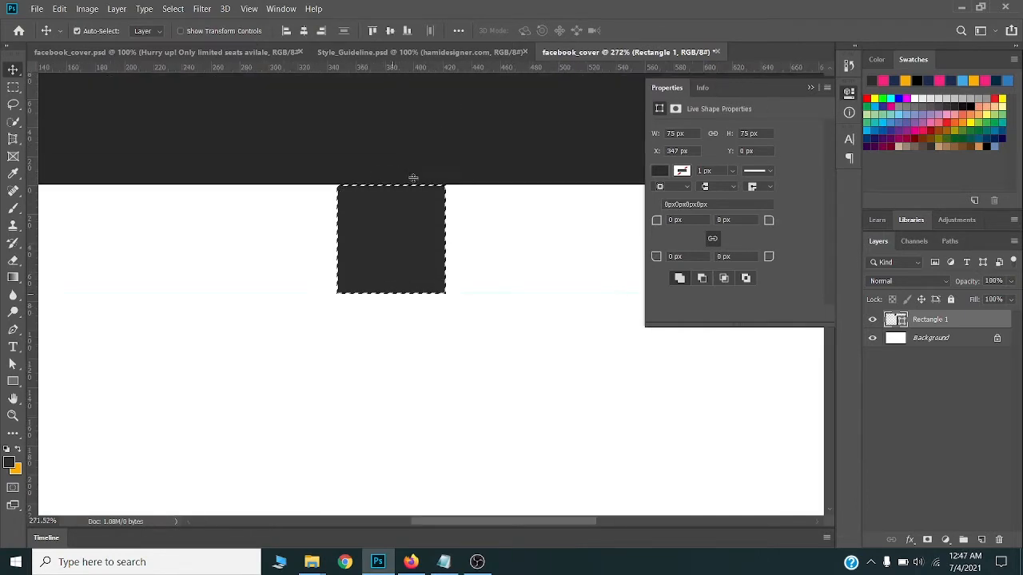
scroll(468, 295, up, 4)
scroll(467, 295, down, 4)
scroll(416, 357, down, 4)
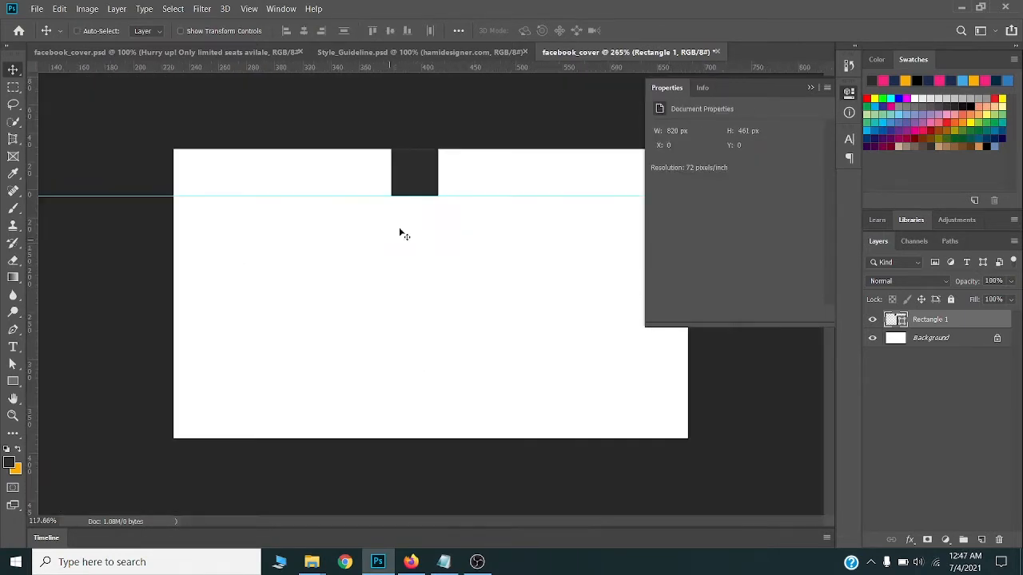
Step: Move the small square down and align it with the bottom edge of the canvas
drag(416, 167, 416, 411)
key(ctrl+a)
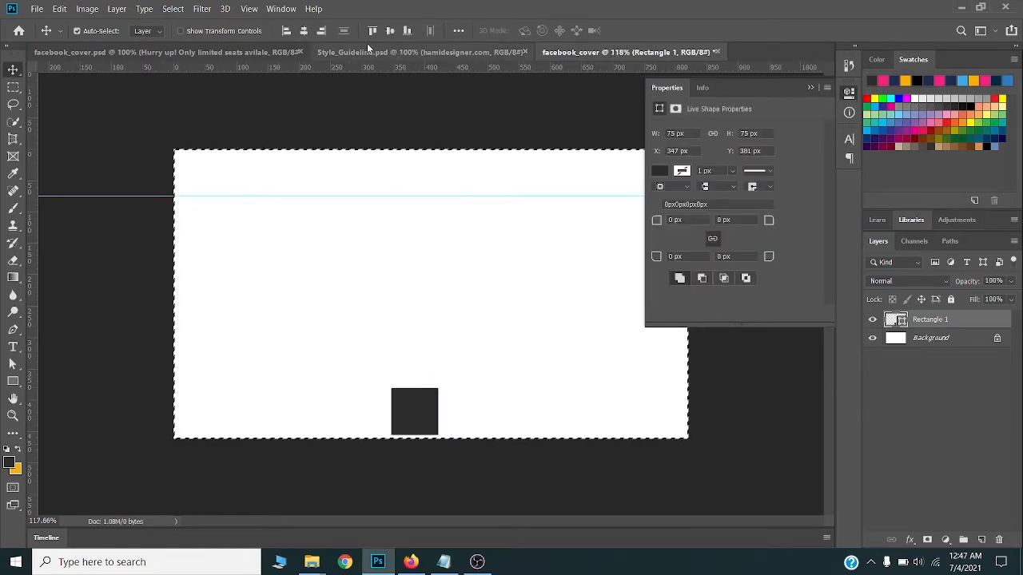
click(407, 31)
key(ctrl+d)
scroll(461, 285, up, 2)
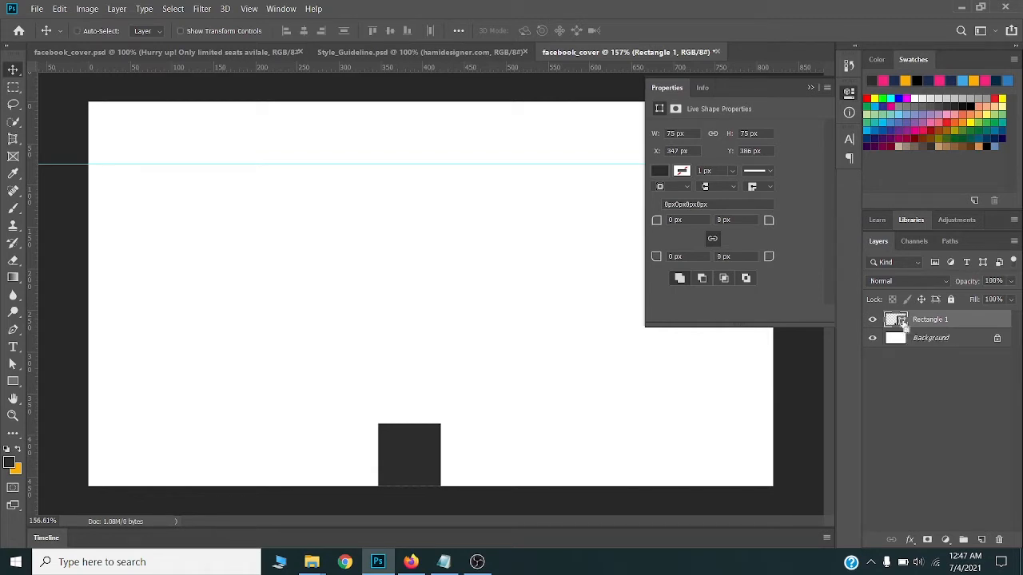
Step: Place a second horizontal guide along the small square's top edge, and delete the square
ctrl+click(900, 322)
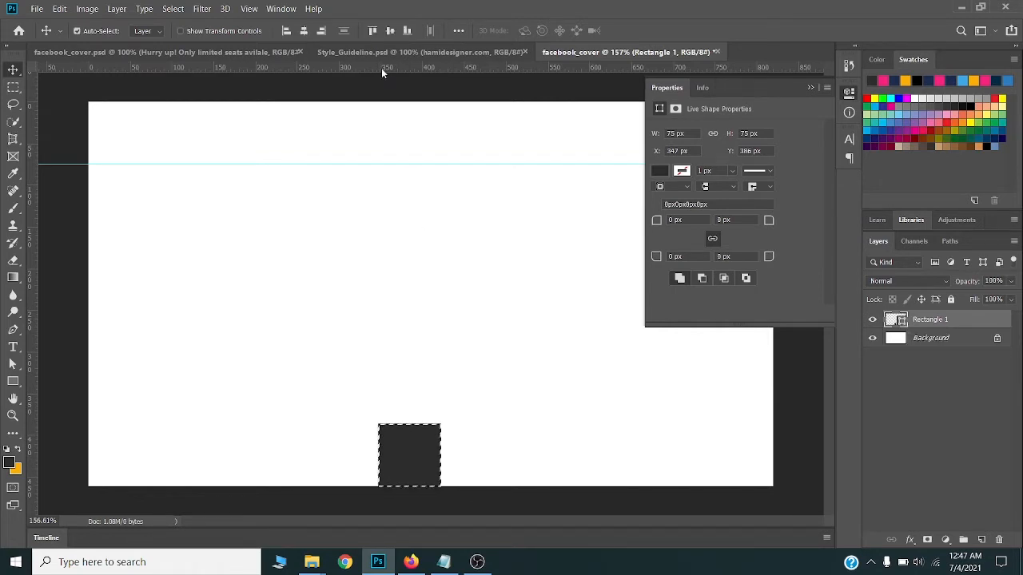
drag(384, 70, 371, 425)
key(ctrl+minus)
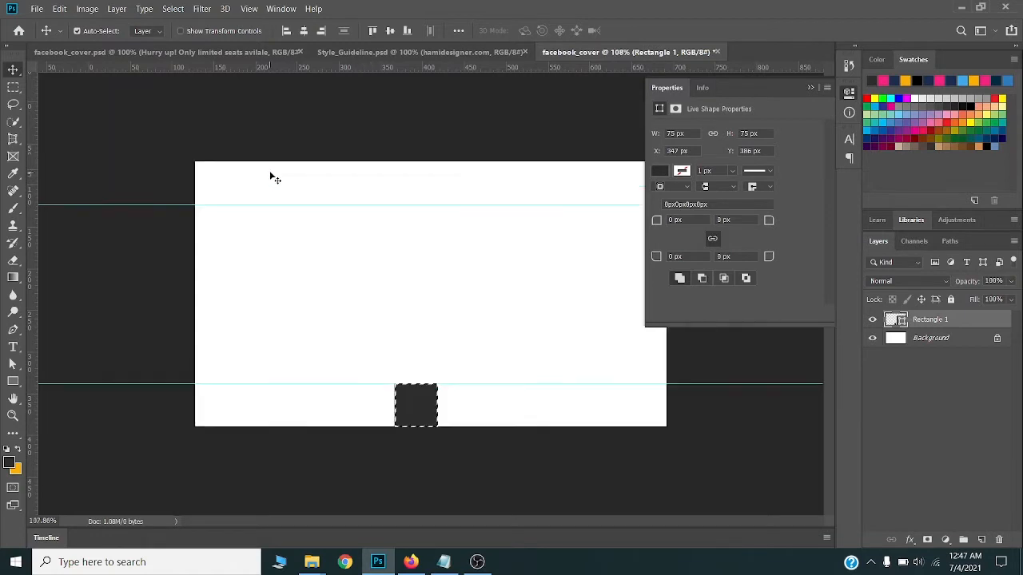
key(ctrl+d)
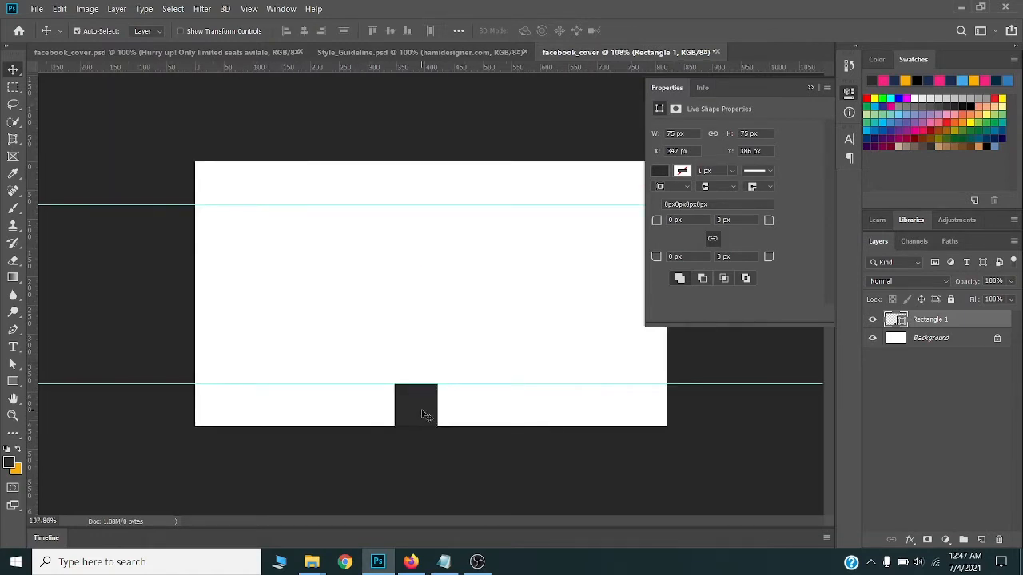
key(Delete)
key(ctrl+1)
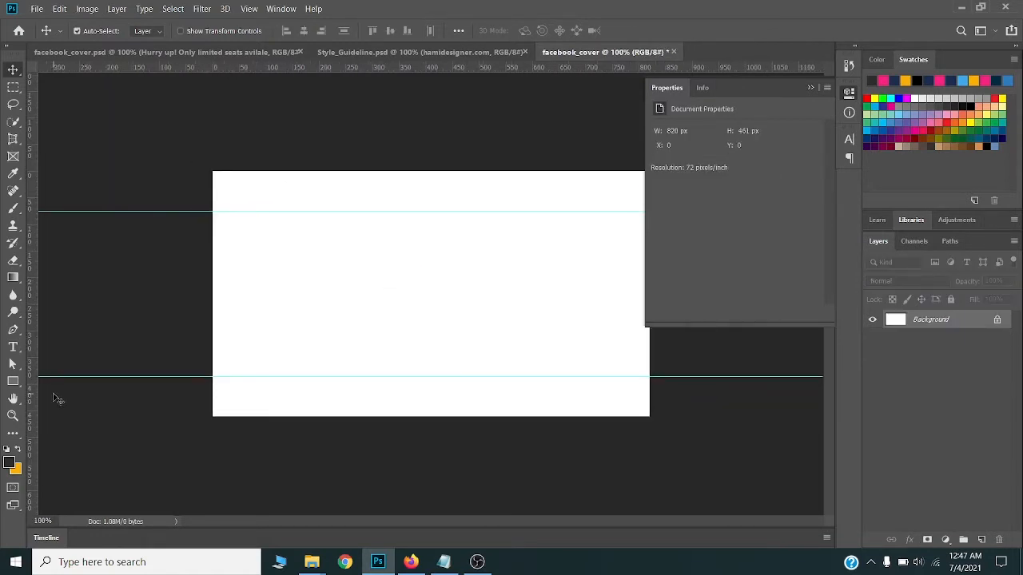
Step: Add a rectangle shape 410 px wide and 461 px high to the canvas
key(u)
click(232, 249)
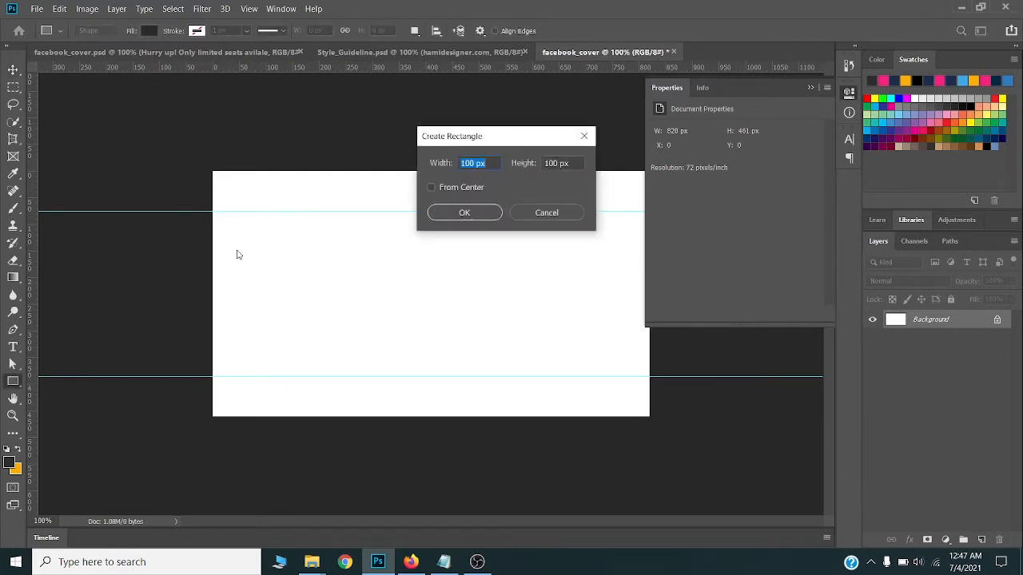
text(410)
key(Tab)
text(461)
key(Return)
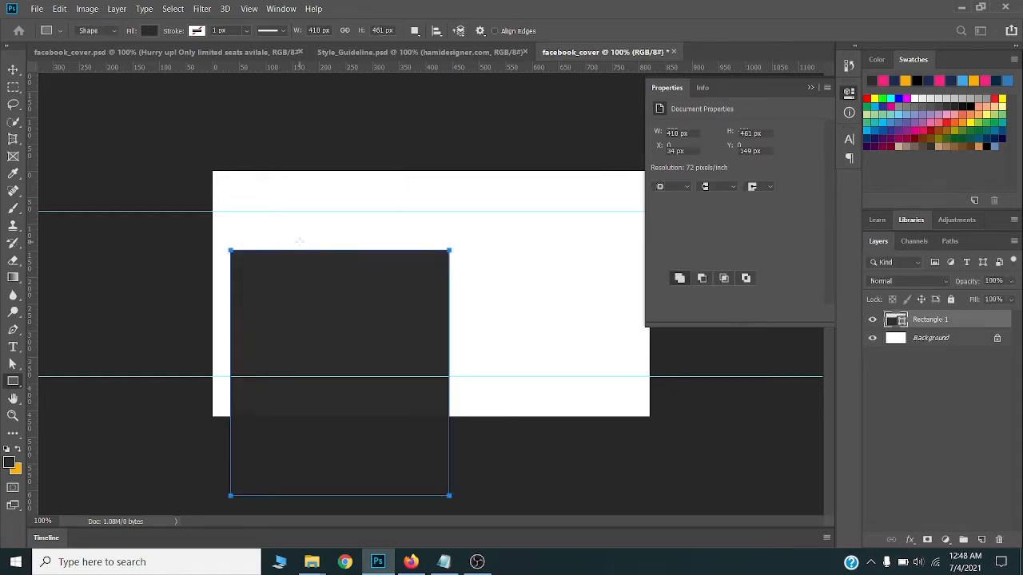
Step: Align the large rectangle with the top and left edges of the canvas and clear the selection
key(v)
key(ctrl+a)
click(372, 31)
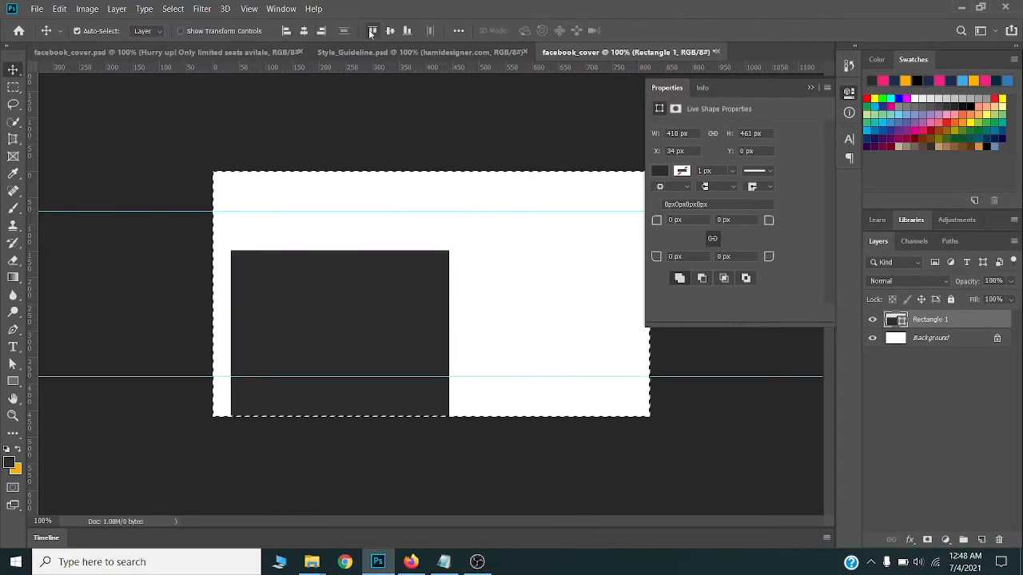
key(ctrl+d)
key(ctrl+a)
click(286, 30)
key(ctrl+d)
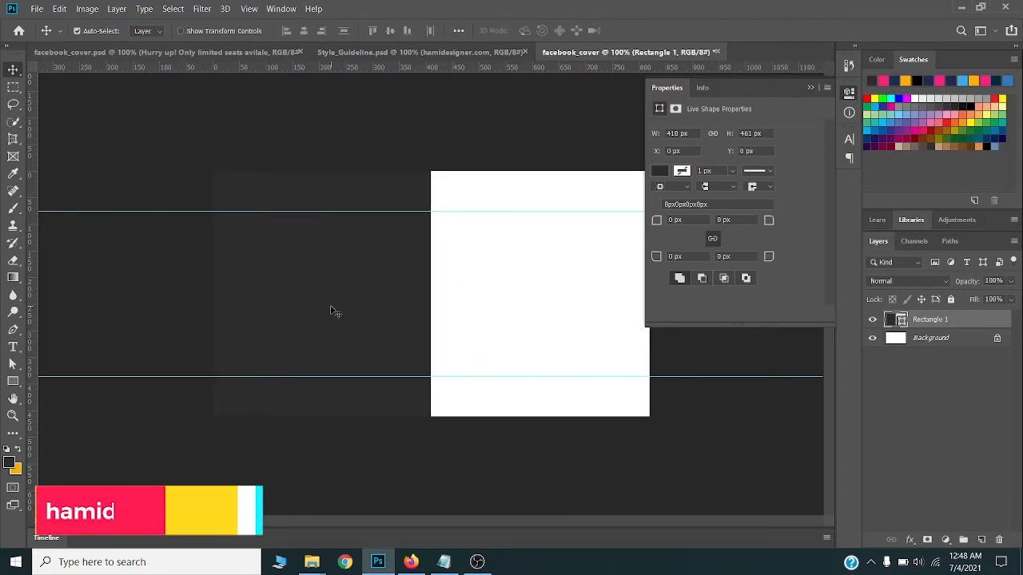
Step: Slant the large rectangle's right side by moving its upper-right corner point outward, accepting the conversion to a regular path
key(a)
drag(389, 144, 448, 179)
drag(431, 171, 489, 171)
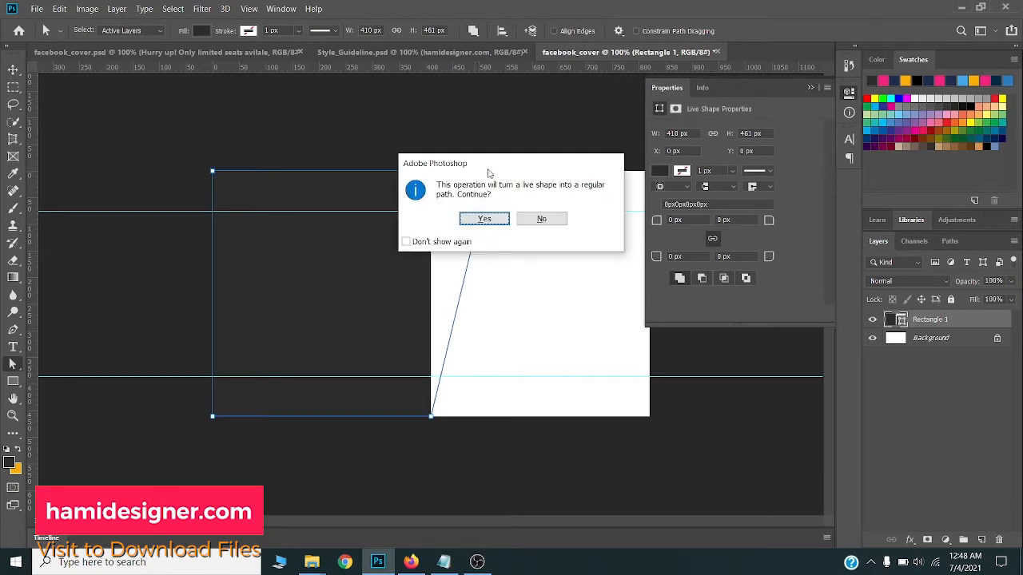
click(485, 219)
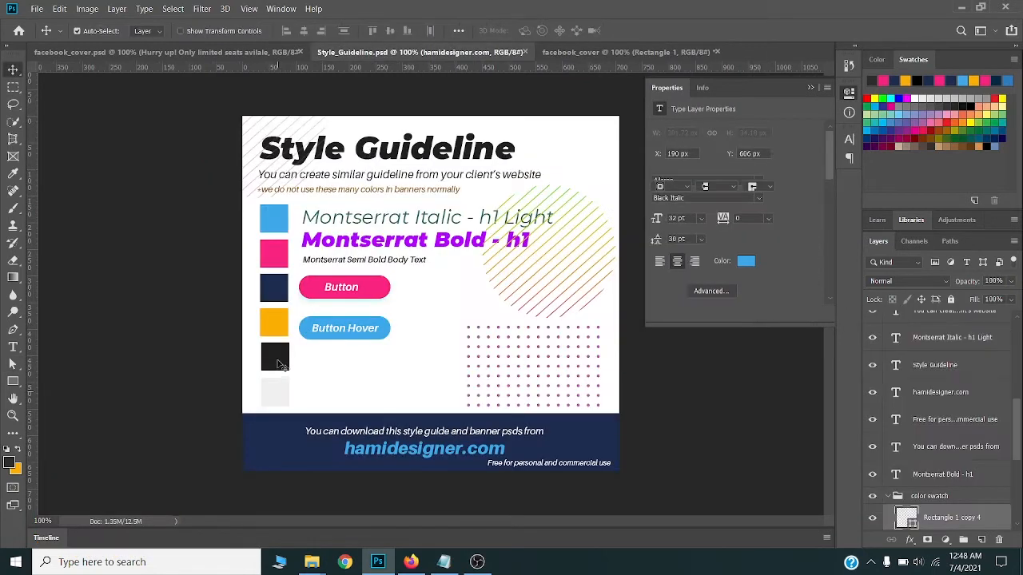
Step: Copy the six colour swatch squares from Style_Guideline.psd into the facebook_cover document
shift+click(279, 294)
shift+click(279, 255)
shift+click(279, 223)
drag(279, 223, 426, 256)
Step: Rotate the copied swatches 90° counter-clockwise into a horizontal row
key(ctrl+t)
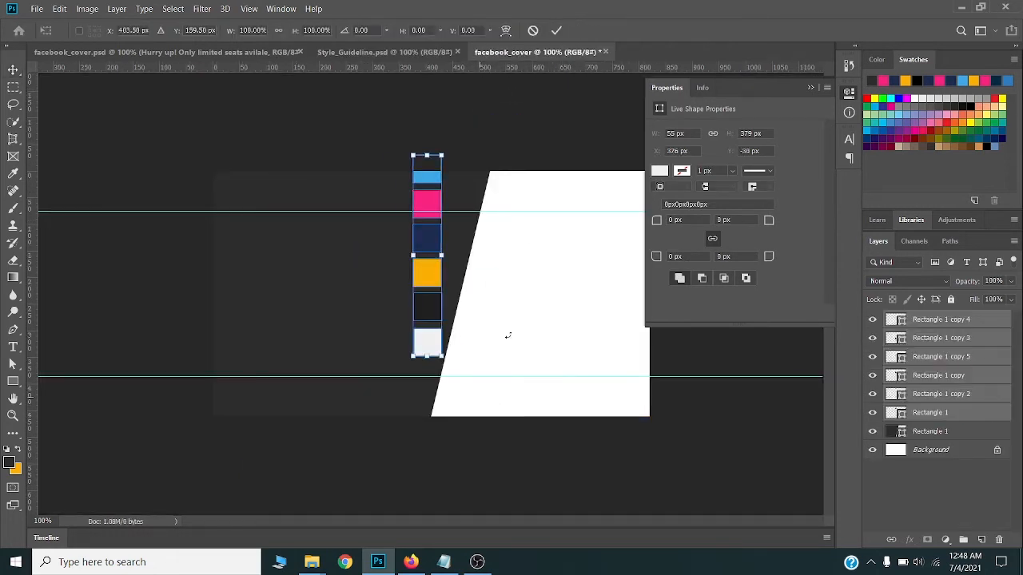
drag(507, 336, 538, 215)
key(Return)
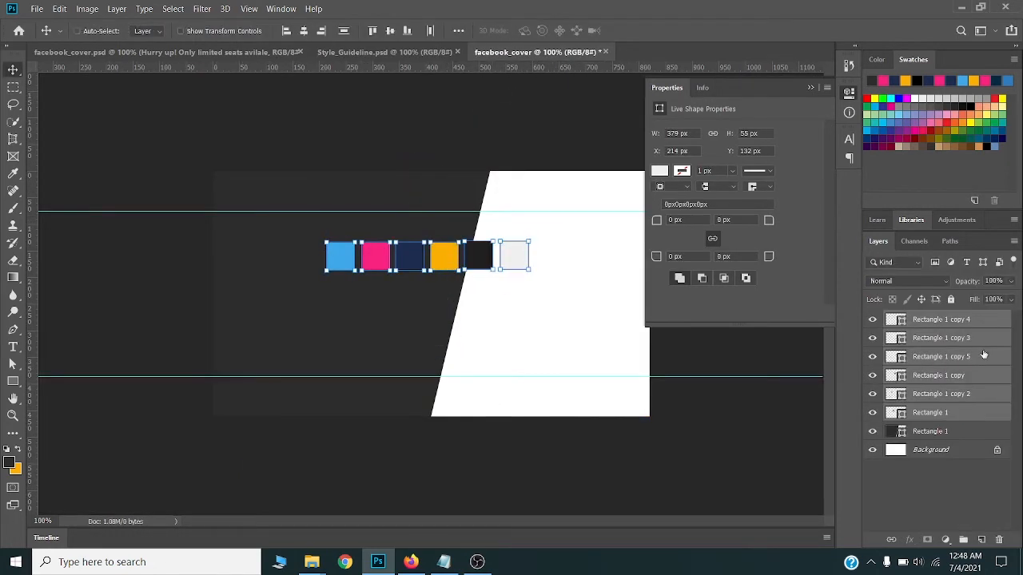
Step: Group the six swatch layers and name the group color
key(ctrl+g)
double_click(921, 318)
text(color)
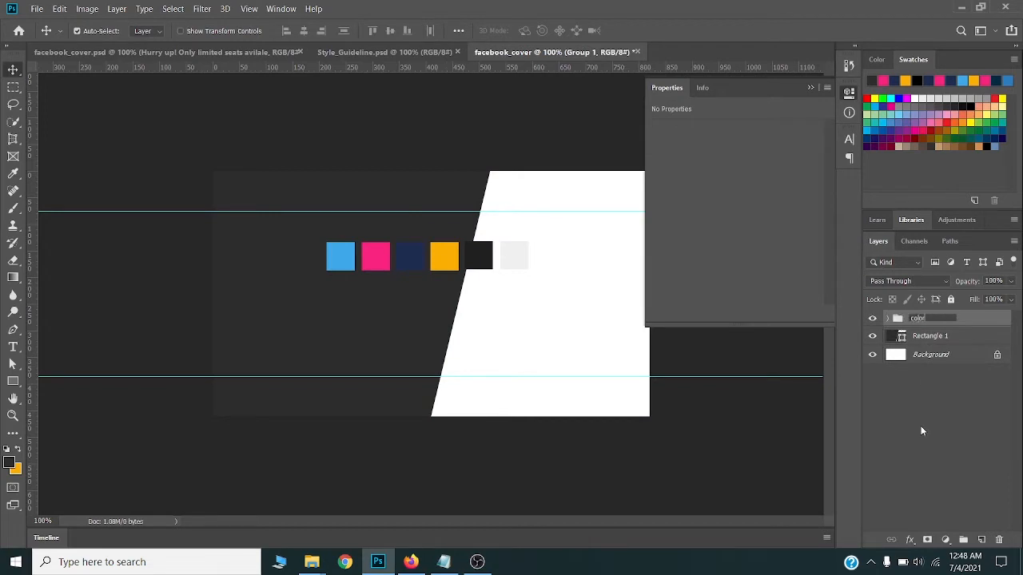
key(Return)
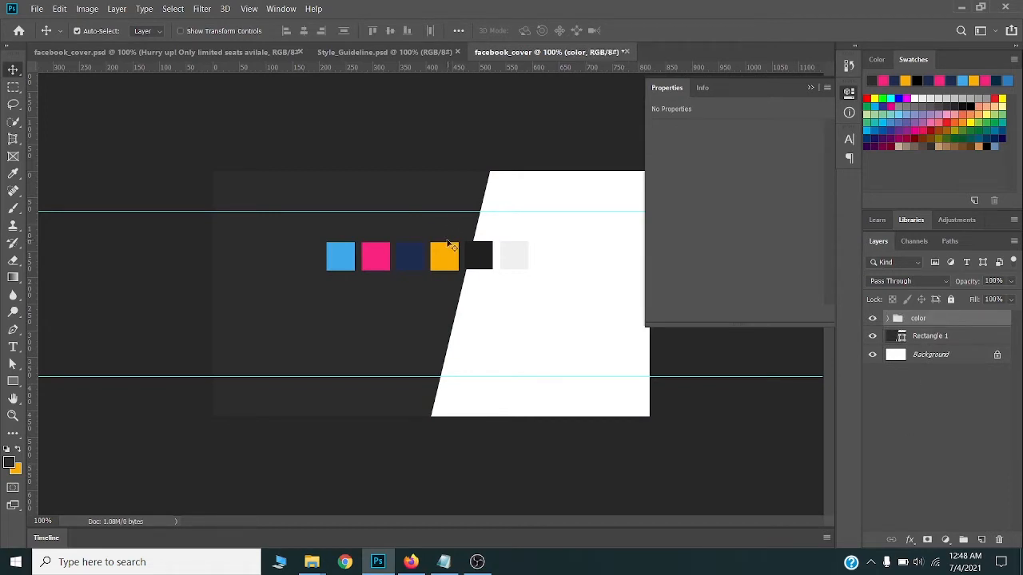
Step: Change the slanted shape's fill to the navy blue sampled from the swatch row
click(894, 338)
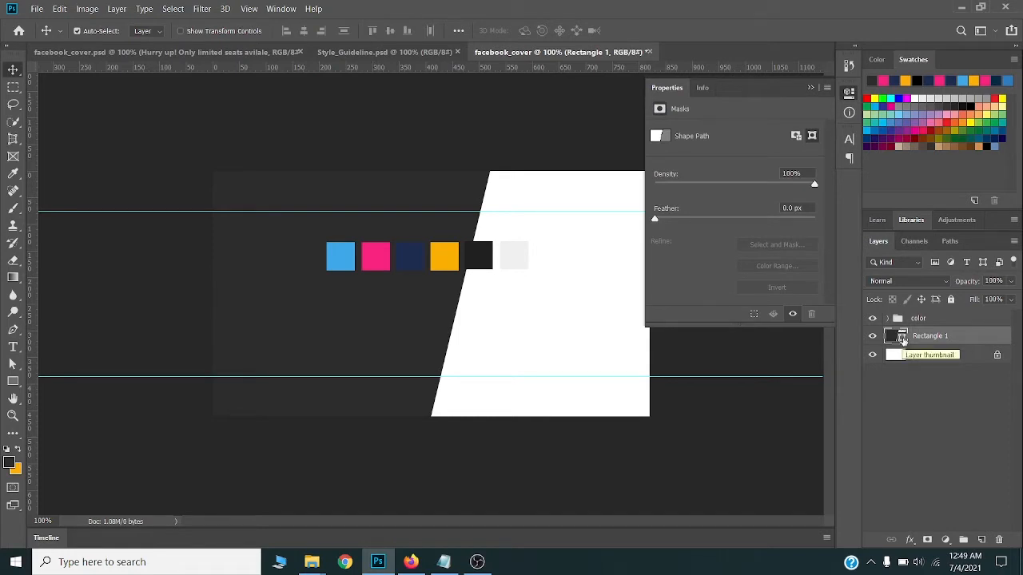
double_click(901, 338)
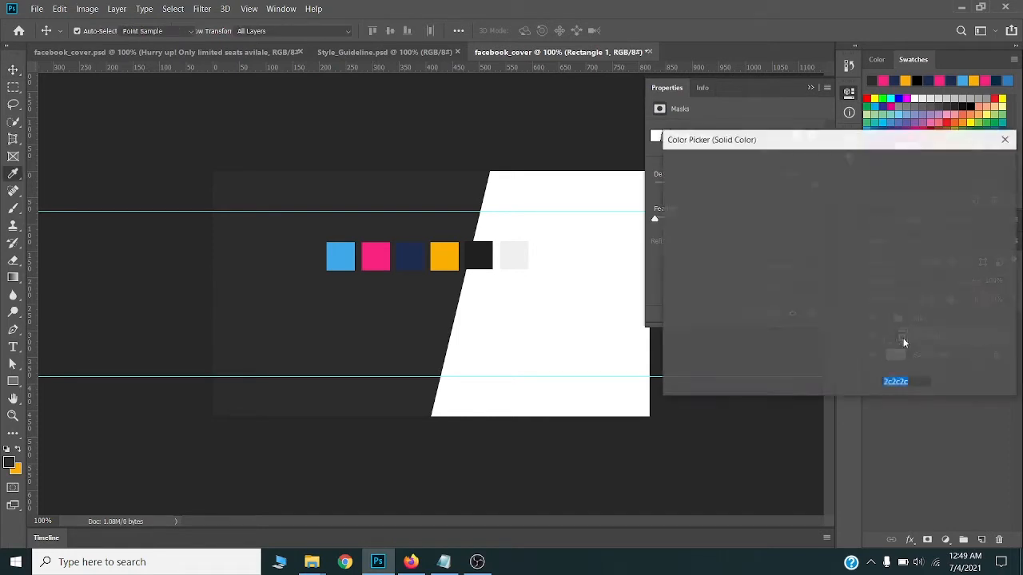
click(413, 255)
click(971, 165)
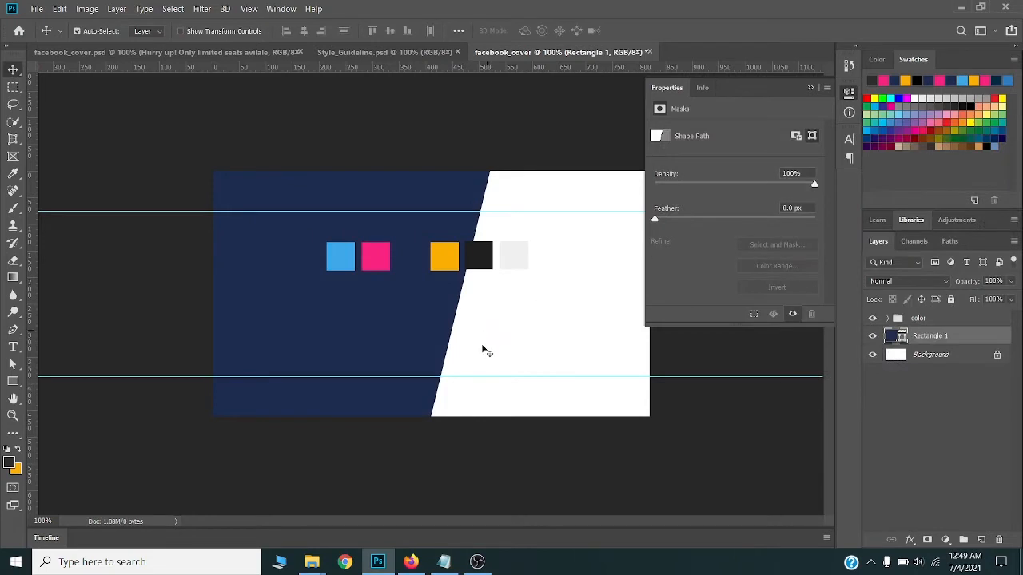
Step: Cover the right part of the canvas with a vertically and horizontally flipped copy of the navy shape, placed against its slanted edge
scroll(482, 352, down, 1)
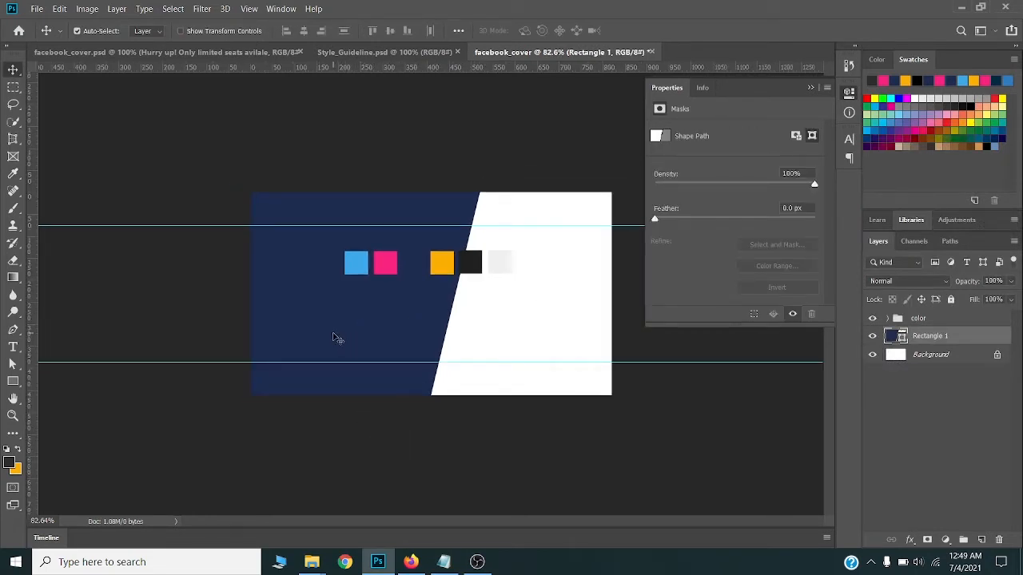
drag(335, 338, 445, 347)
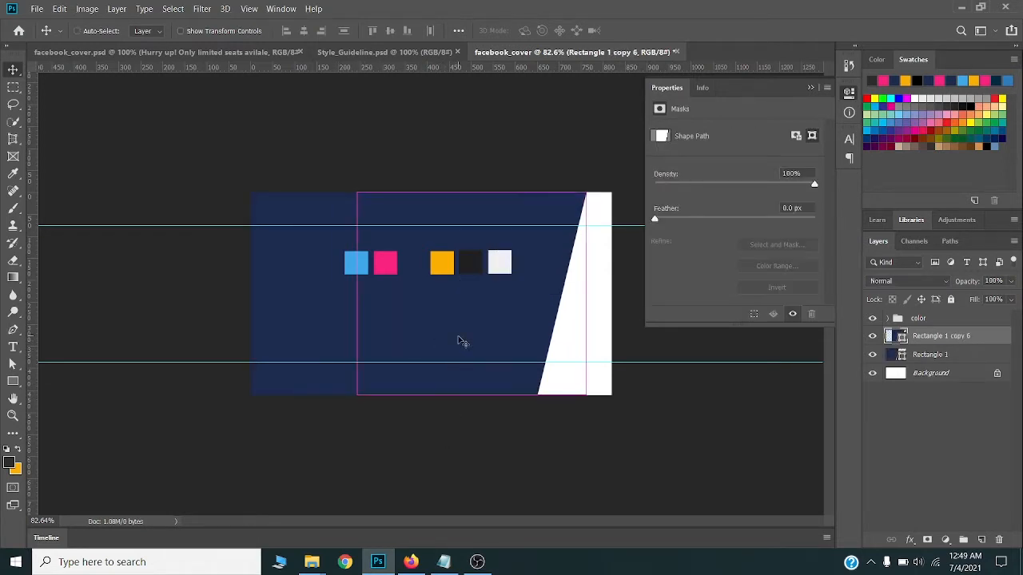
key(ctrl+t)
right_click(459, 342)
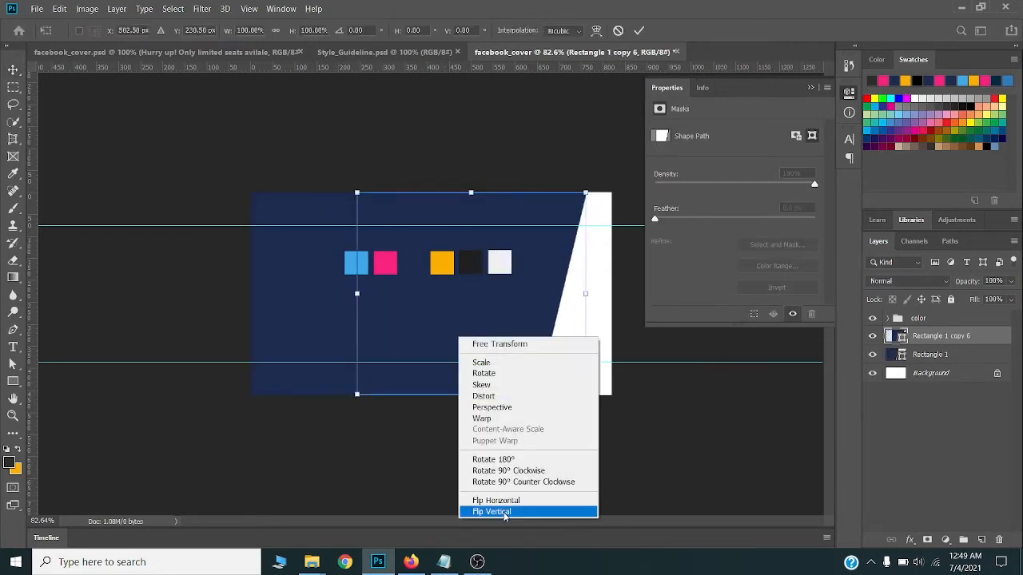
click(504, 509)
right_click(488, 342)
click(515, 500)
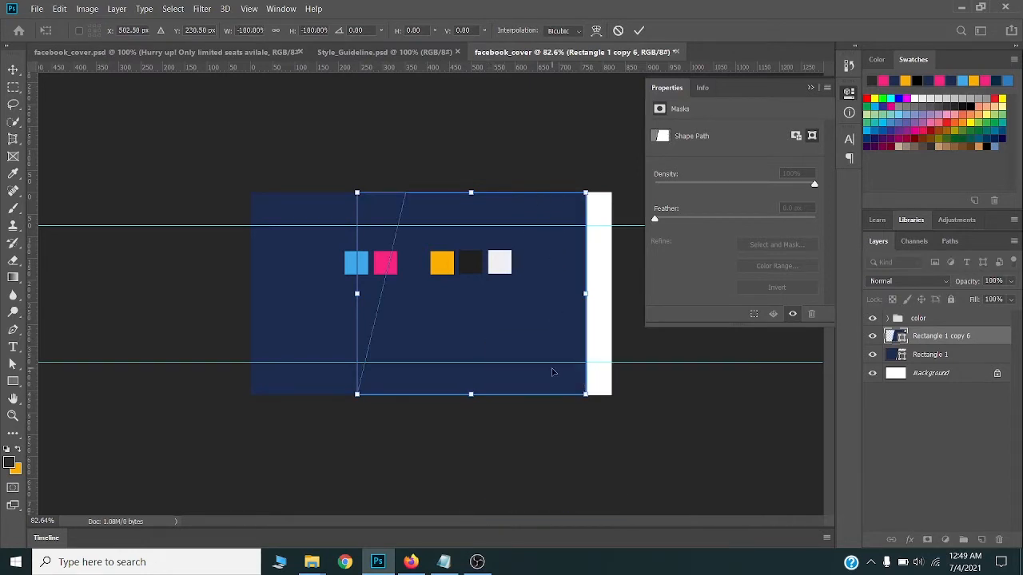
drag(466, 342, 519, 352)
key(Return)
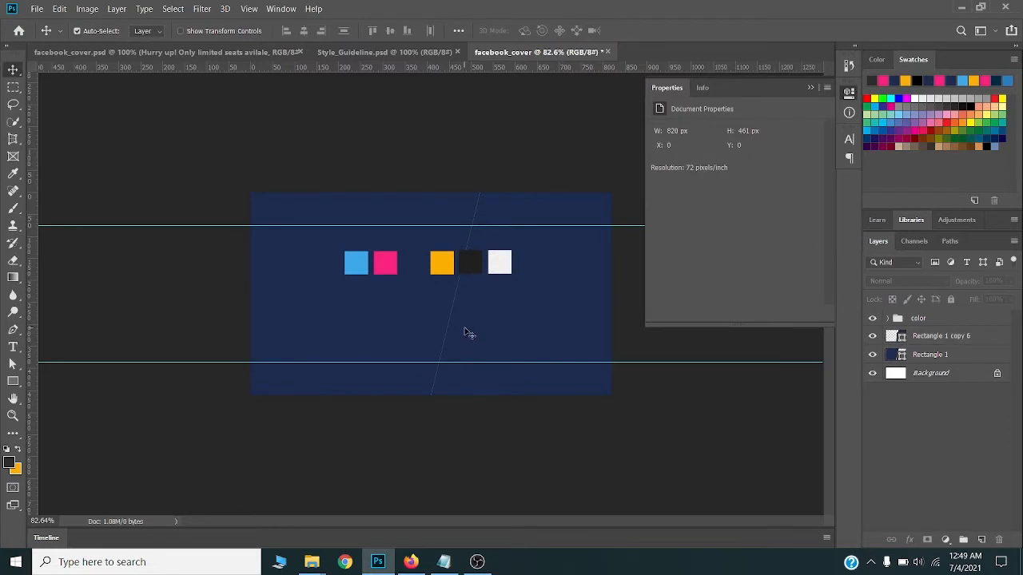
Step: Change the right slanted shape's fill to the amber #faaf04 sampled from the swatch row
click(442, 264)
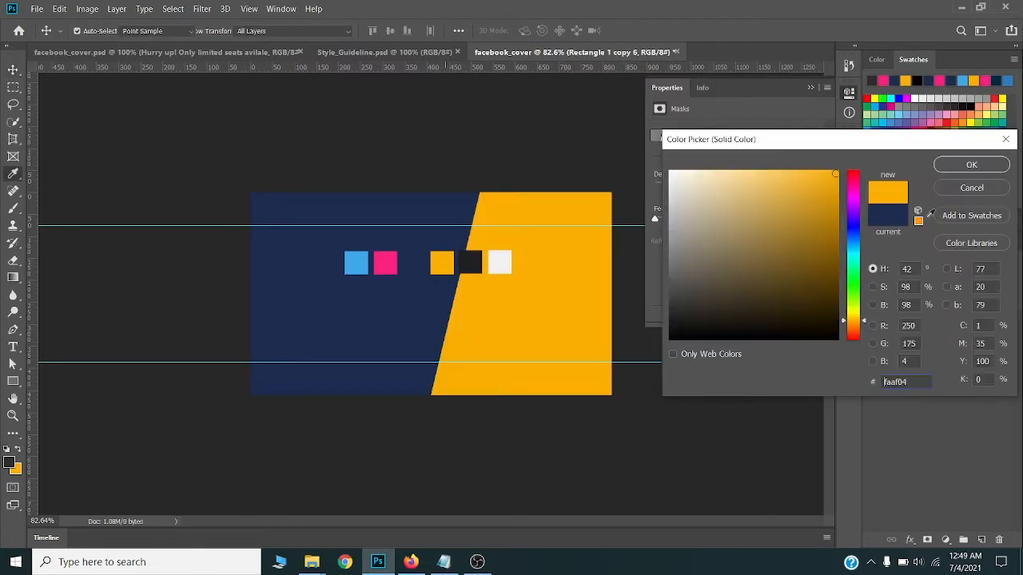
key(Return)
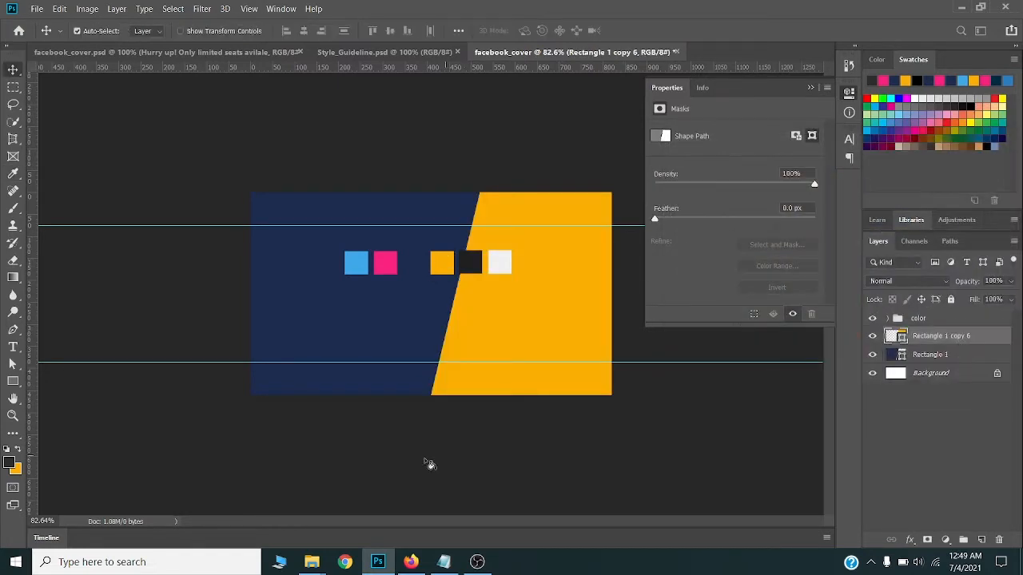
shift+click(402, 322)
key(ctrl+1)
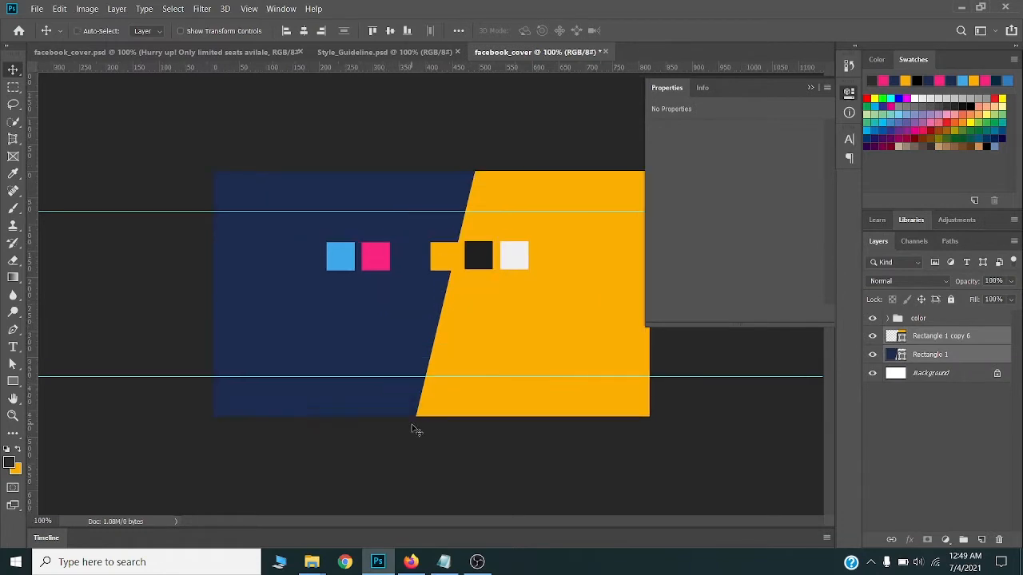
scroll(396, 301, down, 3)
click(810, 88)
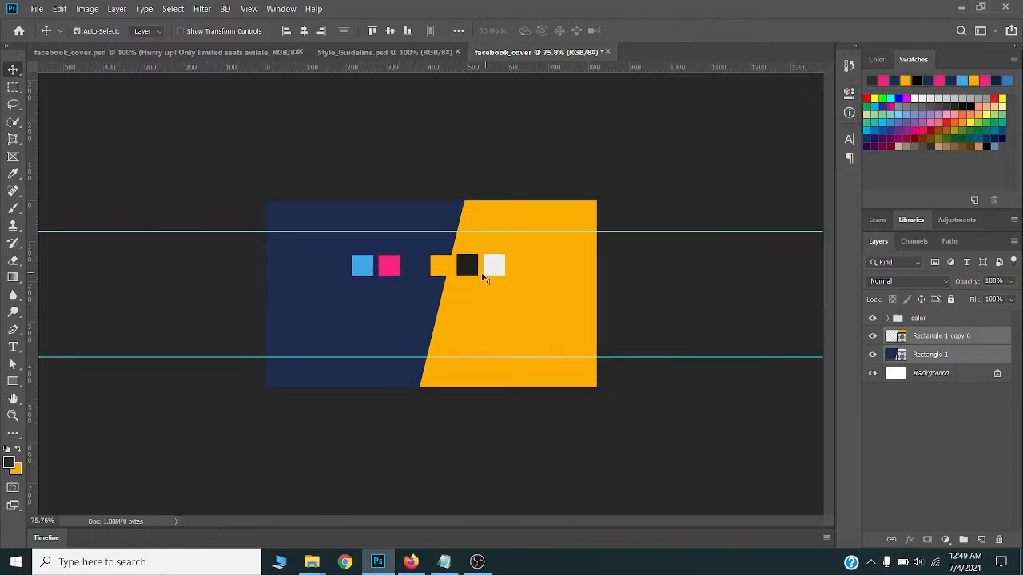
Step: Place the night-skyline and Colosseum photos from the assets folder in the banner, with the Colosseum photo clipped to the amber shape
click(312, 562)
click(263, 511)
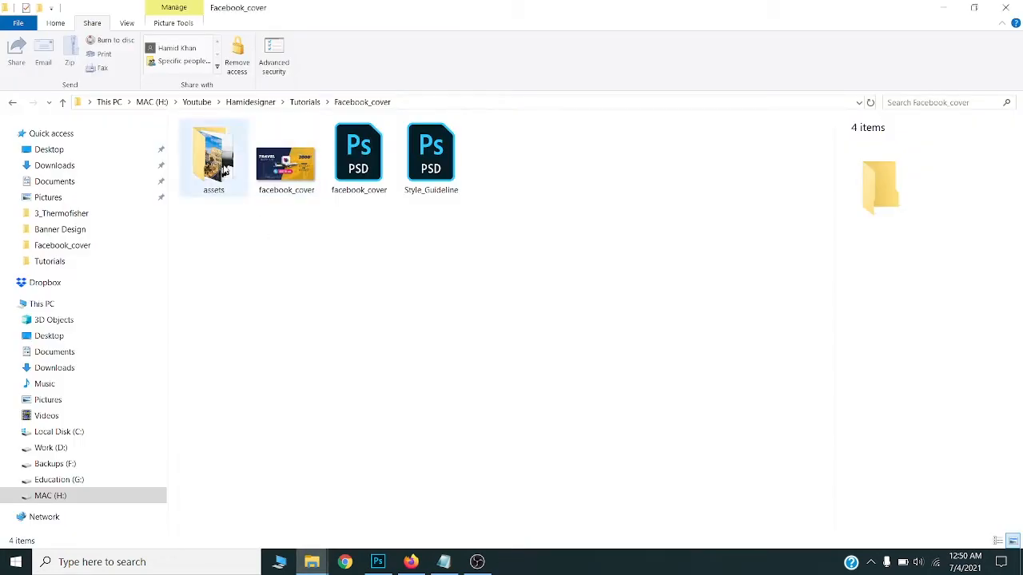
double_click(223, 165)
click(356, 160)
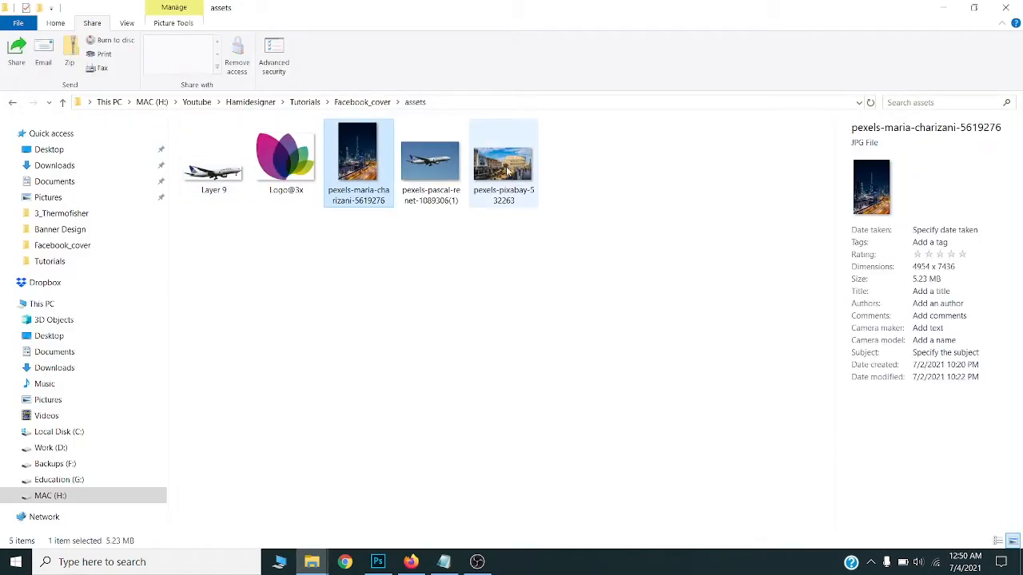
ctrl+click(504, 164)
drag(503, 172, 373, 317)
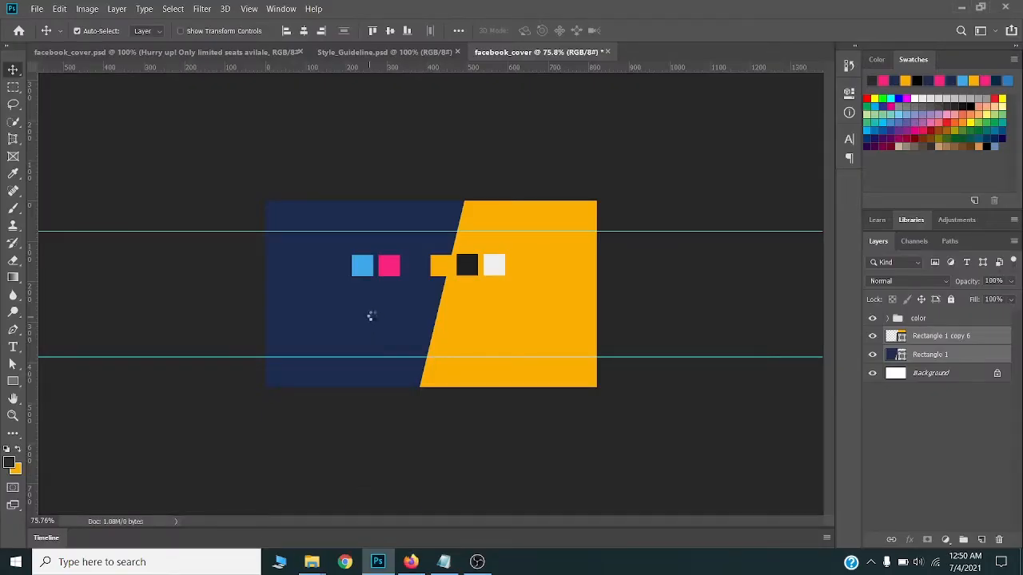
key(Return)
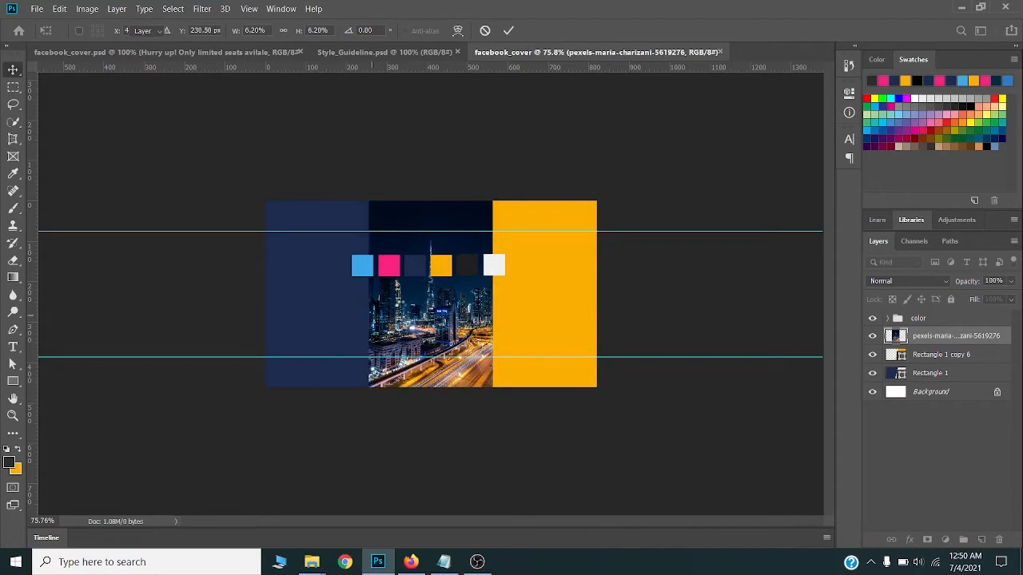
key(Return)
drag(957, 340, 951, 364)
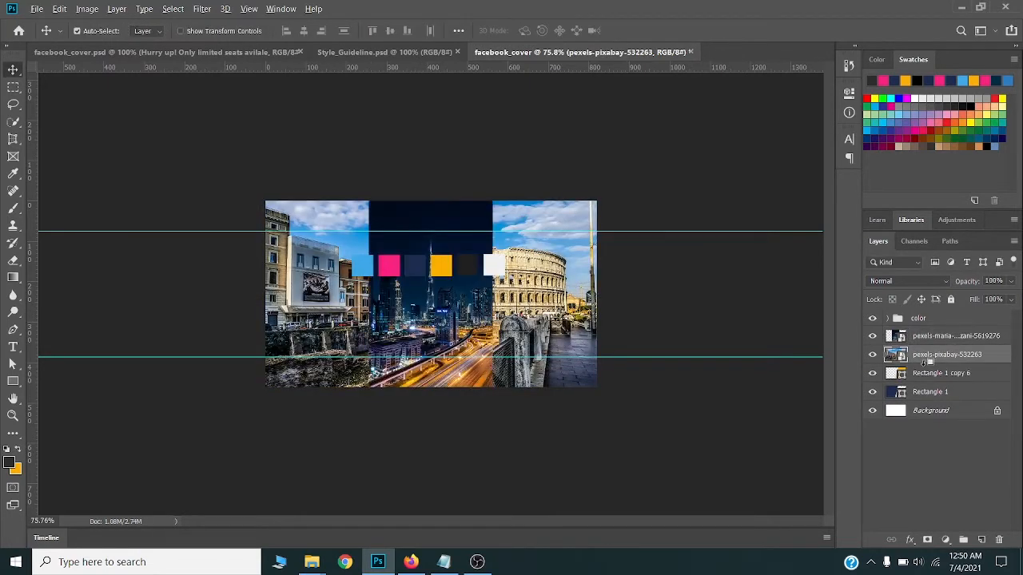
Step: Move the night-skyline photo over the navy shape and enlarge it to about 10.2% scale so it covers the whole shape
drag(462, 305, 359, 305)
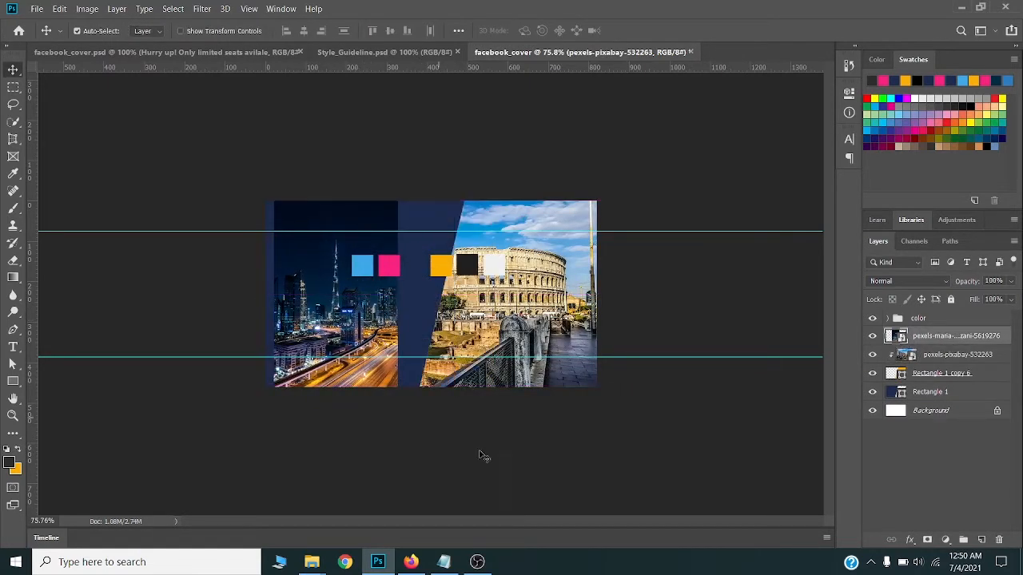
key(ctrl+t)
drag(400, 391, 434, 429)
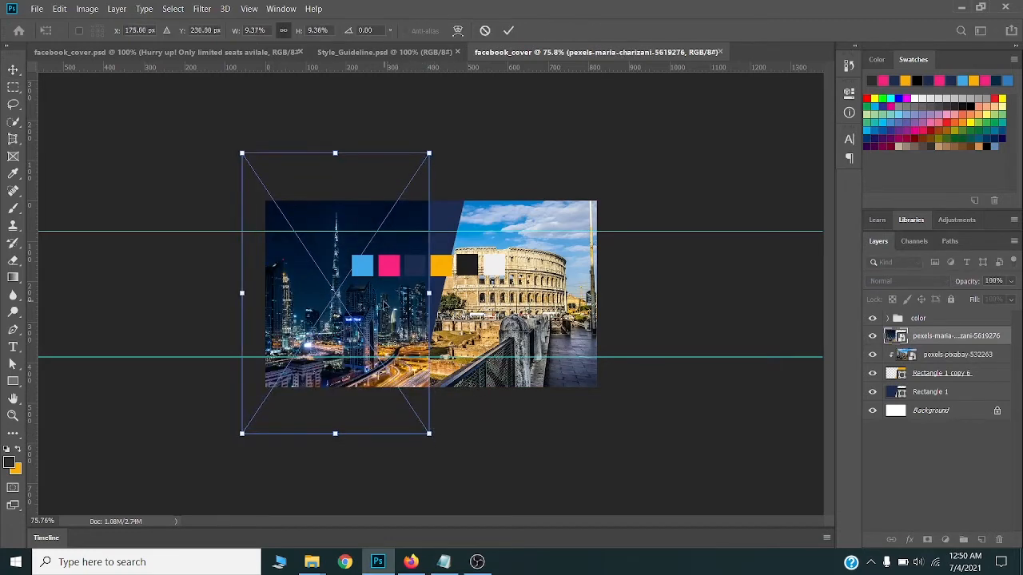
drag(384, 307, 407, 342)
drag(446, 461, 463, 484)
drag(425, 343, 427, 342)
key(Return)
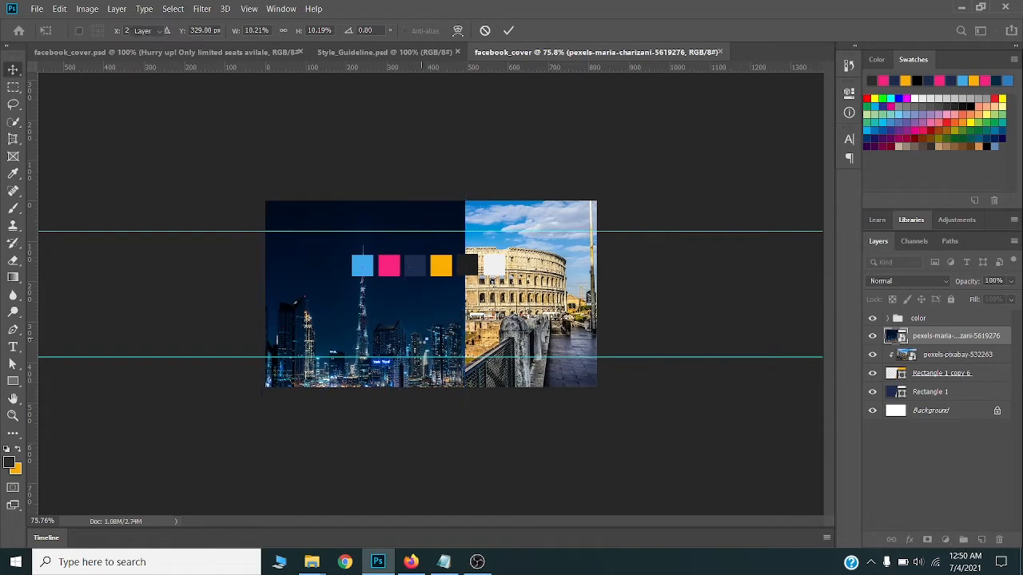
Step: Move the night-skyline photo below the amber shape in the layer stack and clip it to the navy shape
drag(924, 349, 921, 390)
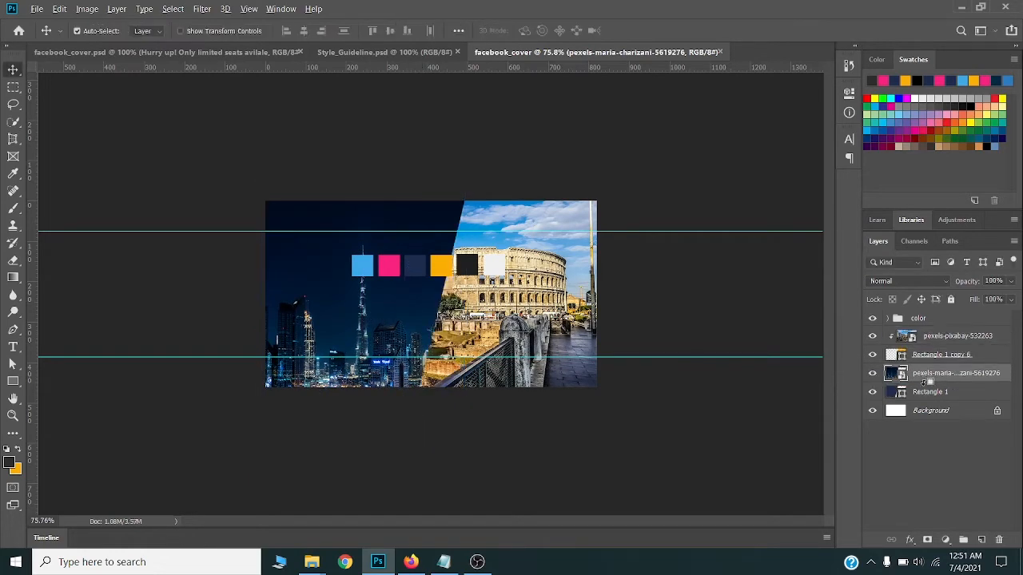
alt+click(923, 382)
scroll(464, 439, down, 1)
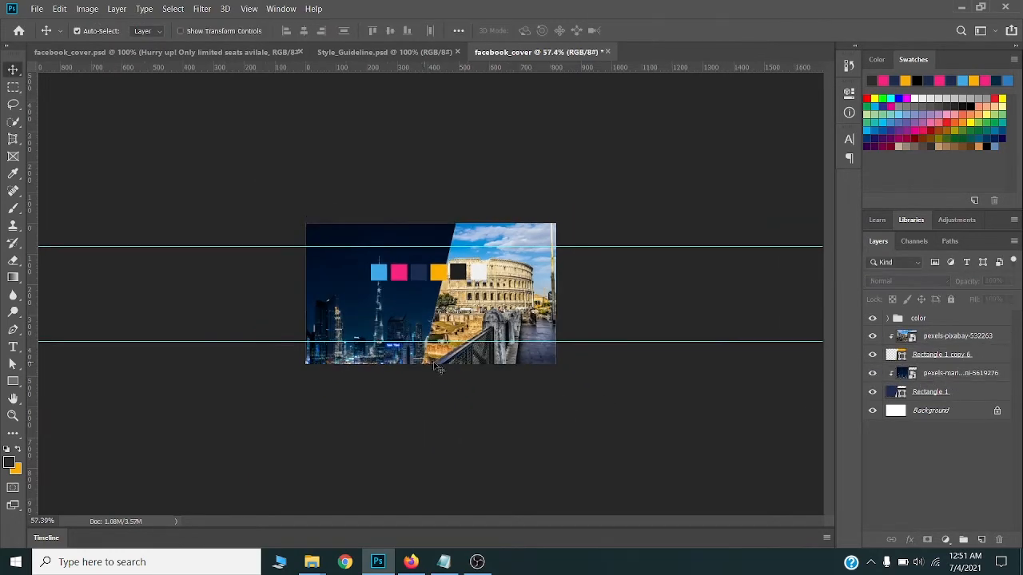
key(ctrl+1)
Step: Duplicate the navy and amber shapes above both photos and clip the Colosseum photo to the original amber shape again
click(546, 302)
click(937, 356)
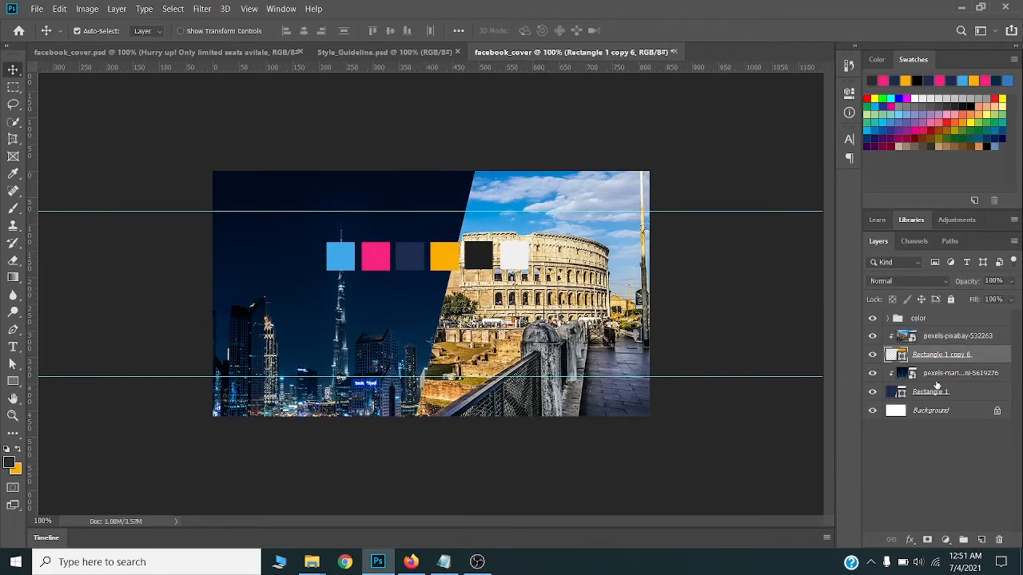
ctrl+click(935, 392)
key(ctrl+j)
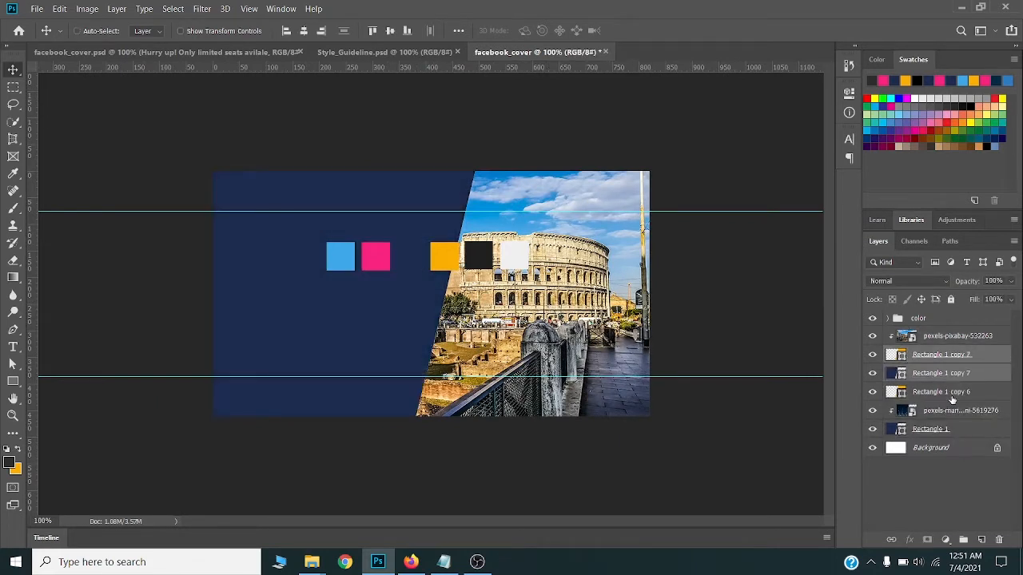
key(ctrl)
key(ctrl+bracketright)
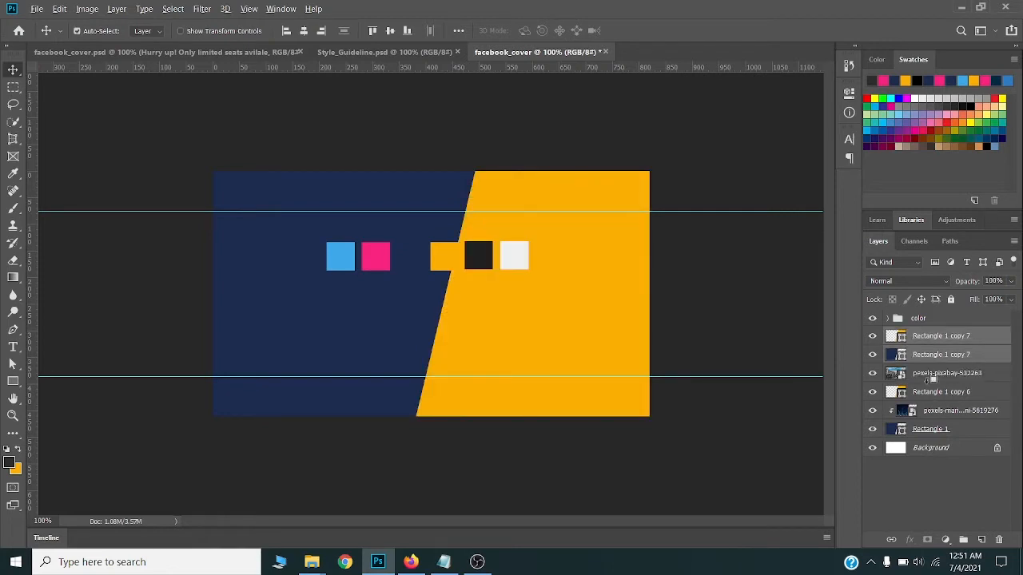
alt+click(927, 381)
Step: Set the opacity of both duplicated shapes to 80% and hide the color swatch group
click(927, 358)
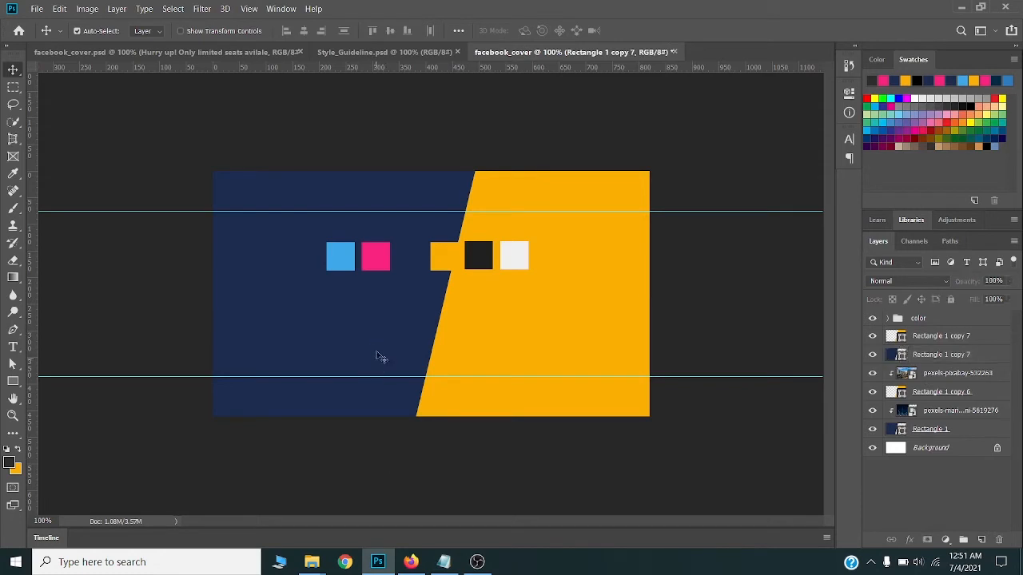
shift+click(512, 350)
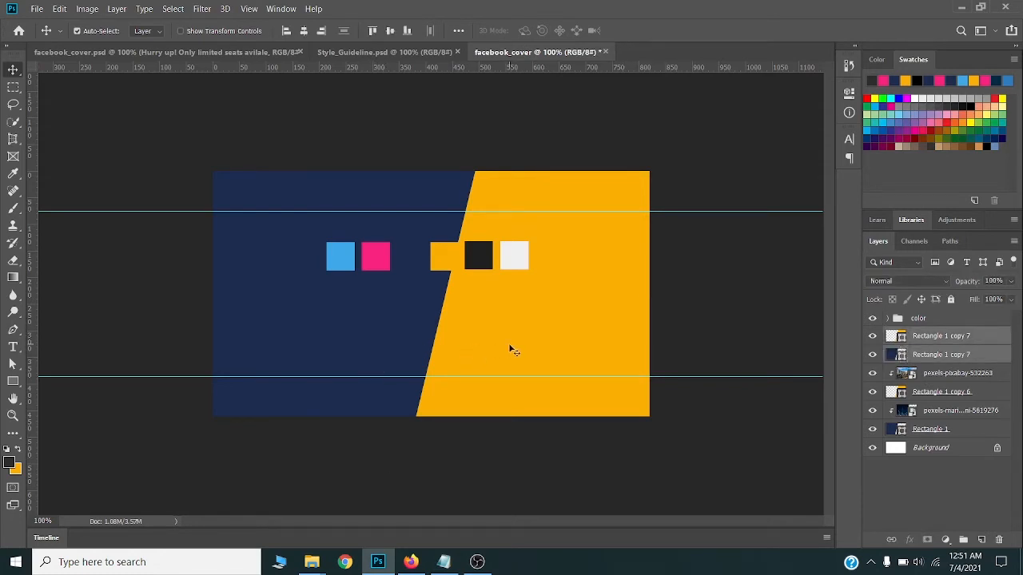
key(8)
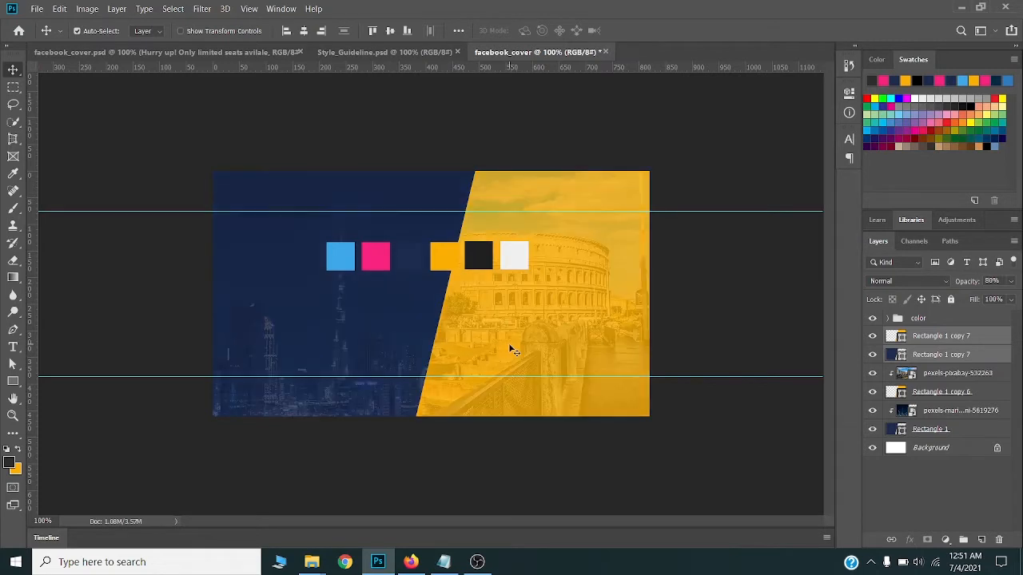
scroll(495, 405, down, 2)
click(482, 436)
scroll(472, 359, up, 2)
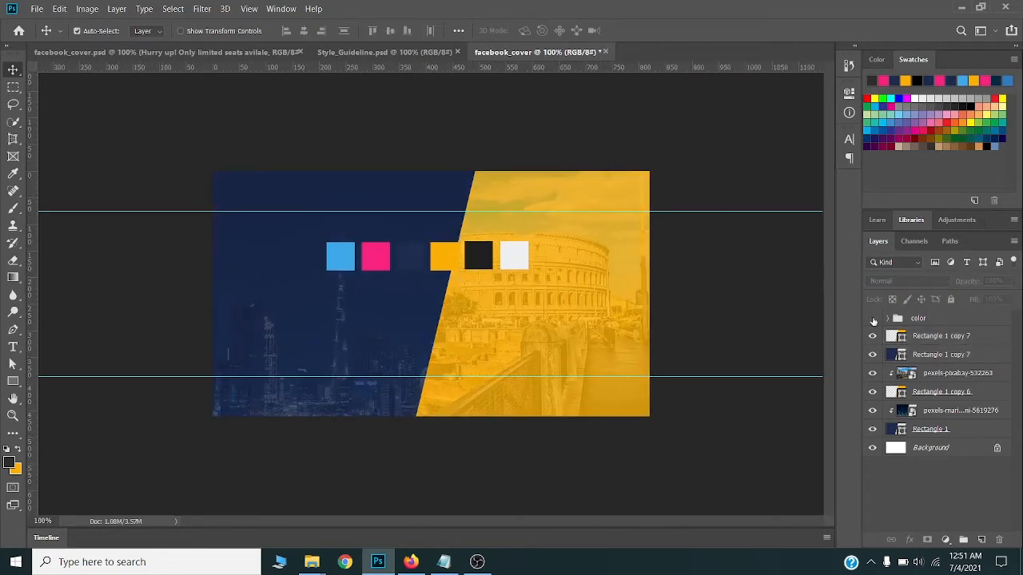
click(873, 319)
Step: Place the Layer 9 airplane image from the assets folder at the banner's centre, scaled to about 565 × 141 px
mouse_move(312, 561)
click(304, 499)
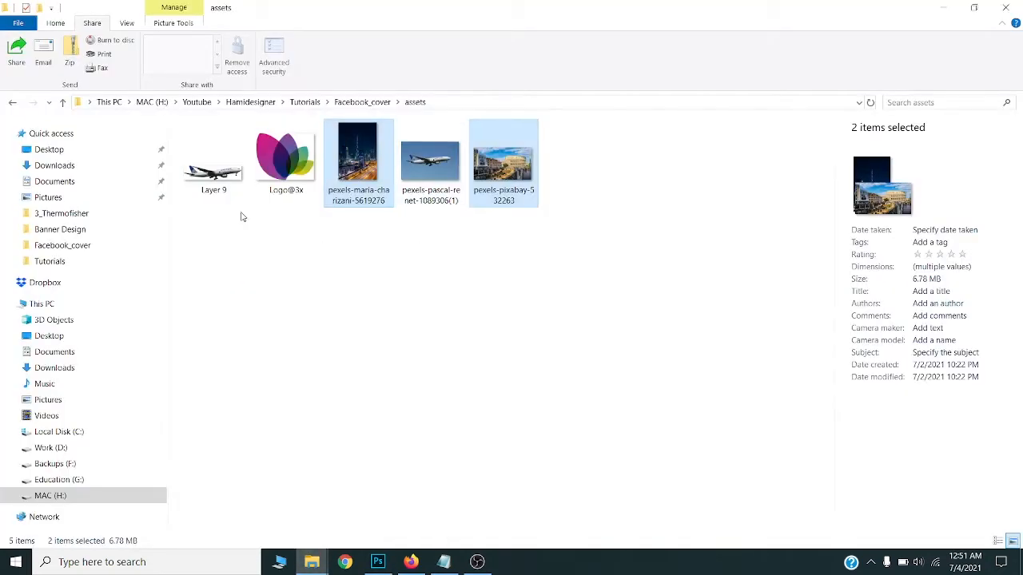
drag(214, 168, 461, 294)
drag(621, 246, 580, 271)
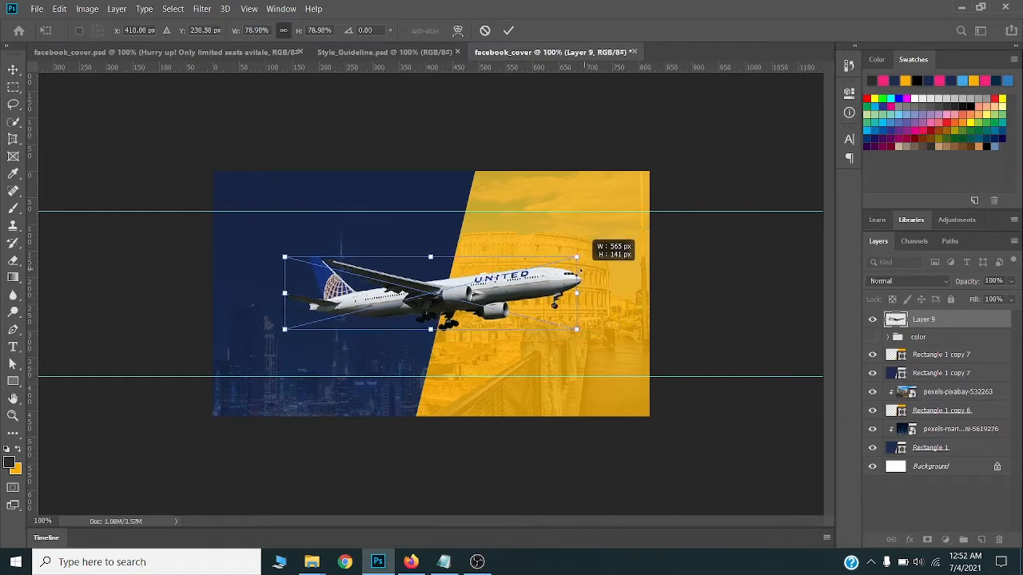
key(Return)
scroll(415, 302, up, 2)
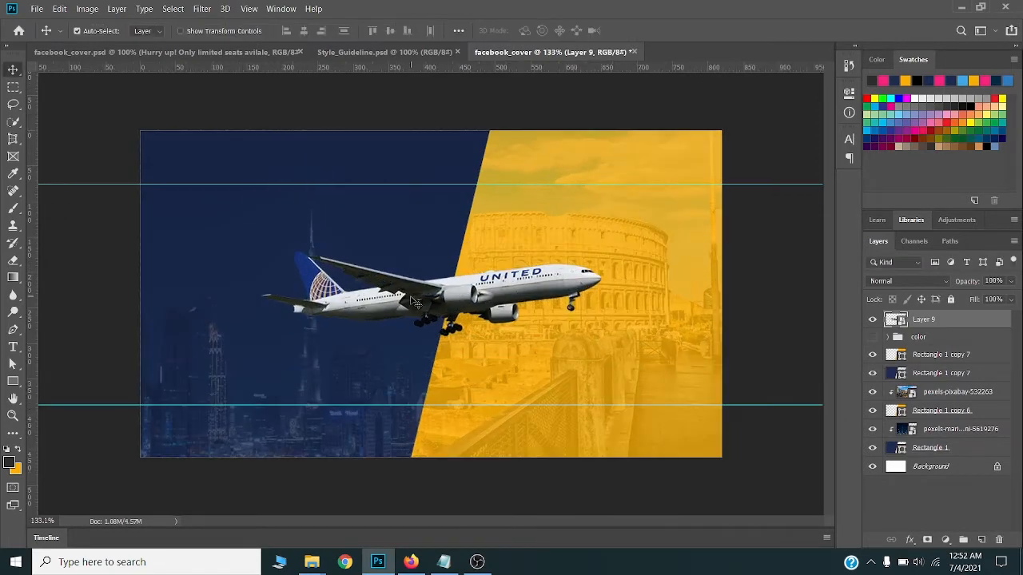
scroll(414, 302, down, 1)
drag(453, 295, 449, 295)
scroll(457, 296, up, 1)
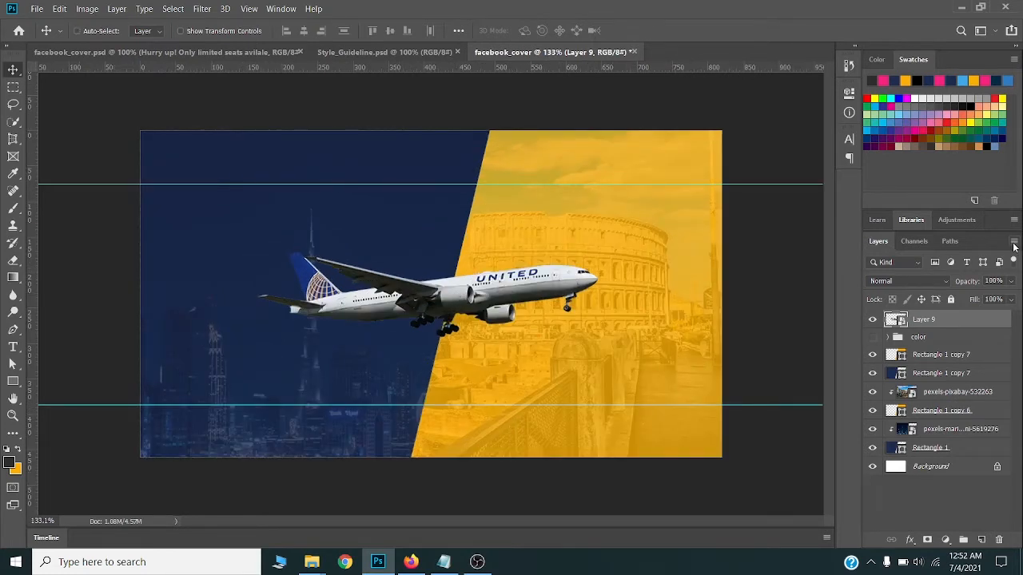
Step: Duplicate the airplane layer and turn the lower airplane black by reducing its Hue/Saturation lightness to the minimum
key(ctrl+j)
click(955, 338)
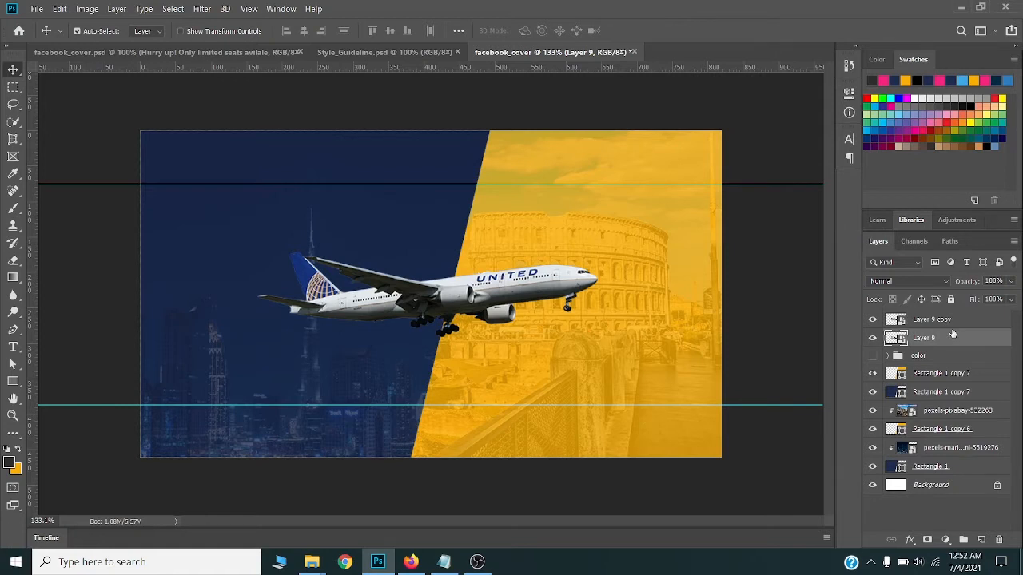
key(ctrl+u)
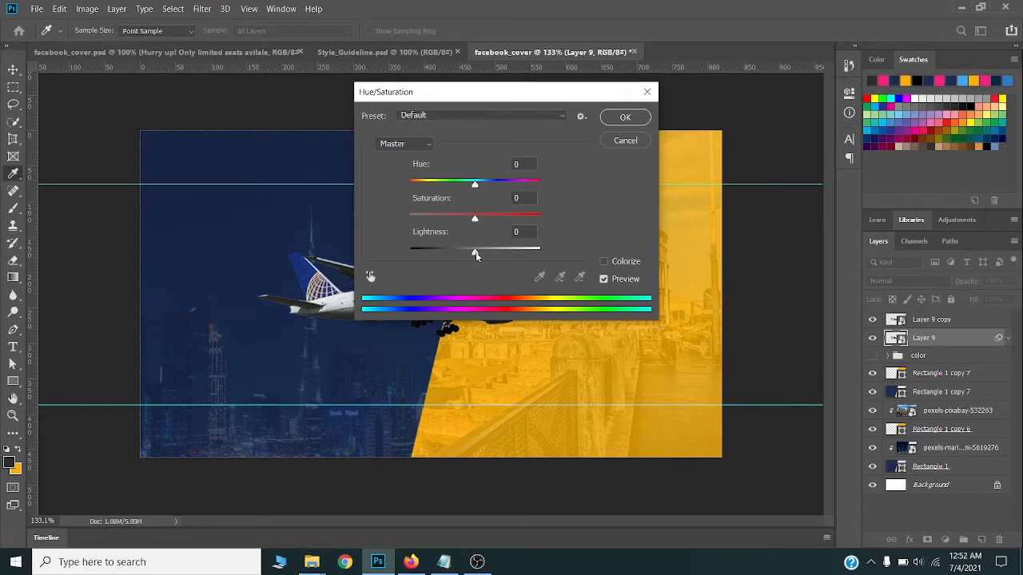
drag(475, 252, 355, 255)
click(622, 117)
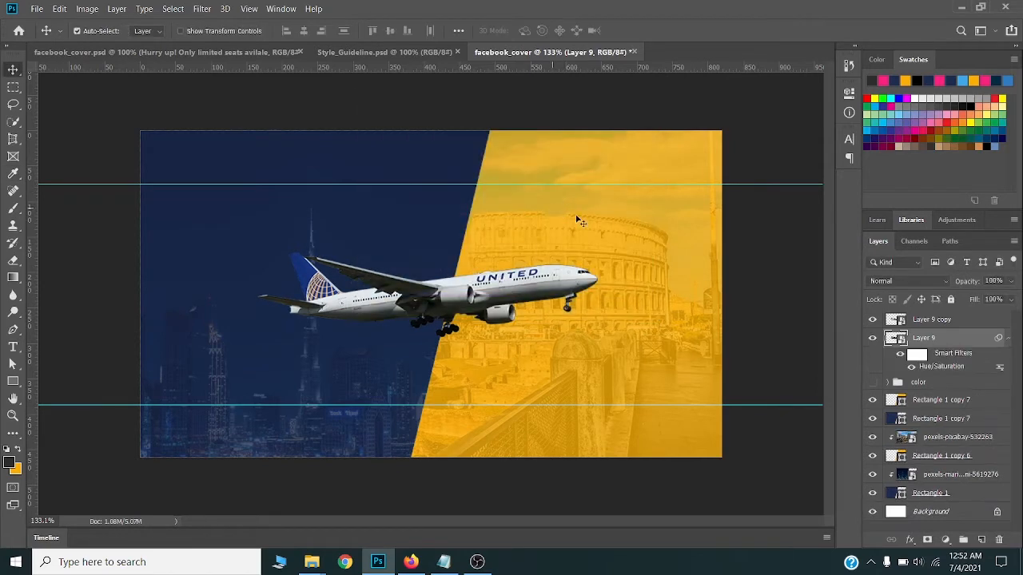
scroll(436, 298, up, 1)
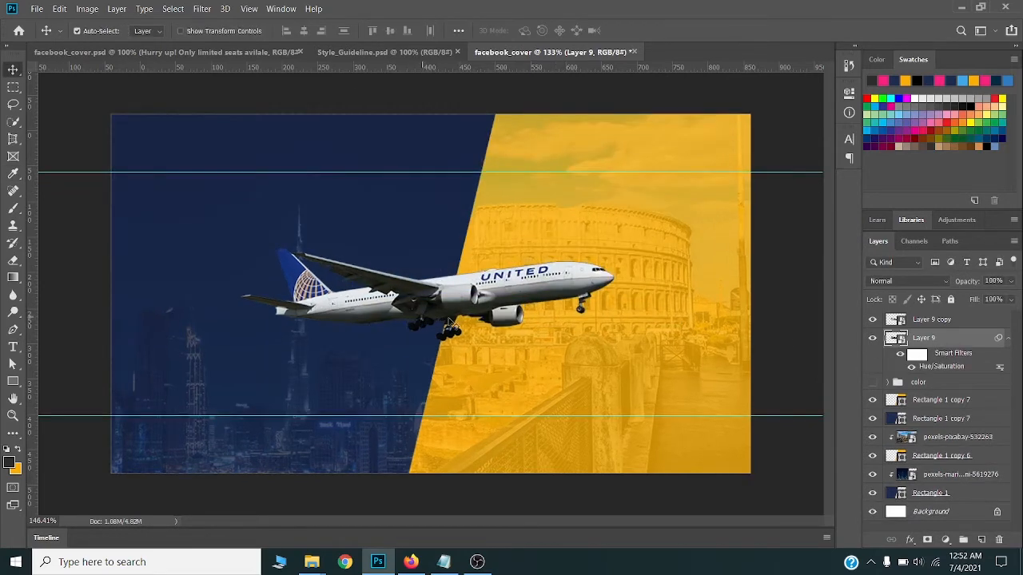
Step: Apply a Gaussian Blur with a 10-pixel radius to the blackened airplane layer
click(201, 8)
mouse_move(212, 151)
click(377, 202)
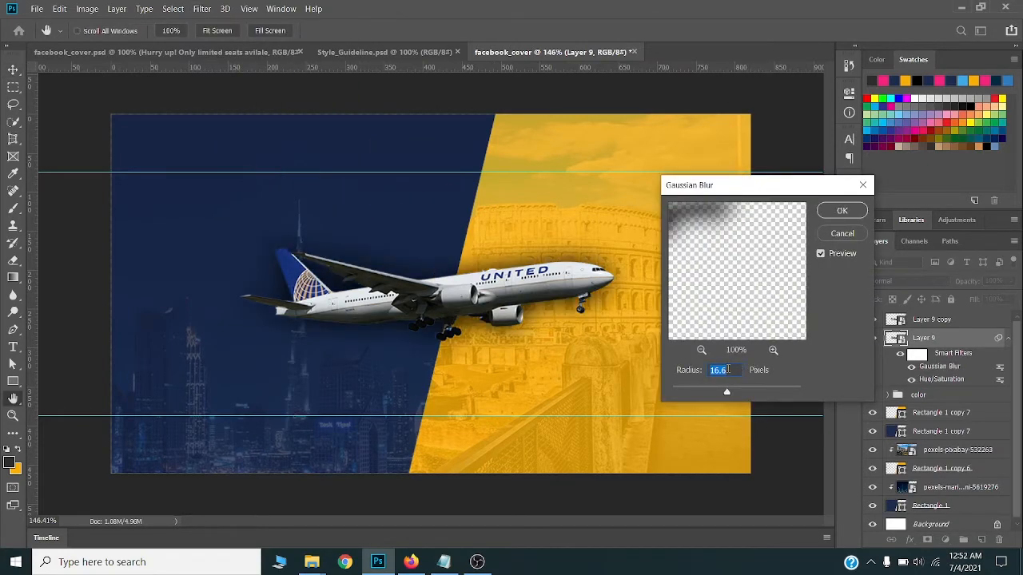
text(10)
key(Return)
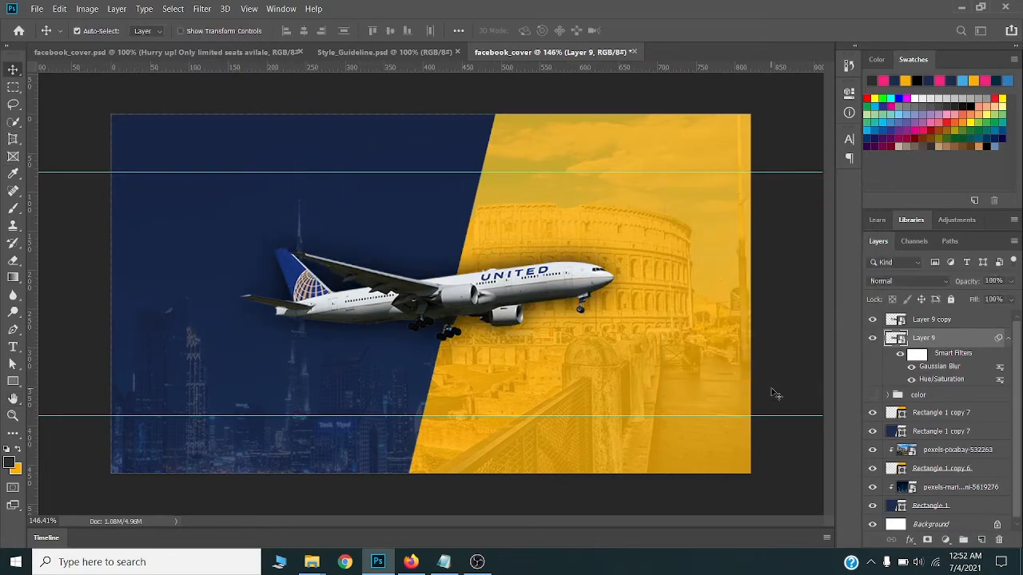
Step: Offset the blurred airplane shadow slightly from the plane and set its opacity to 70%
drag(434, 301, 460, 301)
scroll(457, 310, down, 1)
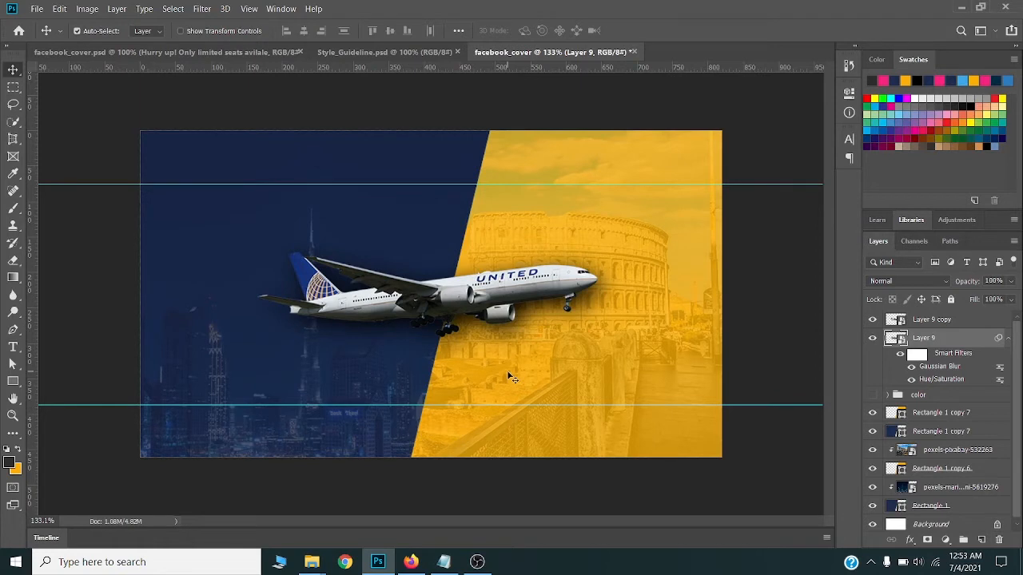
key(5)
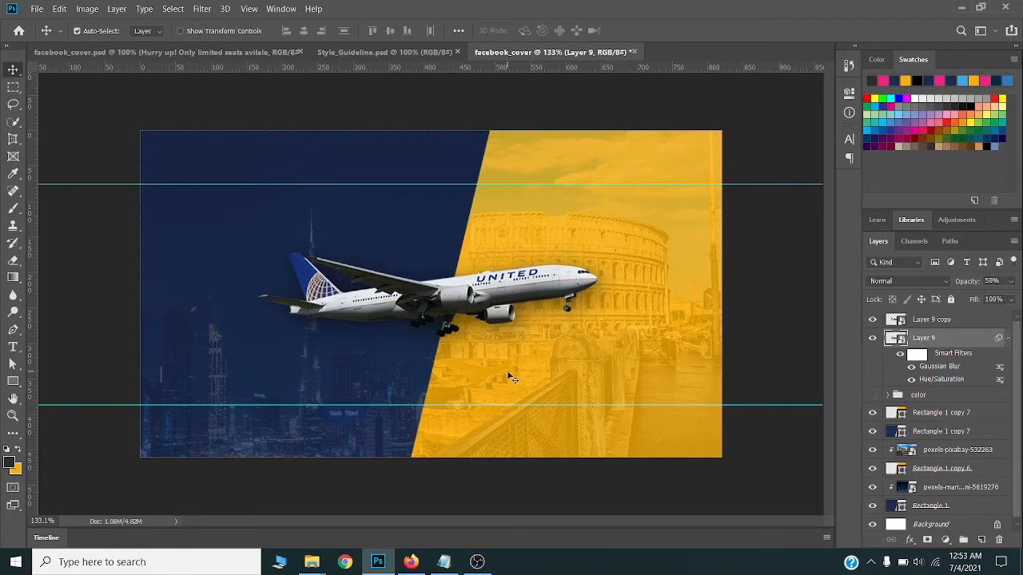
key(7)
scroll(507, 371, down, 2)
scroll(508, 372, up, 2)
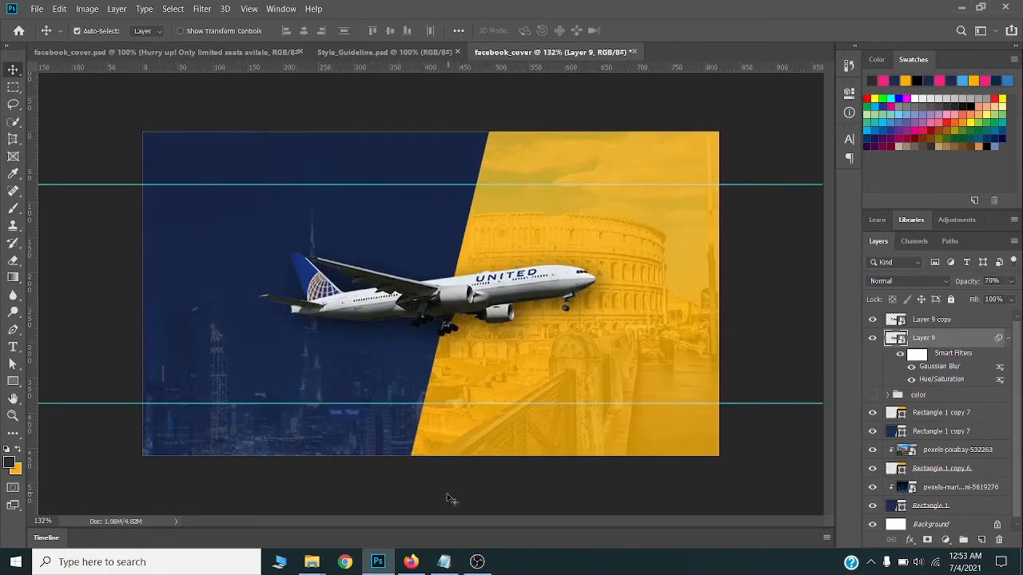
Step: Draw a white (ffffff) rounded rectangle of about 94 × 133 px with a 20 px corner radius over the airplane's middle, above all layers
key(alt+bracketright)
click(15, 381)
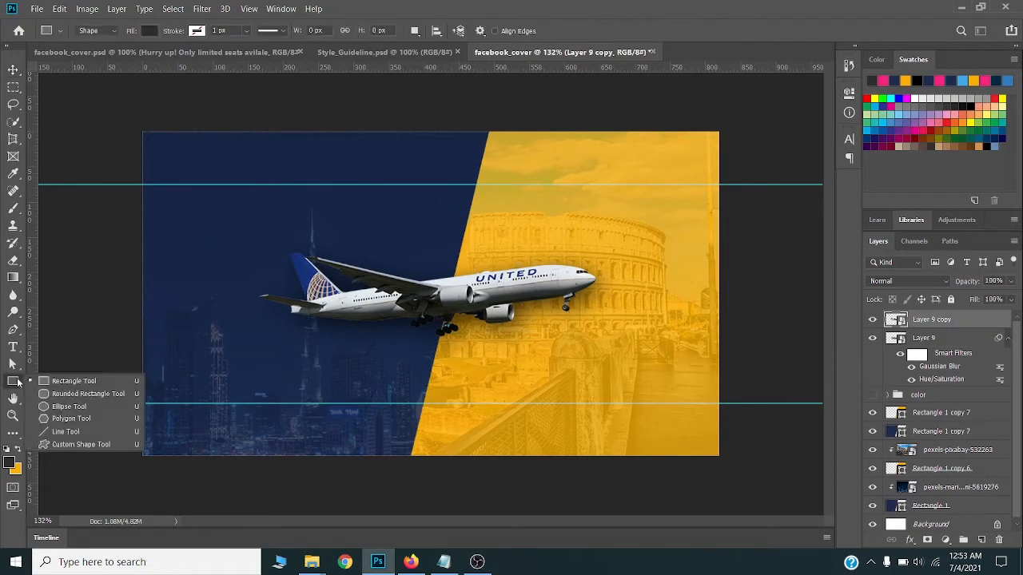
click(72, 406)
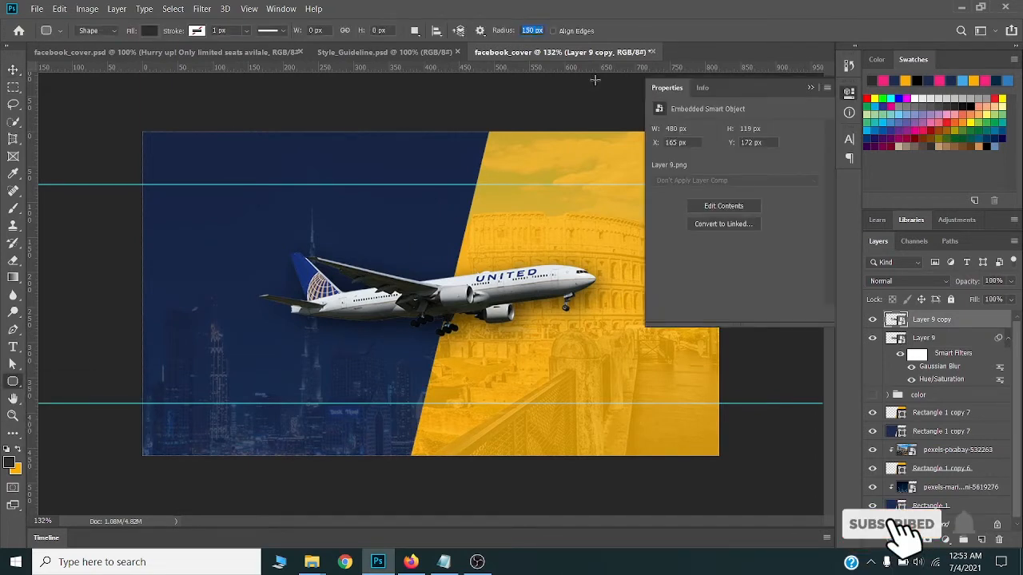
text(20)
drag(411, 210, 476, 303)
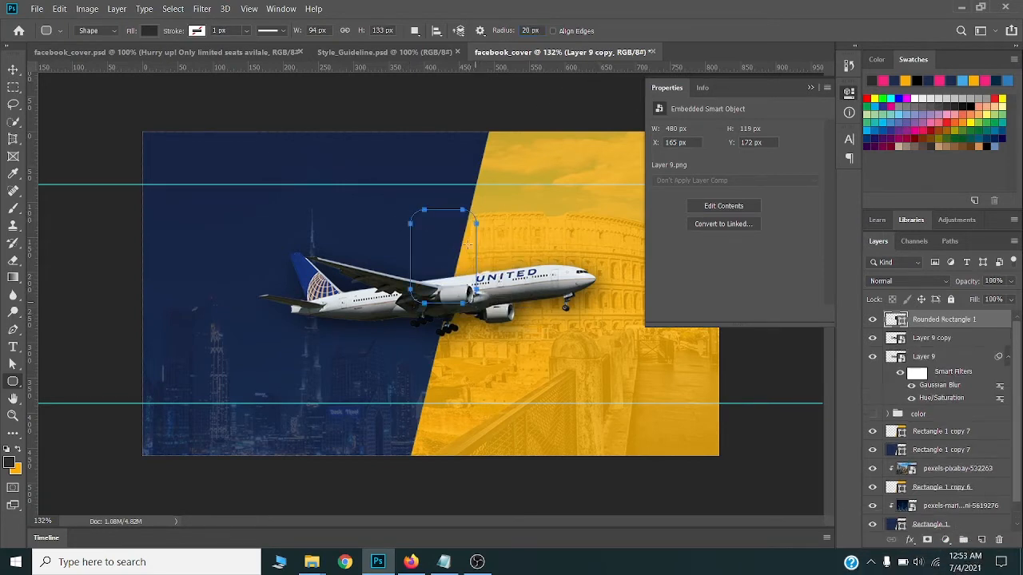
key(v)
drag(439, 235, 450, 243)
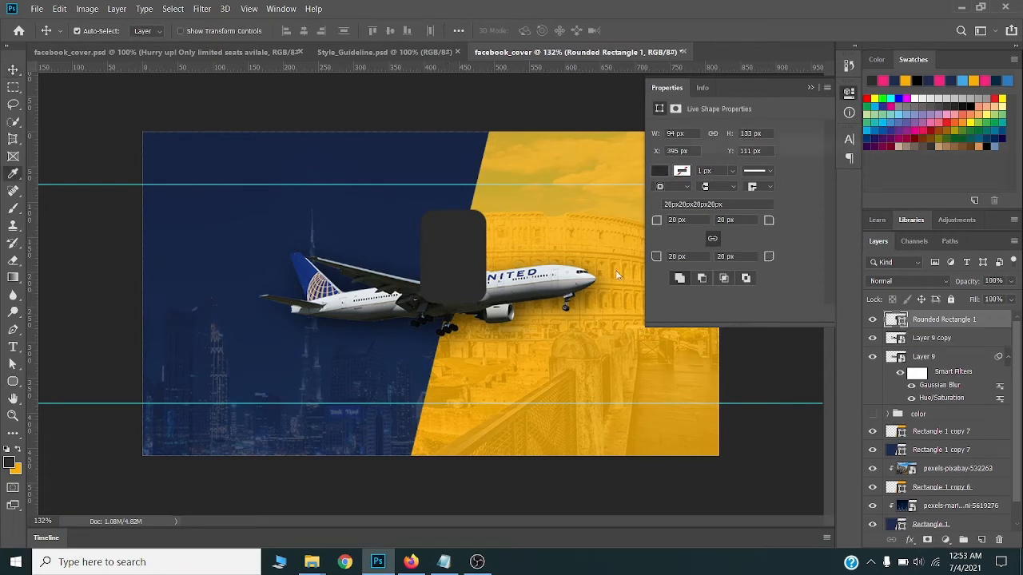
drag(689, 203, 647, 114)
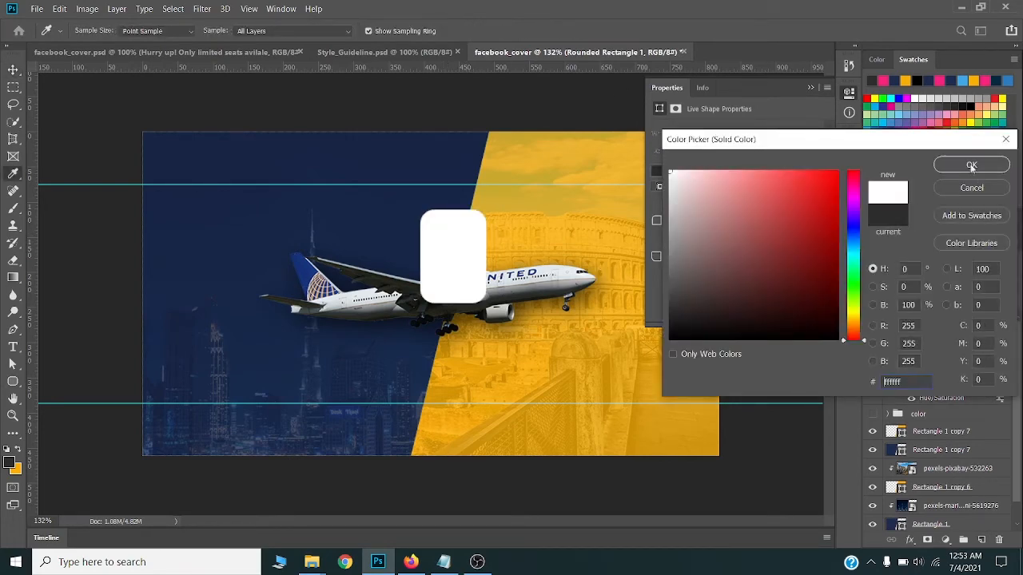
click(972, 166)
Step: Duplicate the white rounded rectangle with a slight offset and turn the copy into an outline with a 3 px white inside stroke and 0% fill
scroll(453, 257, up, 2)
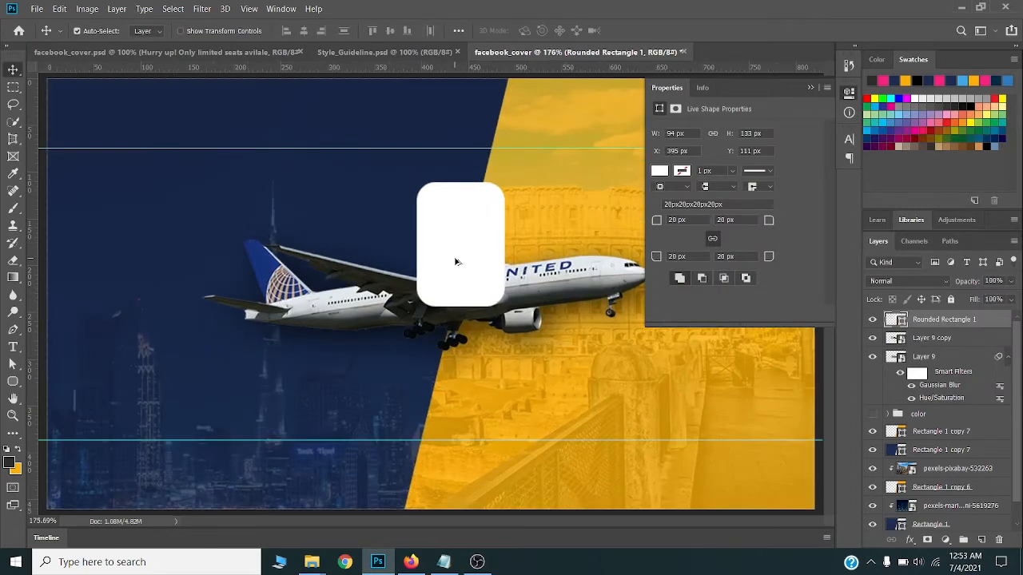
drag(455, 262, 468, 252)
scroll(485, 195, up, 2)
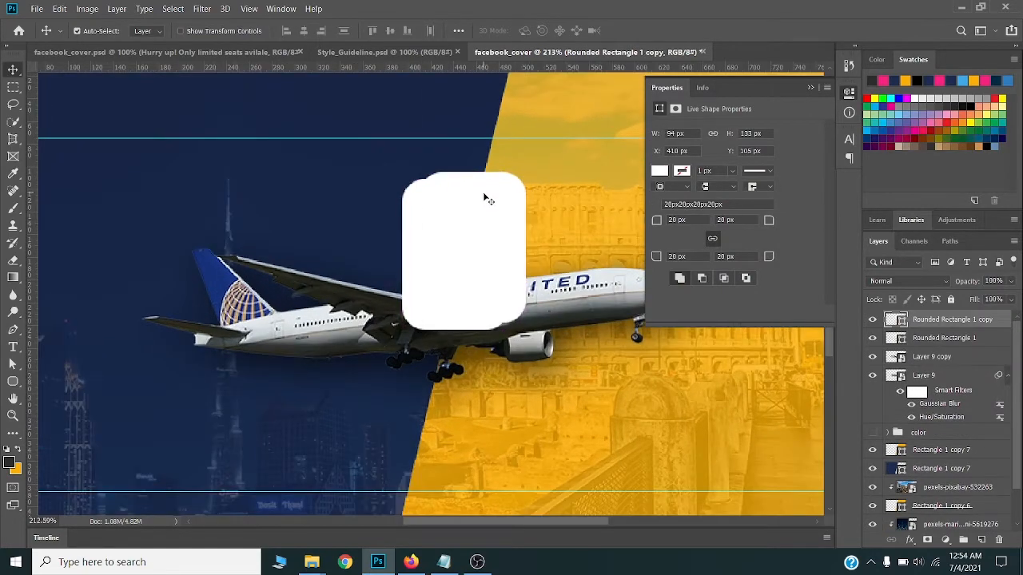
drag(485, 193, 481, 194)
scroll(512, 241, down, 2)
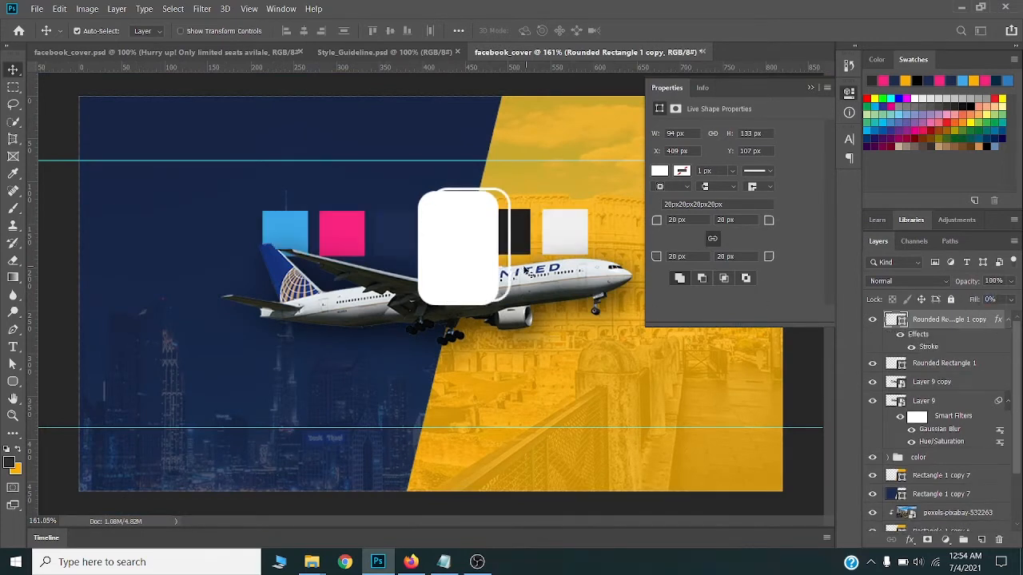
Step: Move the color swatch group upward so it clears the rounded rectangles
scroll(433, 294, down, 1)
click(936, 467)
drag(516, 232, 534, 159)
Step: Recolour the outlined rounded rectangle's stroke with the pink (f7227f) sampled from the color swatches
ctrl+click(497, 252)
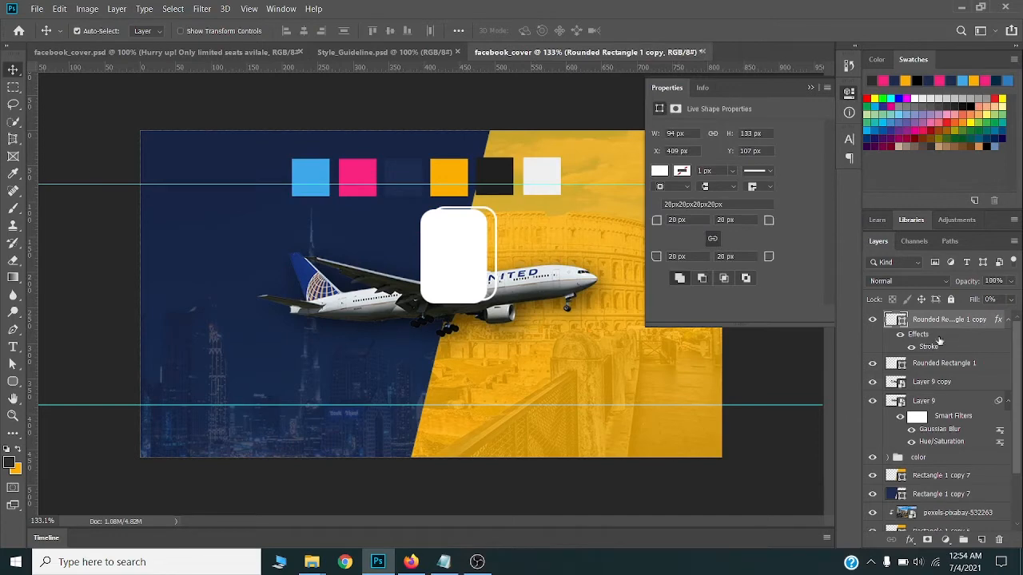
double_click(939, 349)
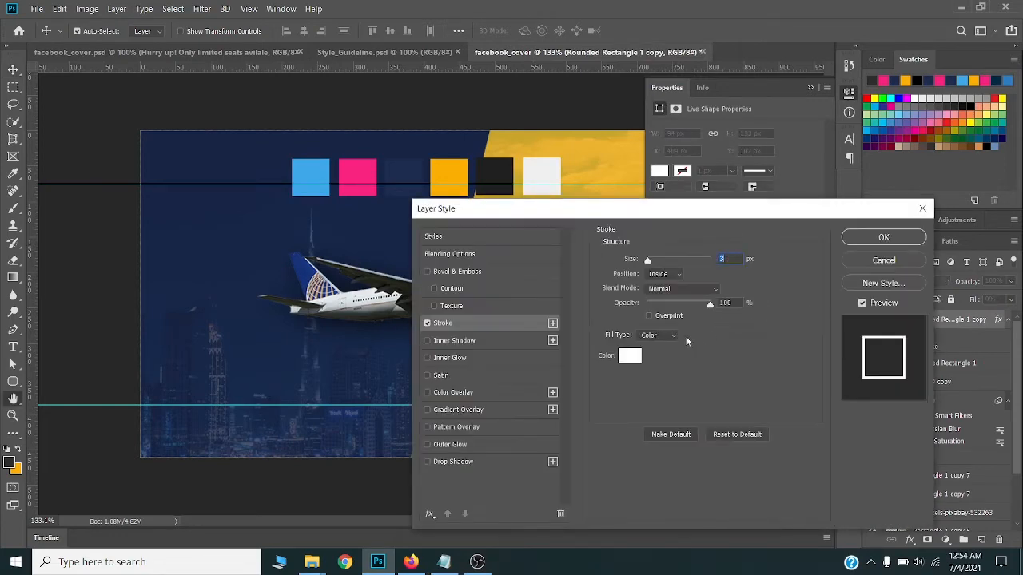
click(635, 357)
click(355, 170)
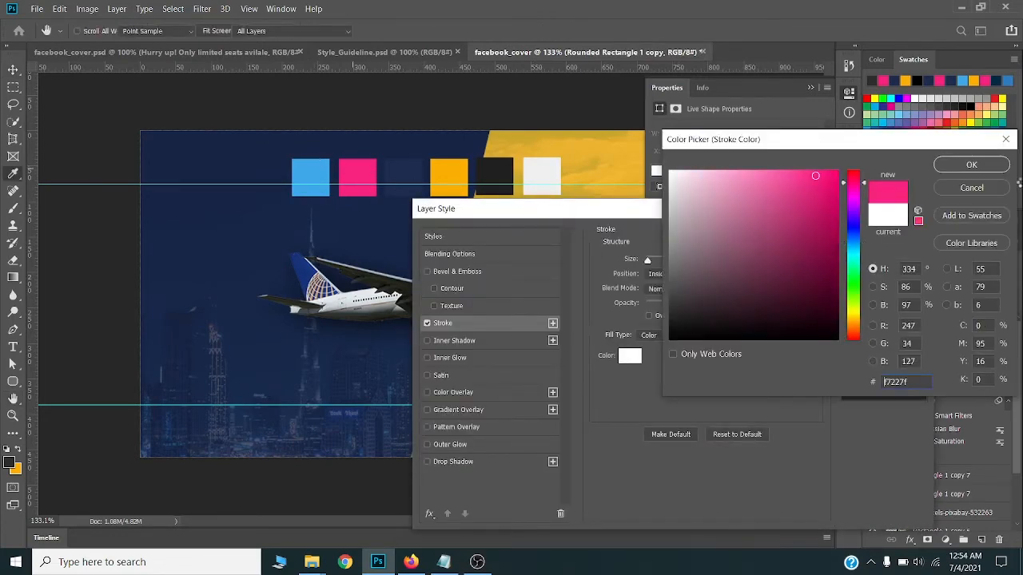
click(971, 164)
click(906, 238)
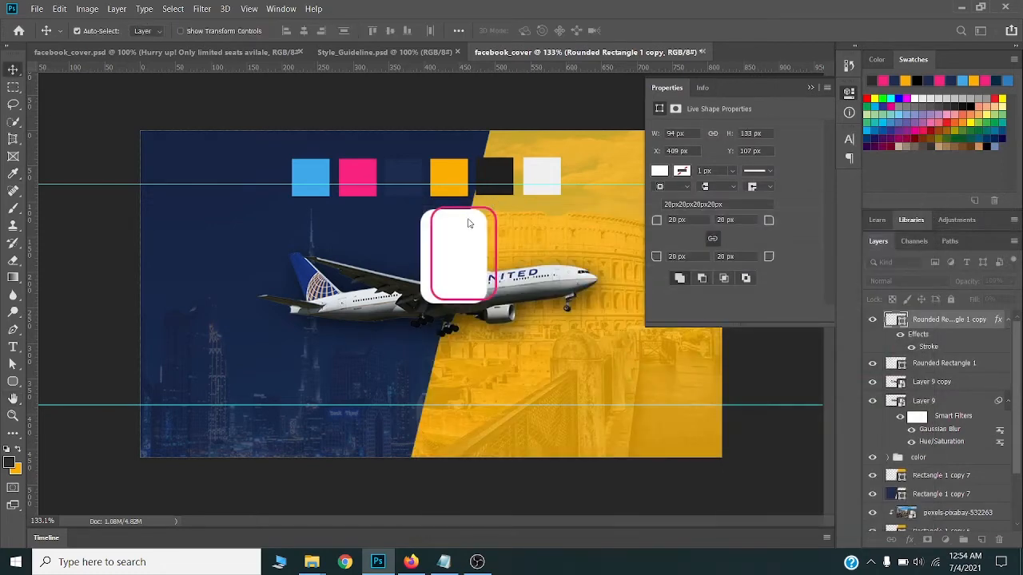
Step: Reposition the pink outline to X 403 px, Y 116 px, slightly offset from the white rounded rectangle
scroll(472, 224, up, 4)
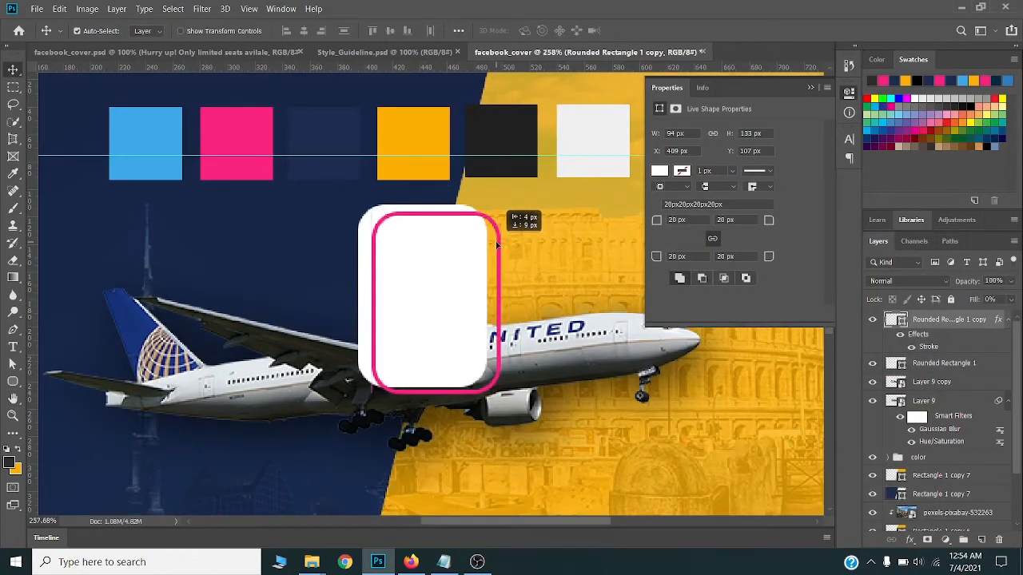
scroll(479, 253, down, 2)
scroll(479, 252, down, 1)
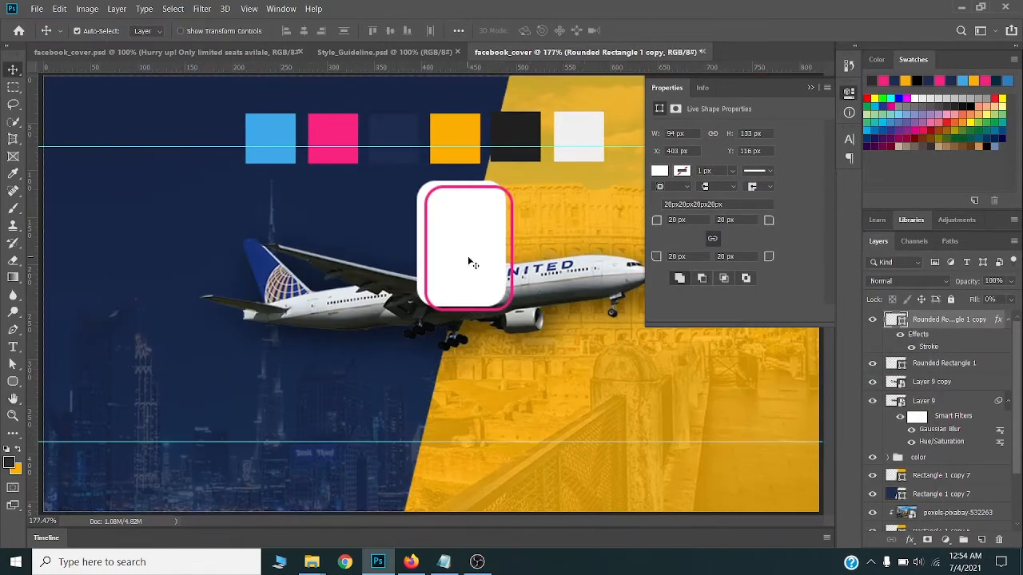
Step: Move both rounded rectangle layers beneath the airplane and its shadow in the layer order
shift+click(943, 364)
drag(954, 370, 949, 447)
scroll(443, 226, down, 2)
scroll(482, 249, up, 3)
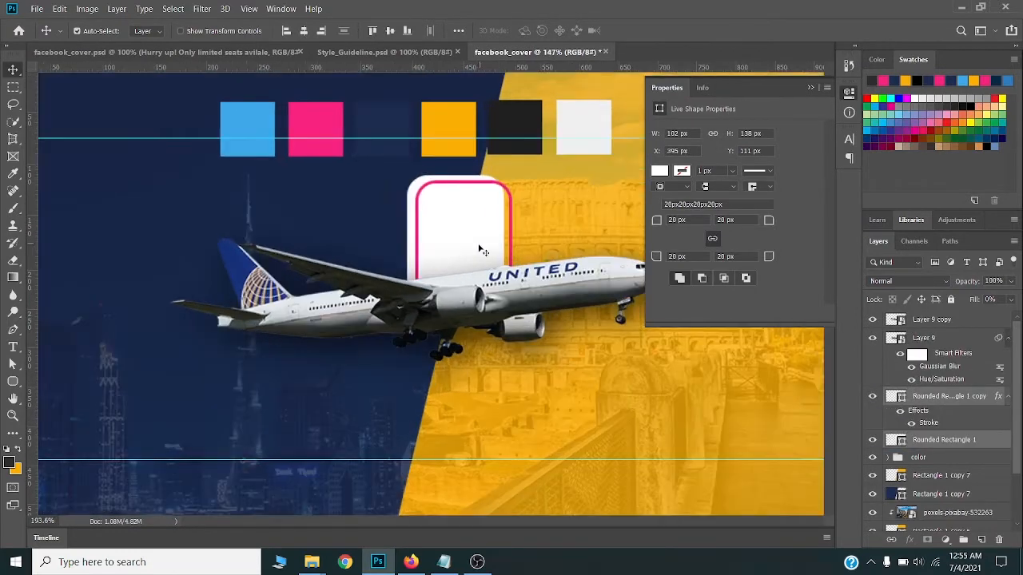
Step: Place the Logo@3x image from the assets folder on the white rounded rectangle, scaled to about 67 × 54 px
scroll(482, 249, down, 4)
click(313, 562)
drag(295, 172, 470, 240)
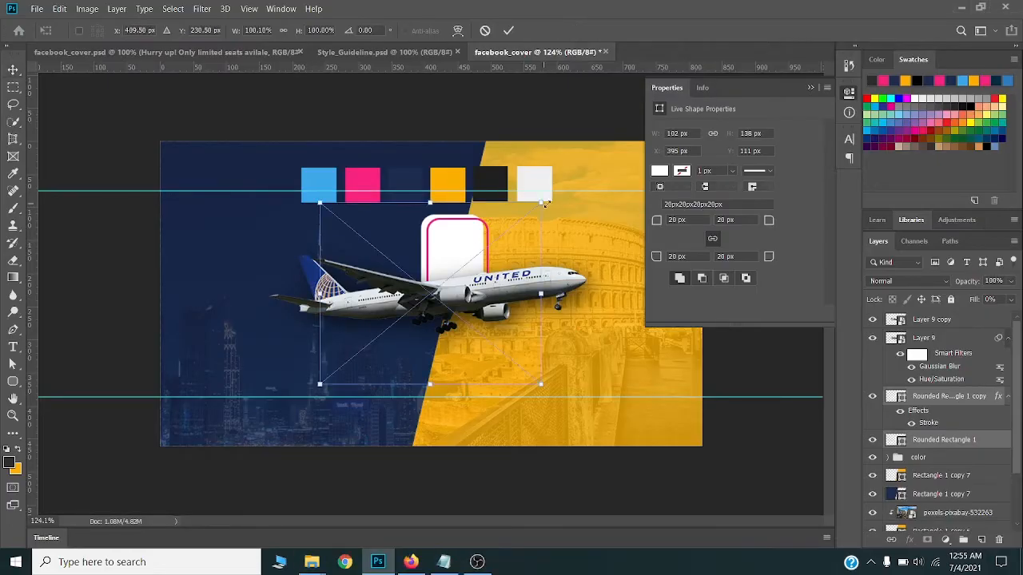
drag(545, 203, 473, 209)
scroll(431, 287, up, 5)
drag(523, 179, 513, 197)
scroll(466, 225, up, 3)
drag(477, 229, 468, 230)
key(Return)
Step: Reduce the pink outline's stroke size to 2 px
scroll(478, 215, down, 5)
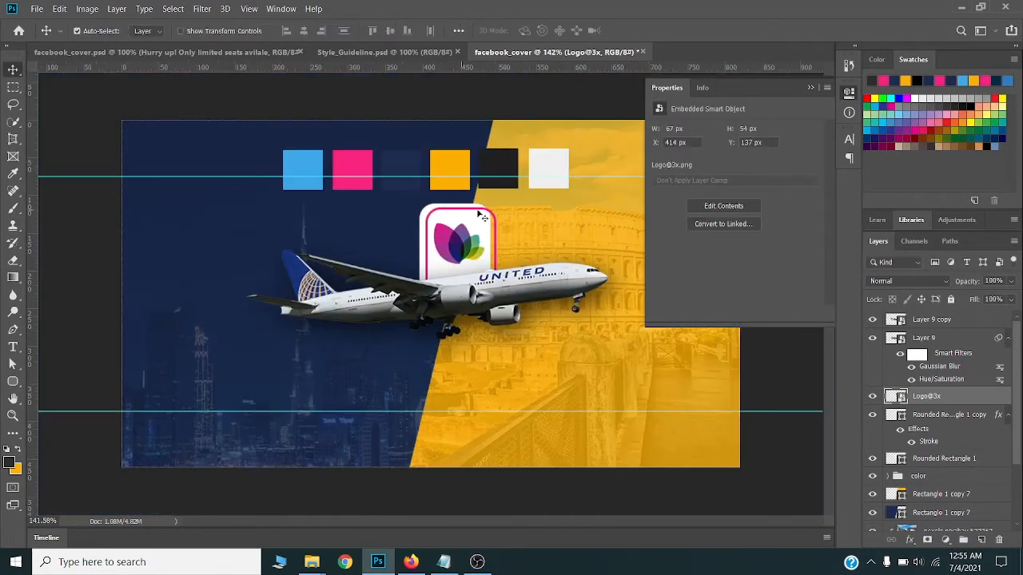
scroll(478, 215, up, 5)
click(481, 192)
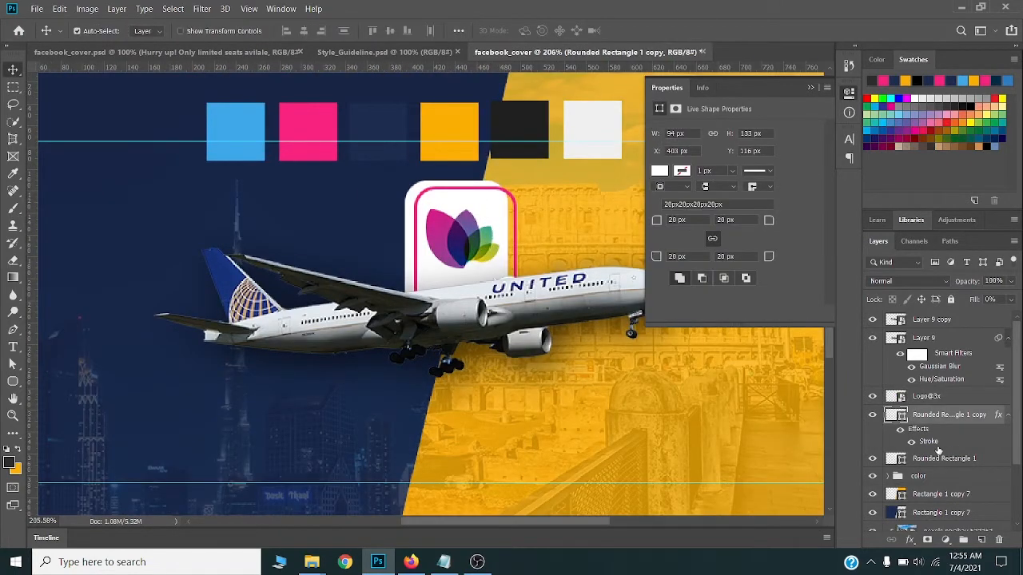
double_click(931, 442)
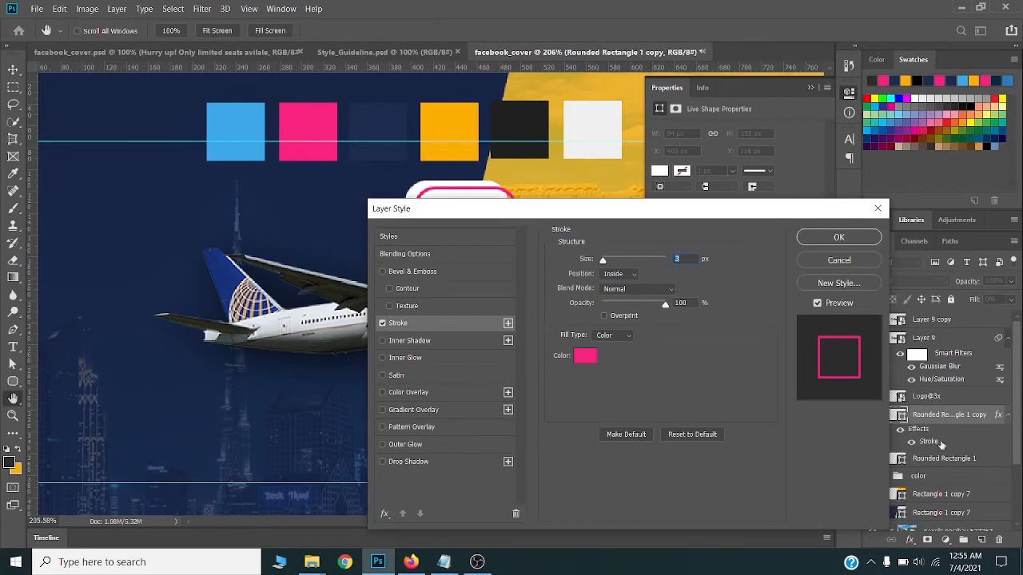
key(Down)
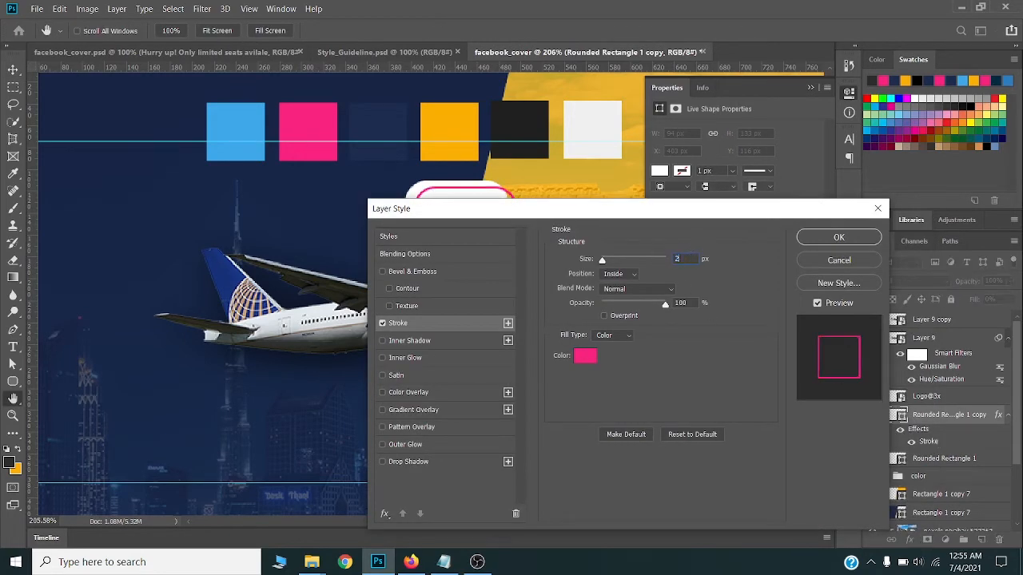
key(Return)
Step: Adjust the pink outline's position so it sits just inside the white rounded rectangle's edges
scroll(480, 188, up, 3)
scroll(483, 192, up, 2)
mouse_move(451, 192)
mouse_down()
mouse_move(443, 199)
mouse_move(444, 191)
mouse_up()
scroll(448, 200, down, 12)
Step: Undo the last change, and collapse and hide the color swatch group
key(ctrl+z)
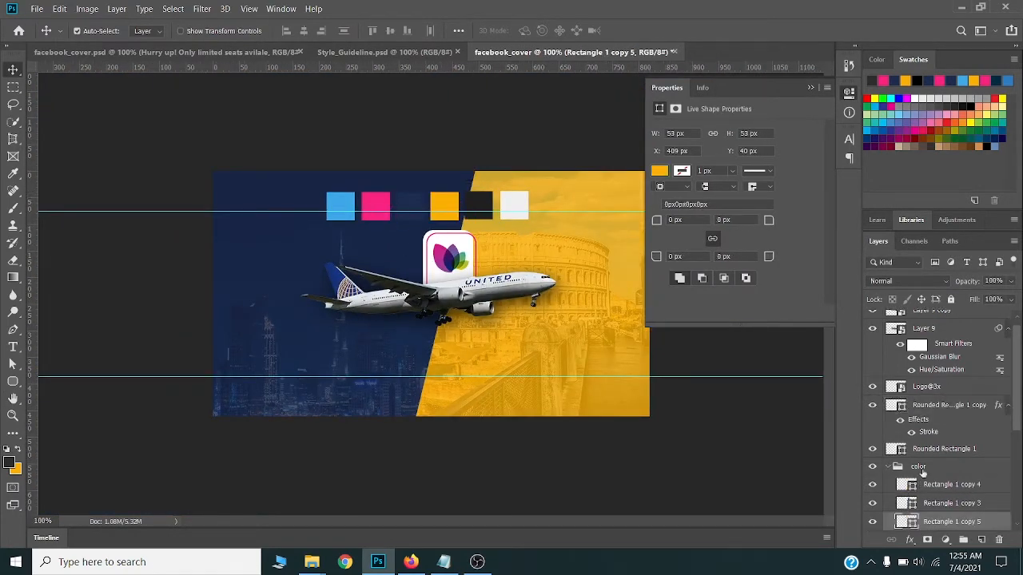
click(922, 471)
click(887, 467)
click(876, 468)
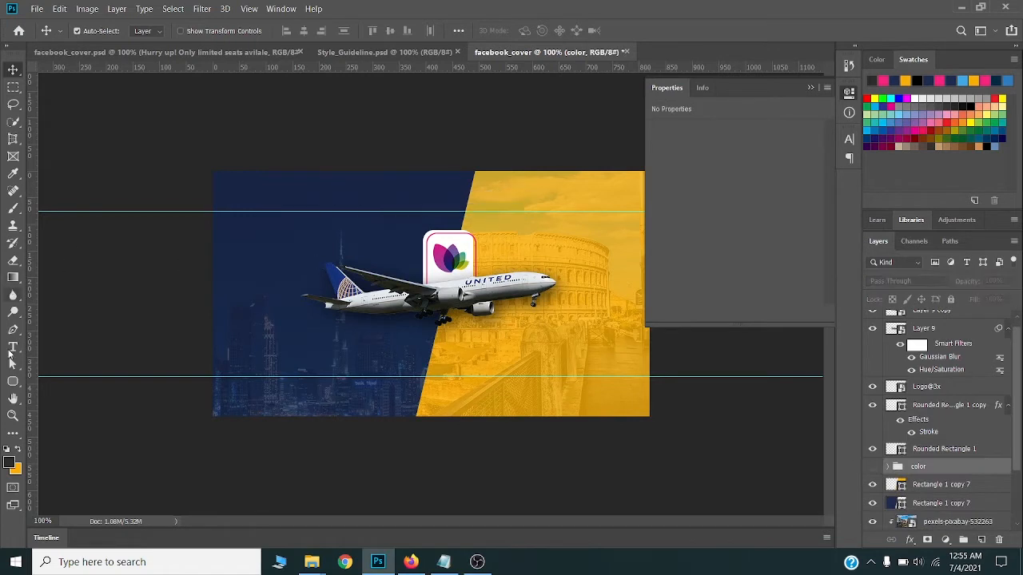
Step: Add a "Lorem Ipsum" placeholder text layer and place it in the upper part of the navy area
click(13, 349)
scroll(223, 231, up, 1)
click(211, 227)
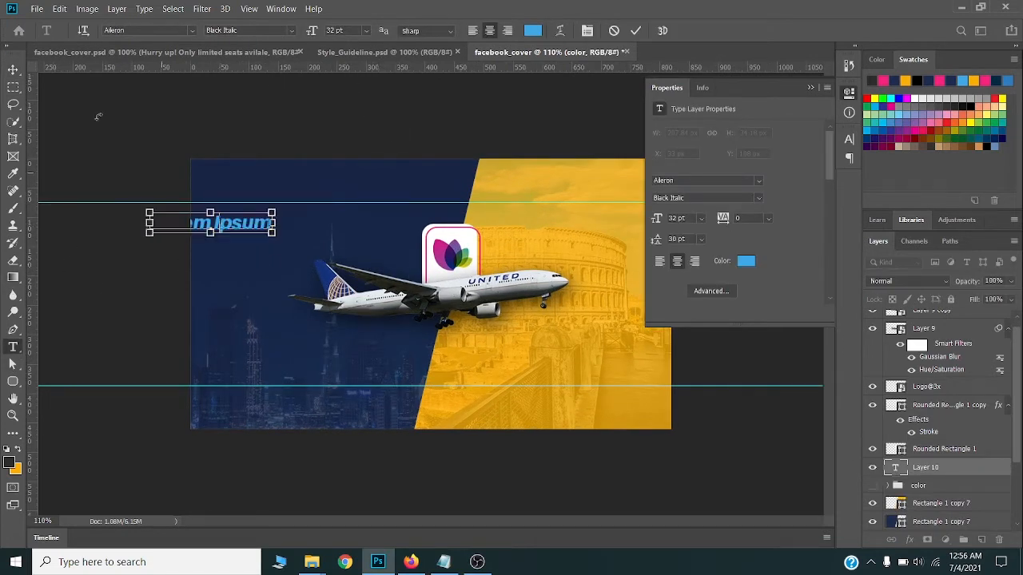
click(12, 69)
drag(245, 227, 305, 230)
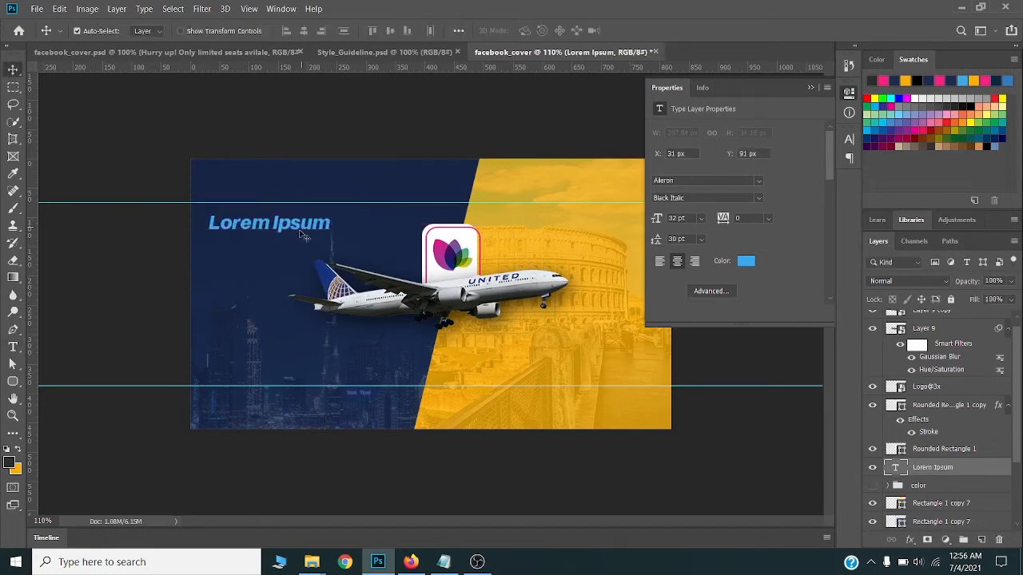
Step: Change the placeholder text's font to Montserrat Black Italic
double_click(304, 226)
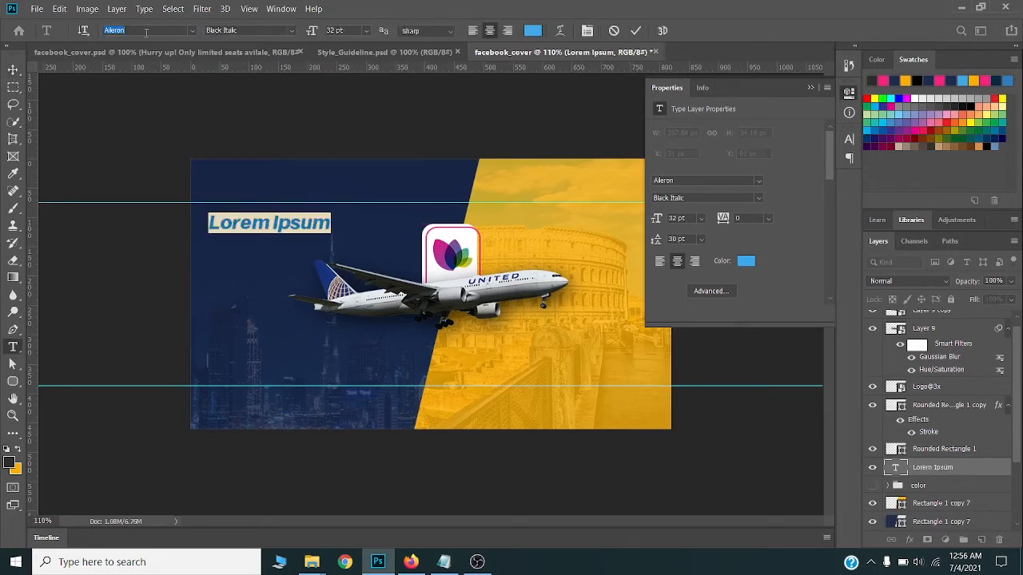
text(Mont)
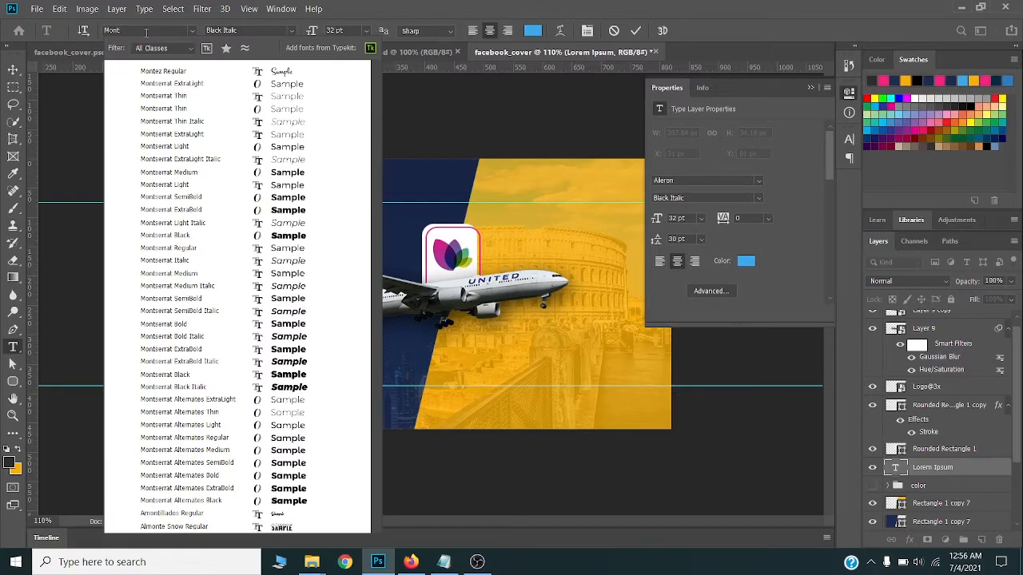
click(212, 387)
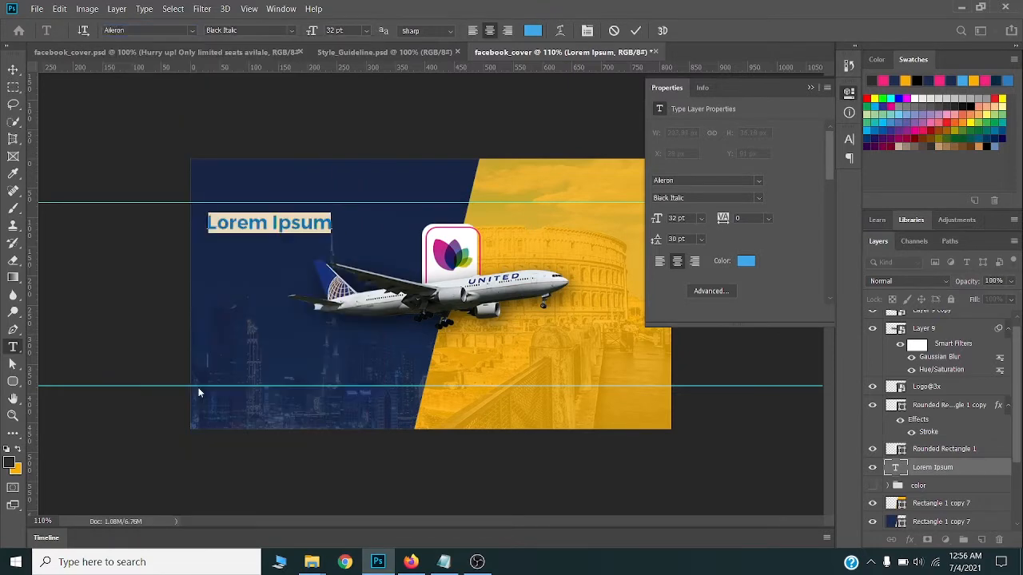
Step: Set the placeholder text's colour to white (ffffff)
click(279, 223)
key(ctrl+a)
click(746, 260)
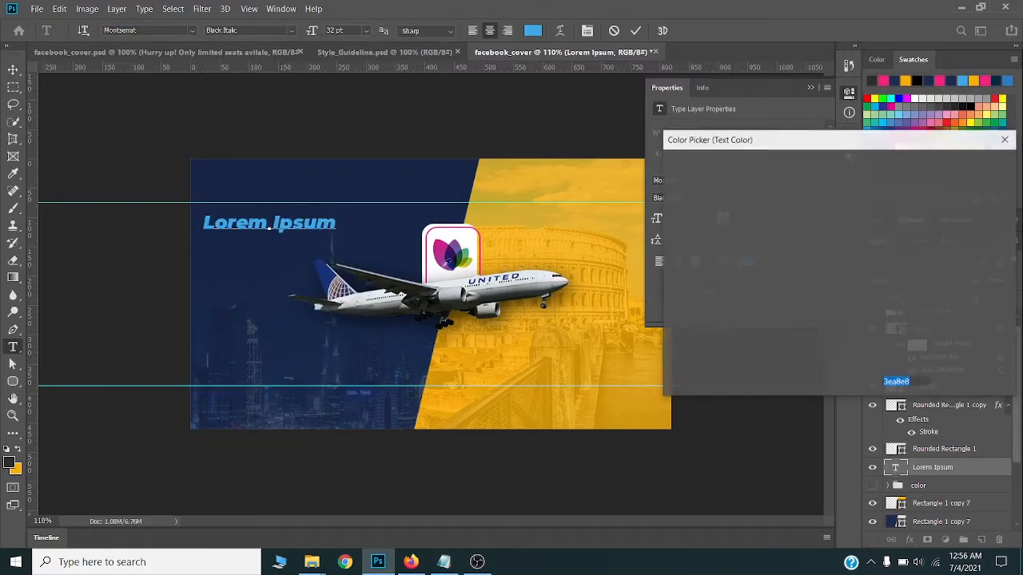
text(ffffff)
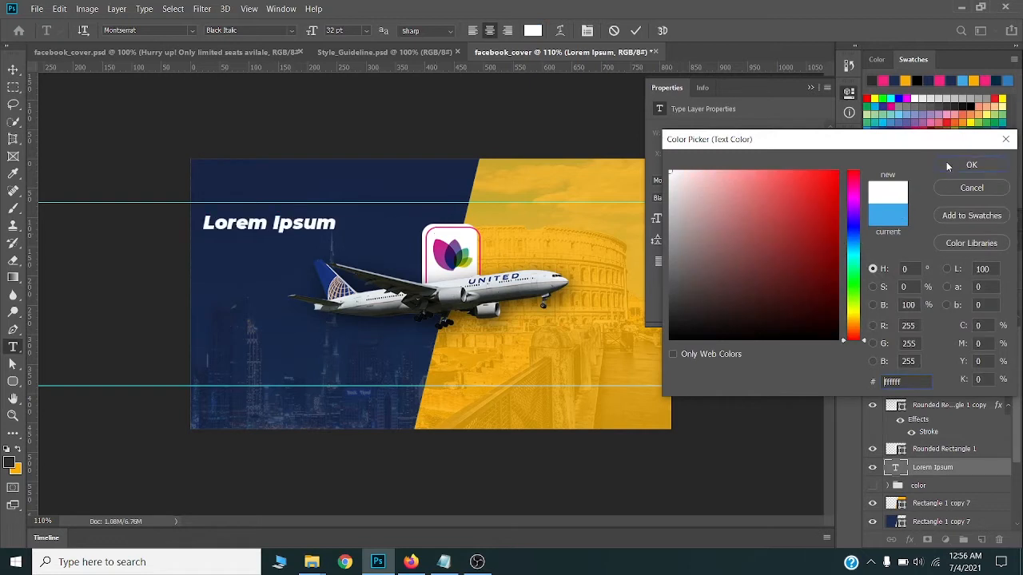
click(949, 165)
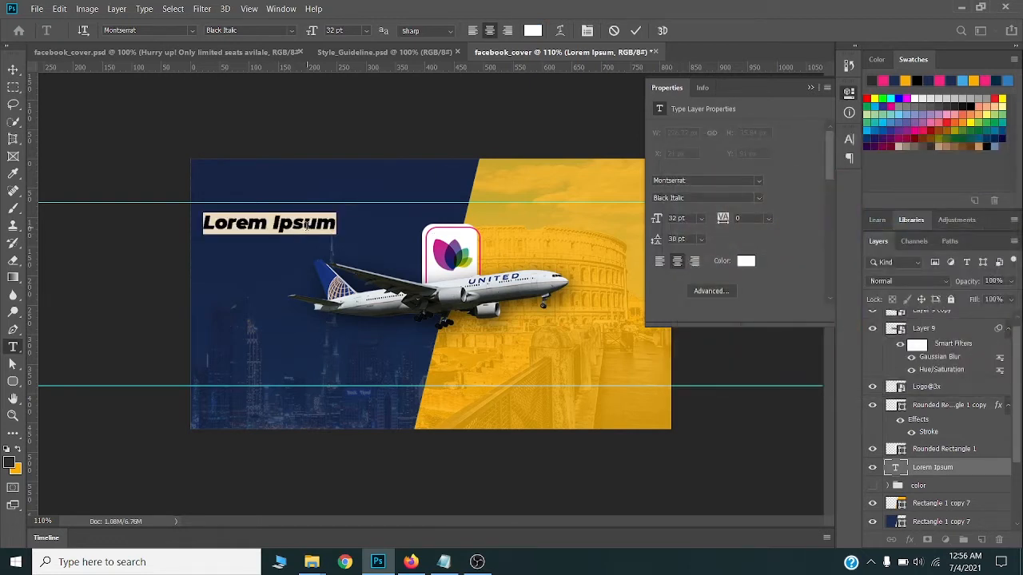
Step: Replace the placeholder text with "Travel" and format it in all caps
text(Travel)
key(ctrl+a)
click(850, 140)
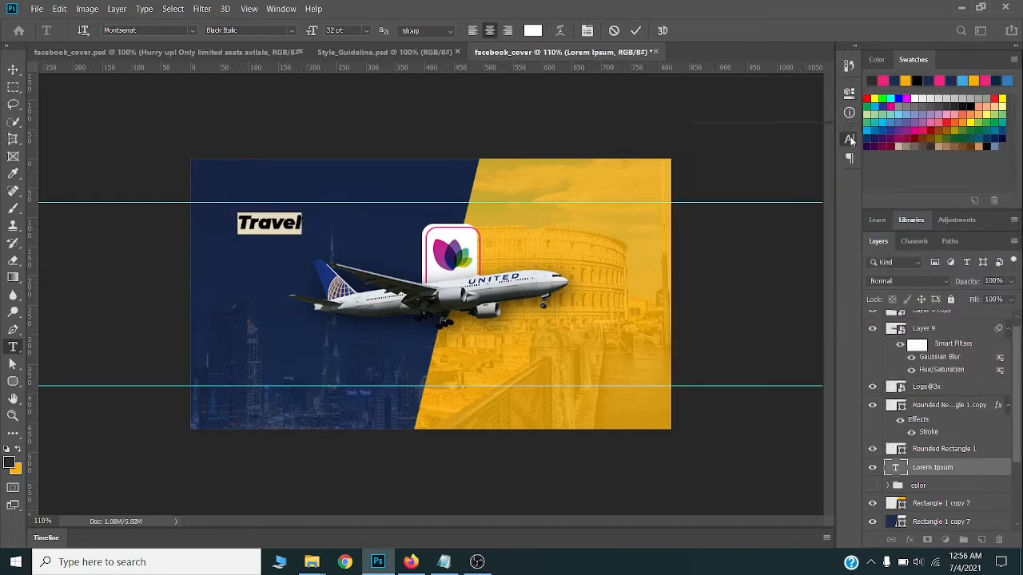
click(850, 140)
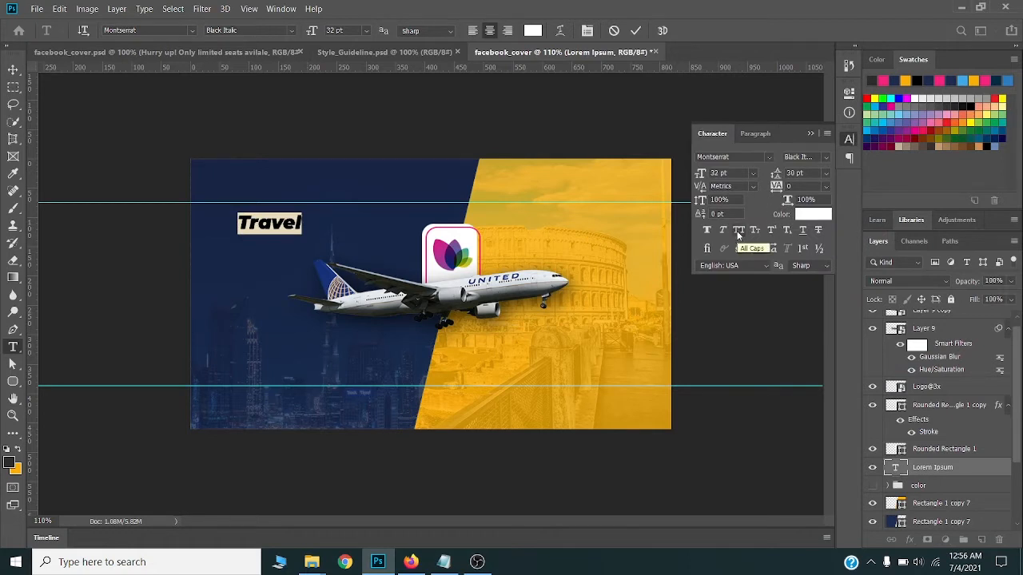
click(738, 232)
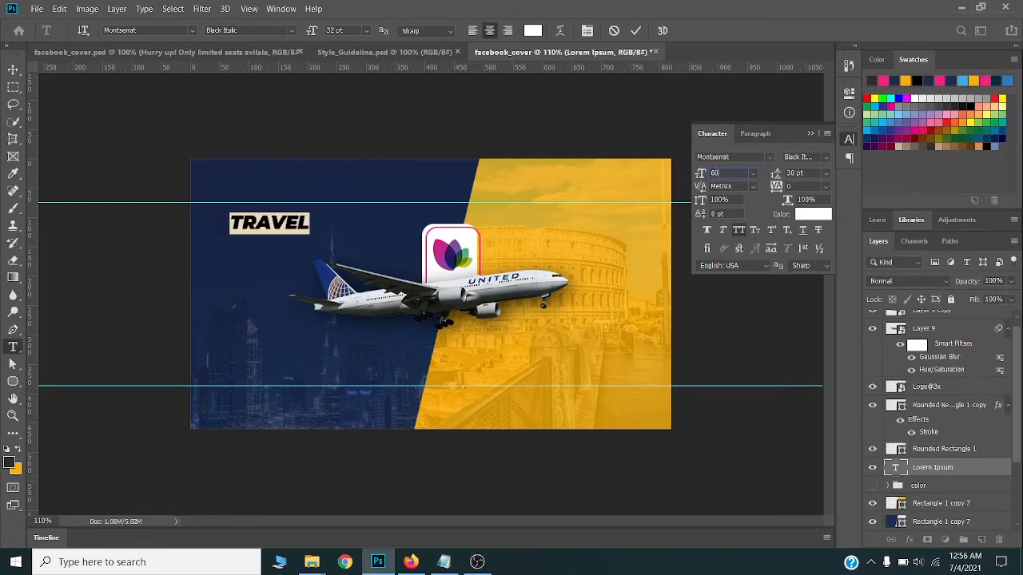
Step: Set the travel heading's font size to 60 pt and position it just below the upper guide on the navy area
key(Return)
click(12, 70)
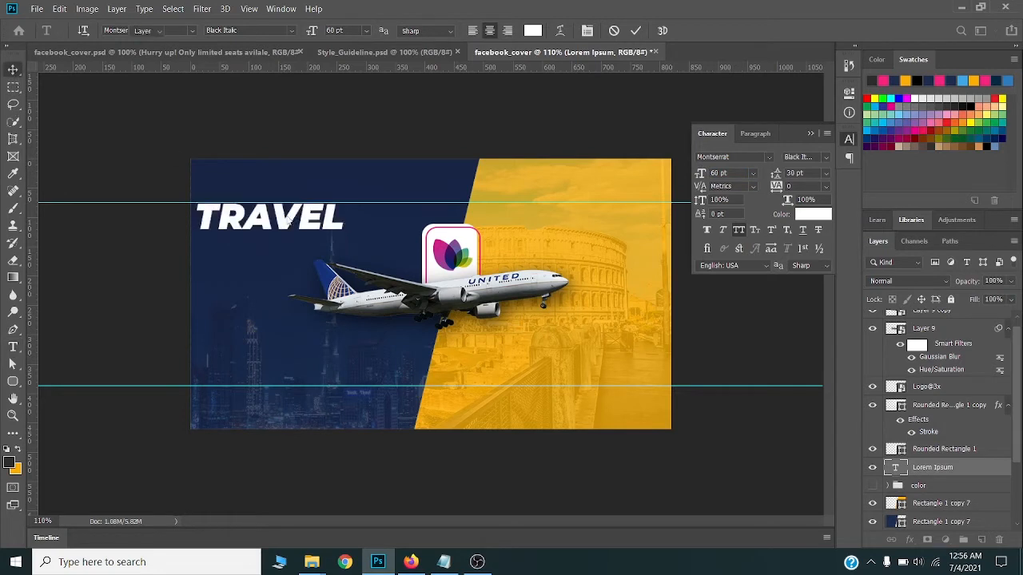
drag(269, 227, 278, 240)
Step: Scale the airplane layer and its shadow layer together to about 82% around their centre
click(506, 294)
key(ctrl+t)
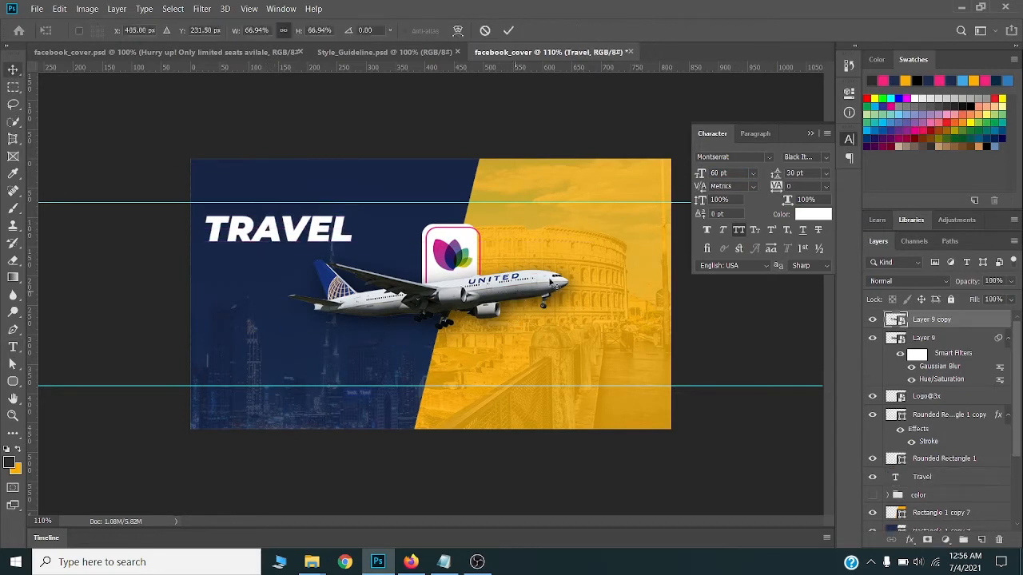
key(Escape)
shift+click(928, 341)
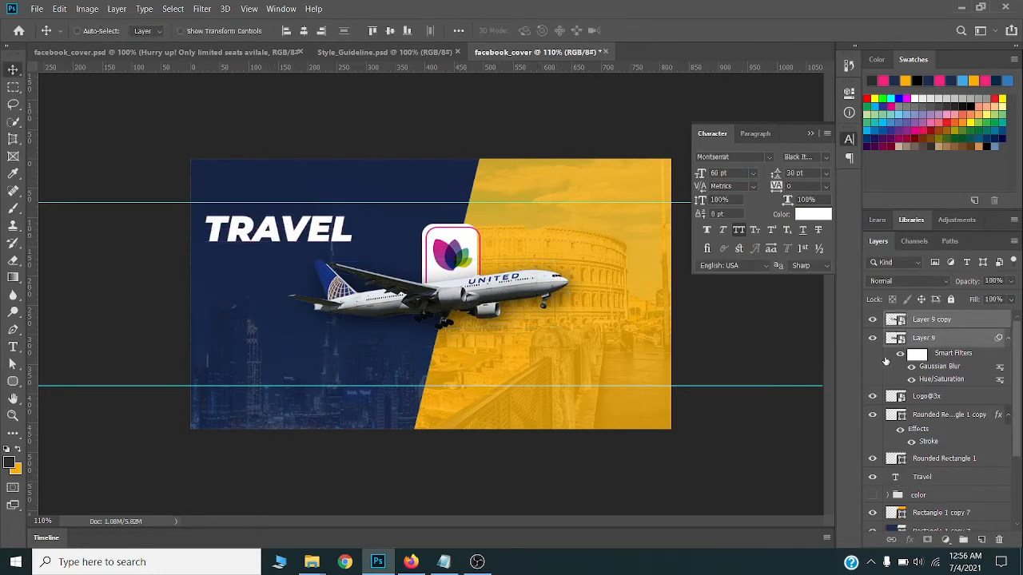
key(ctrl+t)
click(534, 230)
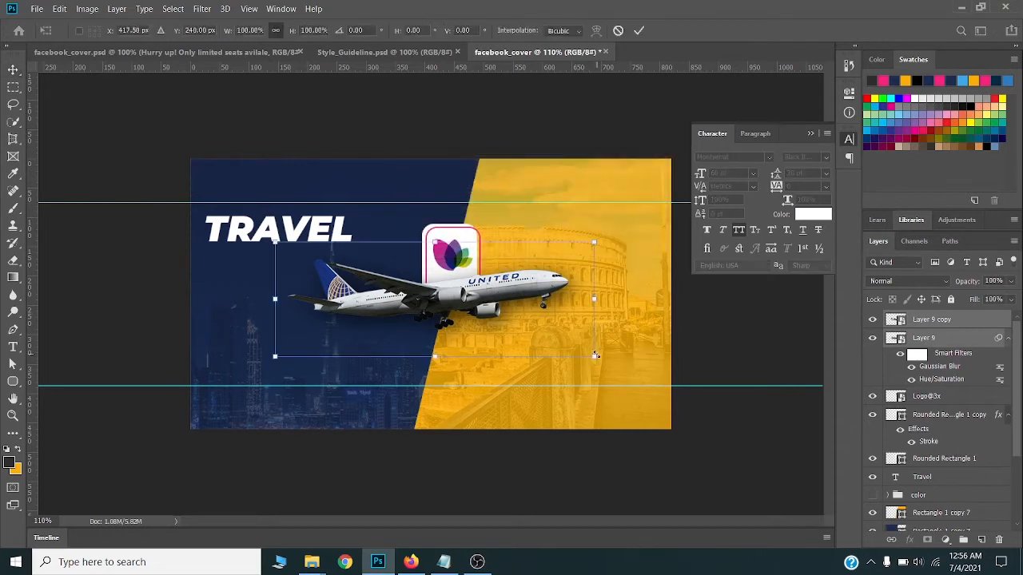
drag(595, 354, 566, 346)
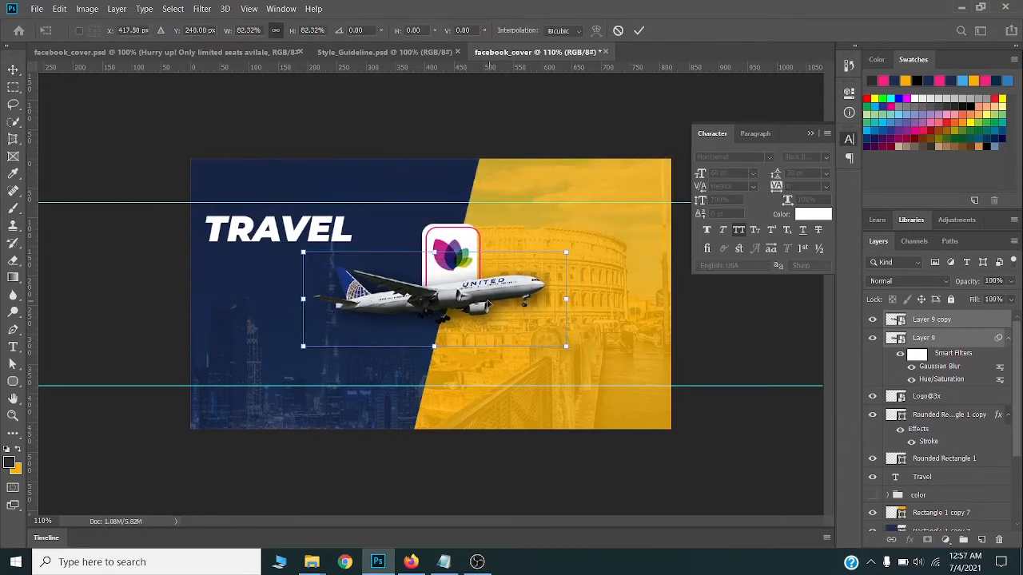
key(Return)
Step: Reduce the TRAVEL heading to 40 pt and place a duplicate of it directly below the original
scroll(430, 294, up, 1)
drag(220, 223, 247, 257)
key(Return)
key(t)
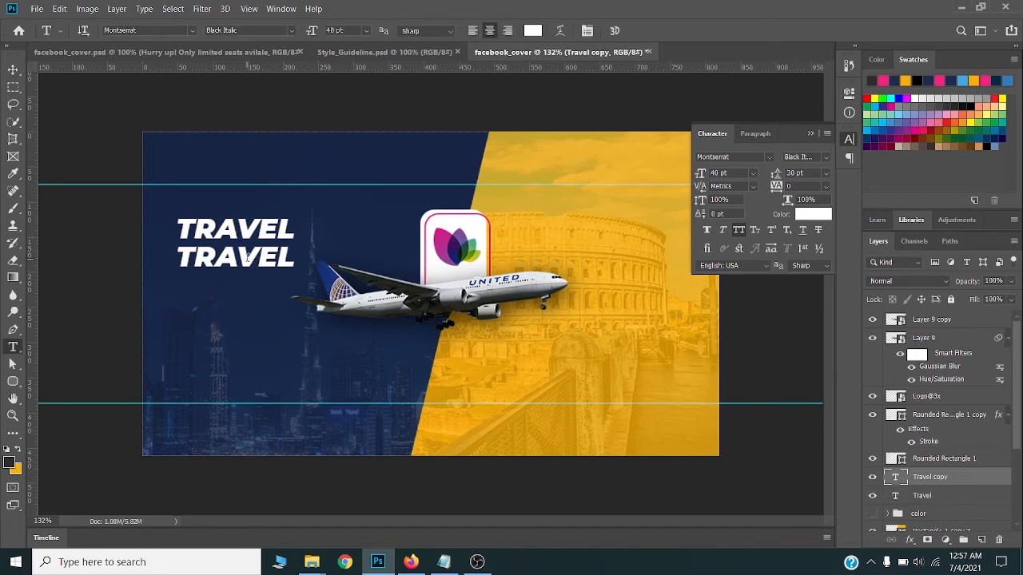
Step: Replace the lower TRAVEL duplicate's text with "WITH US"
click(247, 257)
key(ctrl+a)
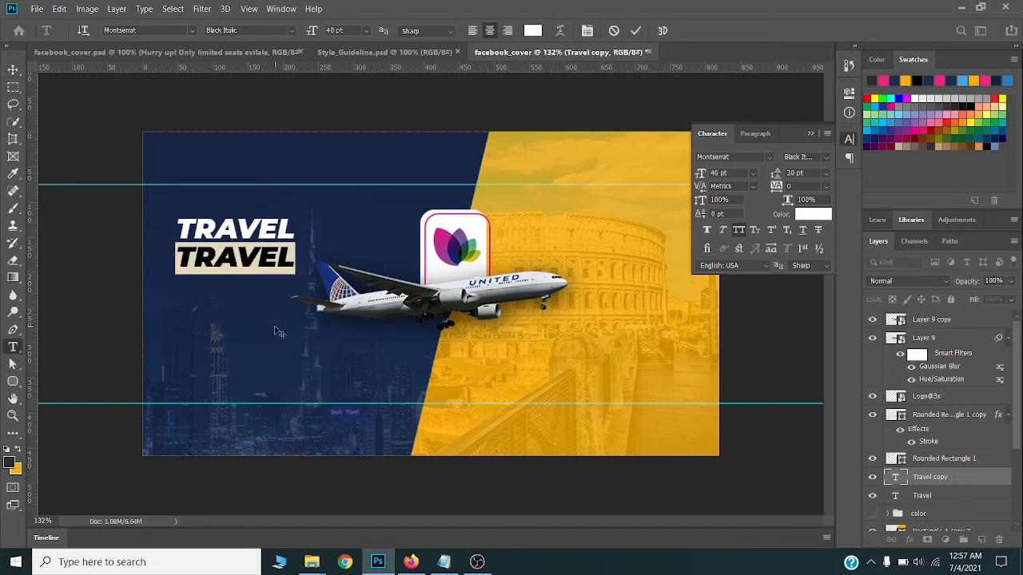
text(WITH US)
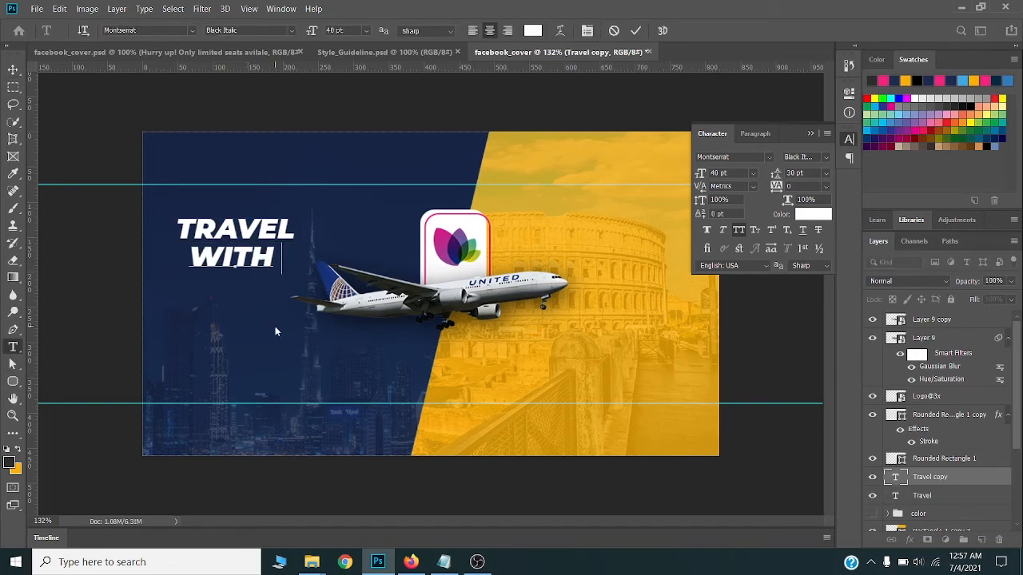
Step: Set the WITH US line to Montserrat Italic at 32 pt
key(ctrl+a)
click(829, 158)
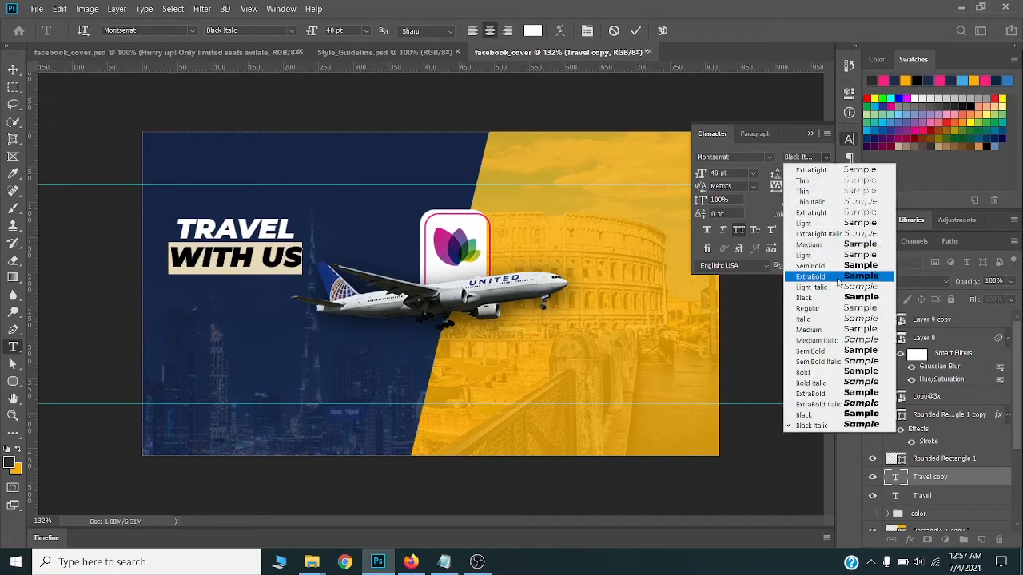
click(799, 313)
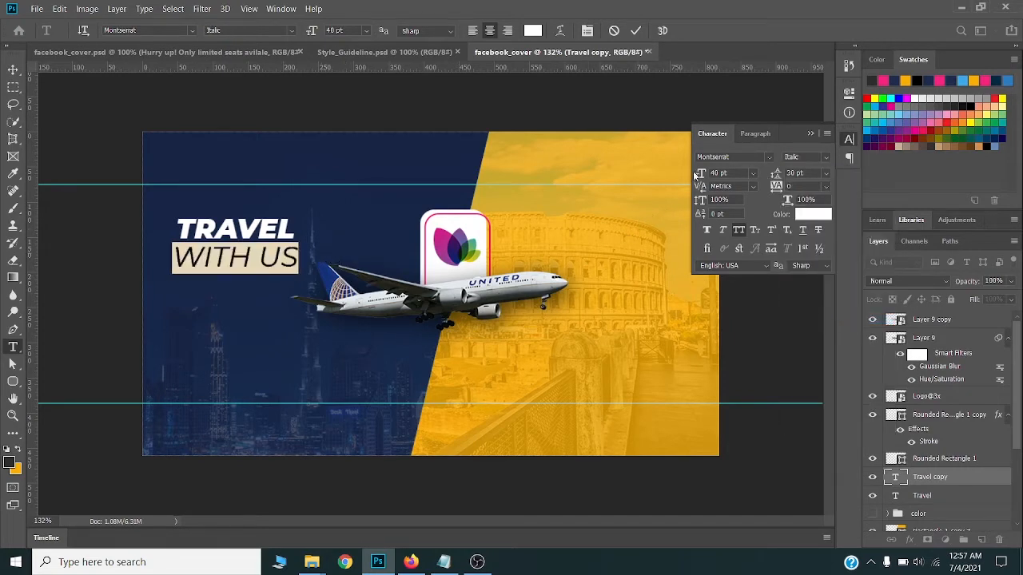
key(Down)
key(Down)
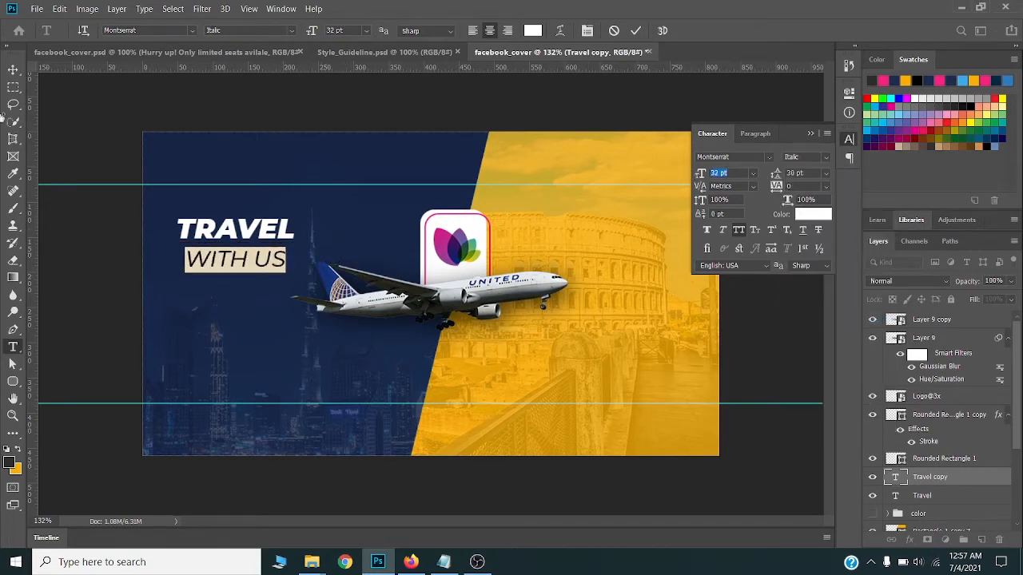
click(13, 70)
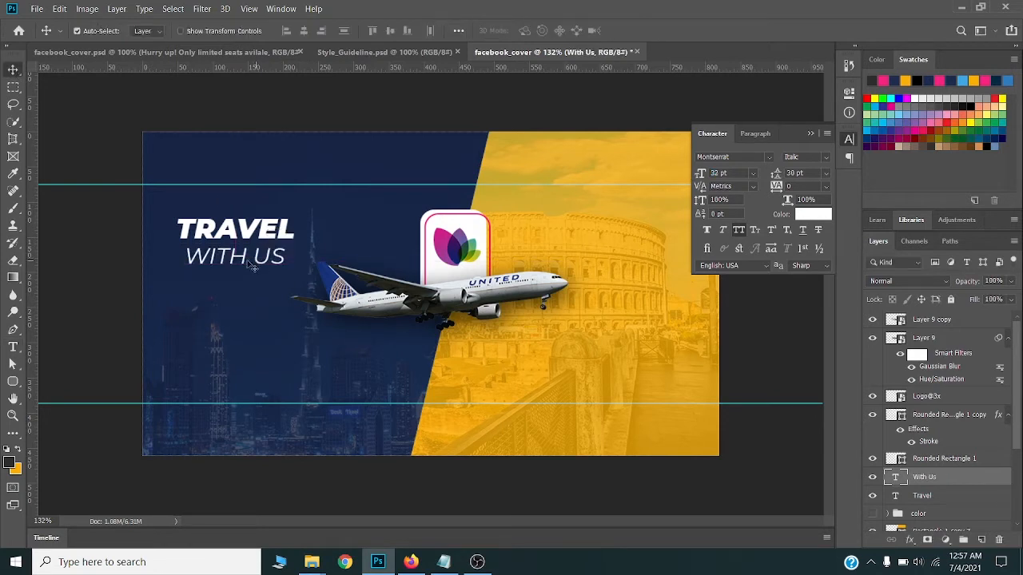
Step: Duplicate the TRAVEL heading across onto the amber area and replace the copy's text with "2,000"
key(ctrl+1)
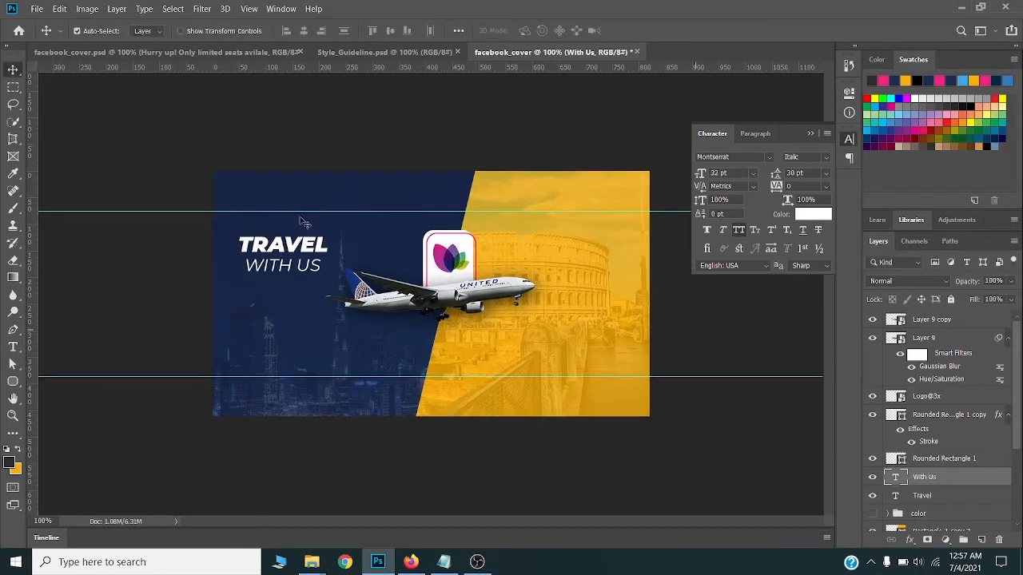
click(275, 252)
drag(284, 244, 581, 244)
key(t)
double_click(563, 245)
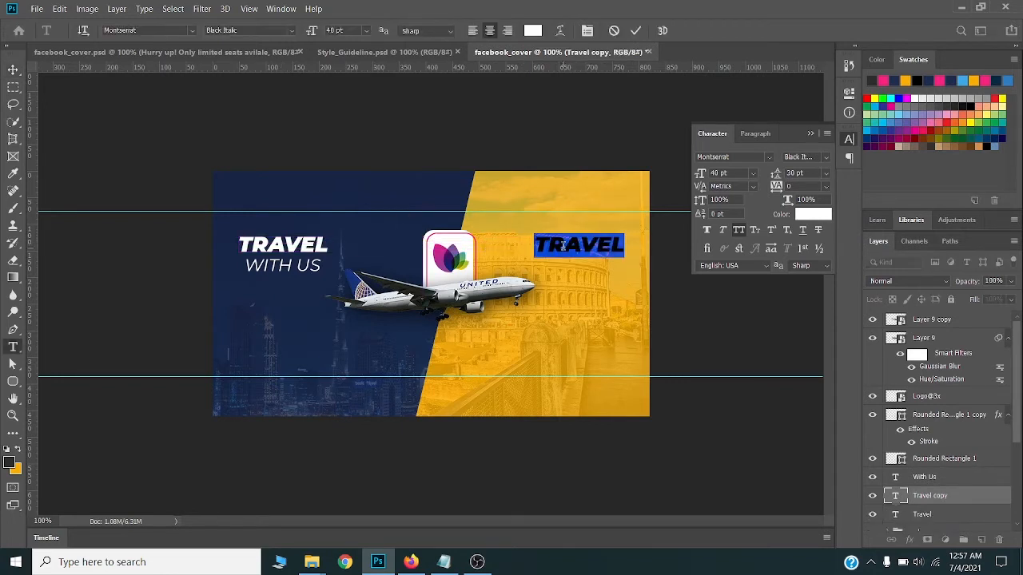
text(200)
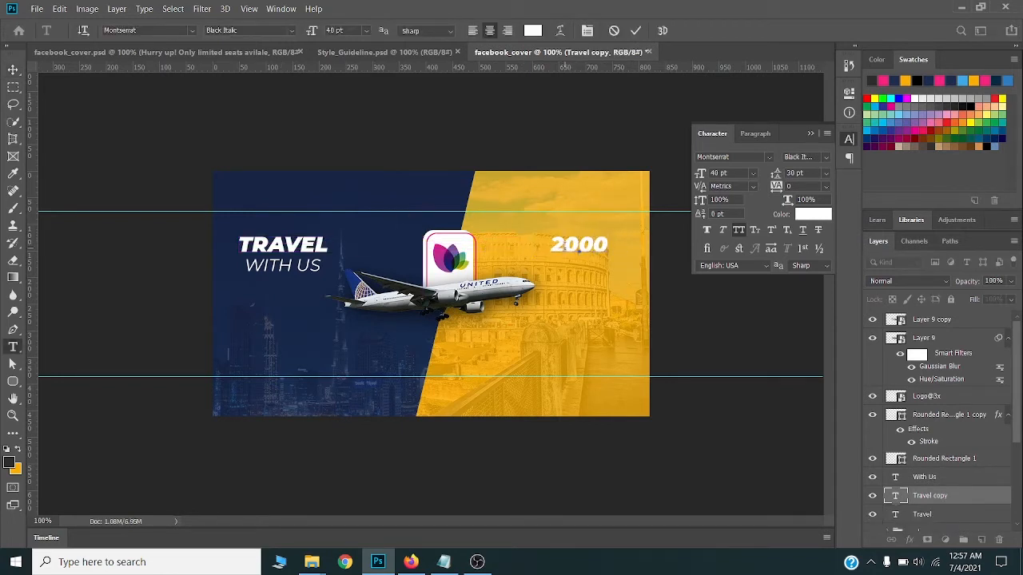
click(13, 69)
Step: Duplicate the 2,000 text directly above itself and replace the copy's text with "FROM"
scroll(596, 258, up, 2)
scroll(604, 249, up, 5)
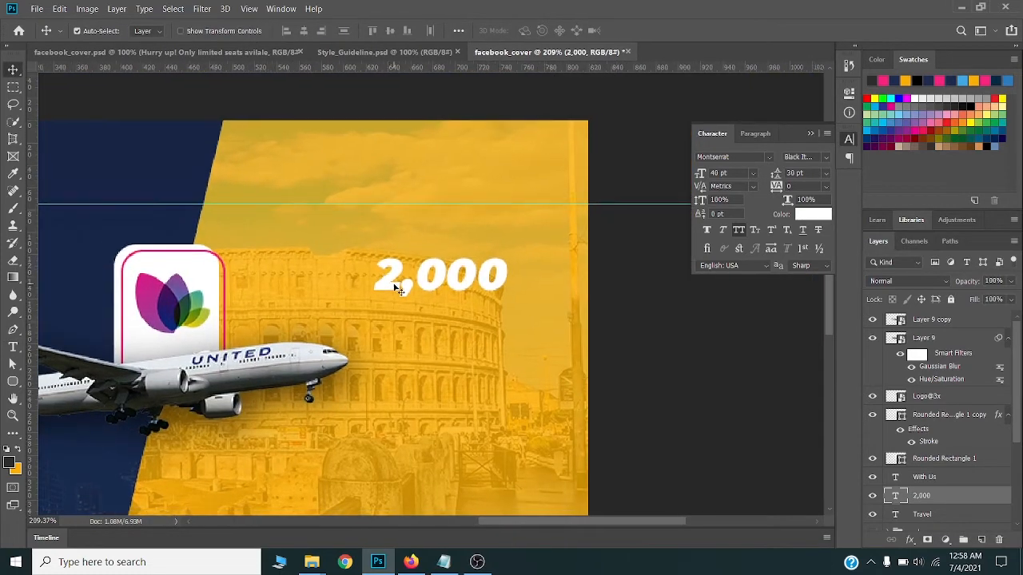
drag(397, 289, 397, 249)
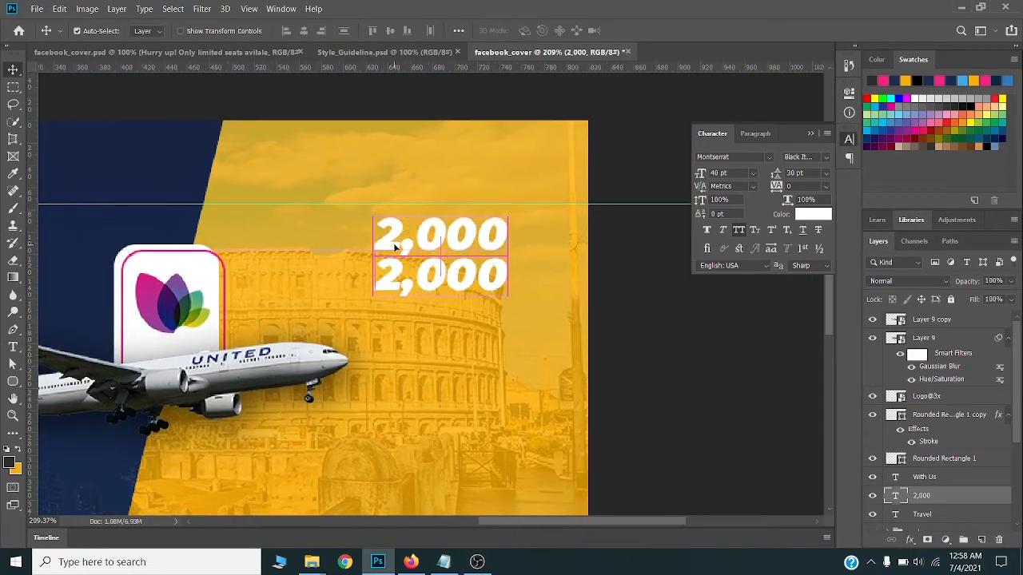
double_click(445, 234)
click(446, 231)
key(ctrl+a)
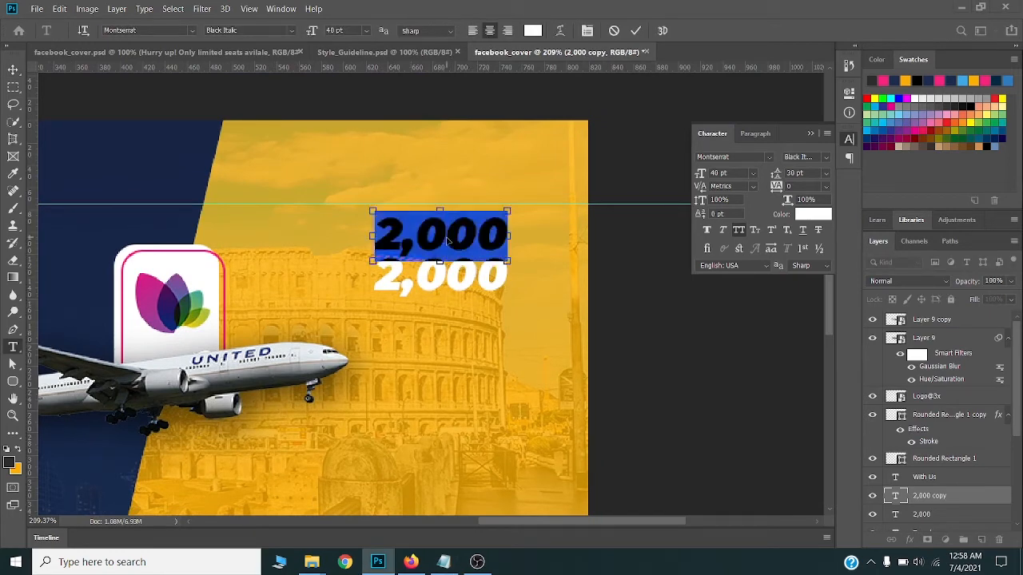
text(FROM)
Step: Set the FROM text to Montserrat Italic at 25 pt
key(ctrl+a)
click(827, 159)
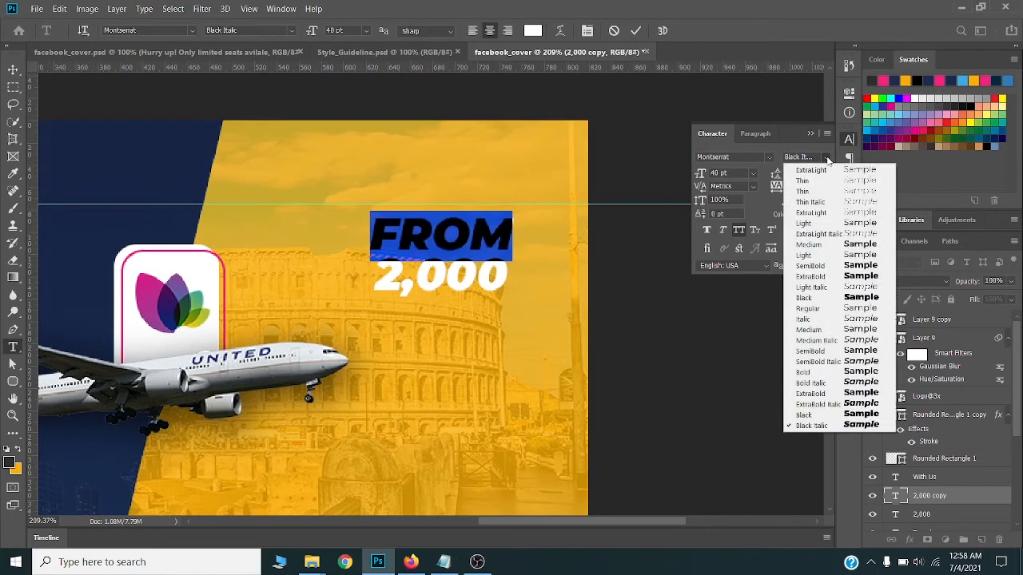
click(811, 308)
click(827, 159)
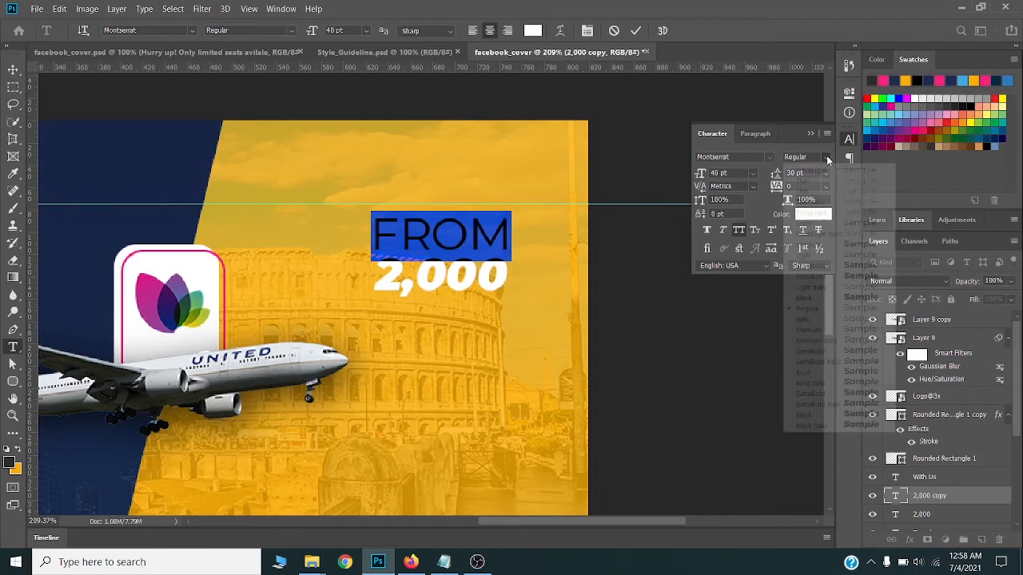
click(803, 319)
drag(700, 176, 692, 177)
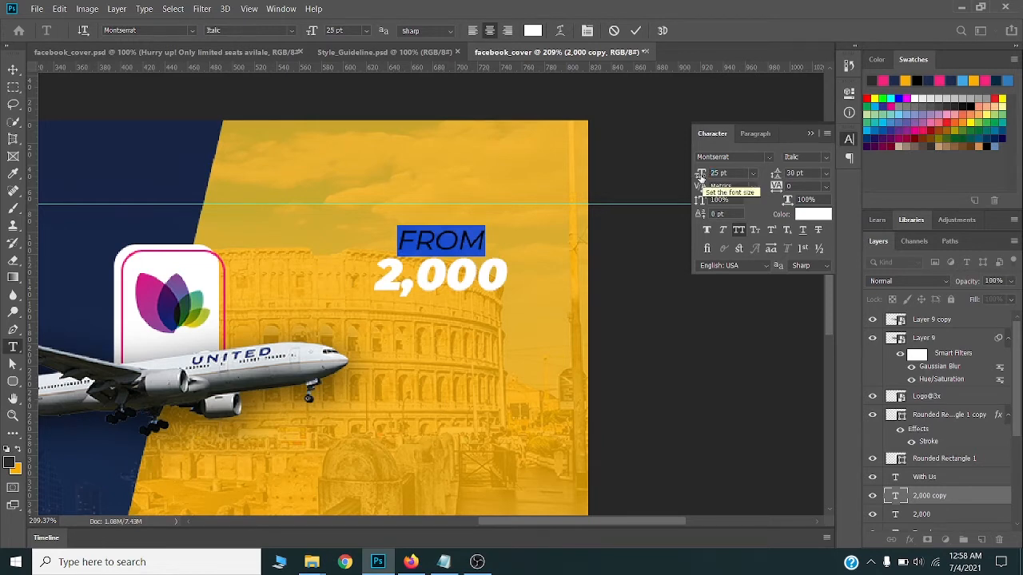
click(13, 70)
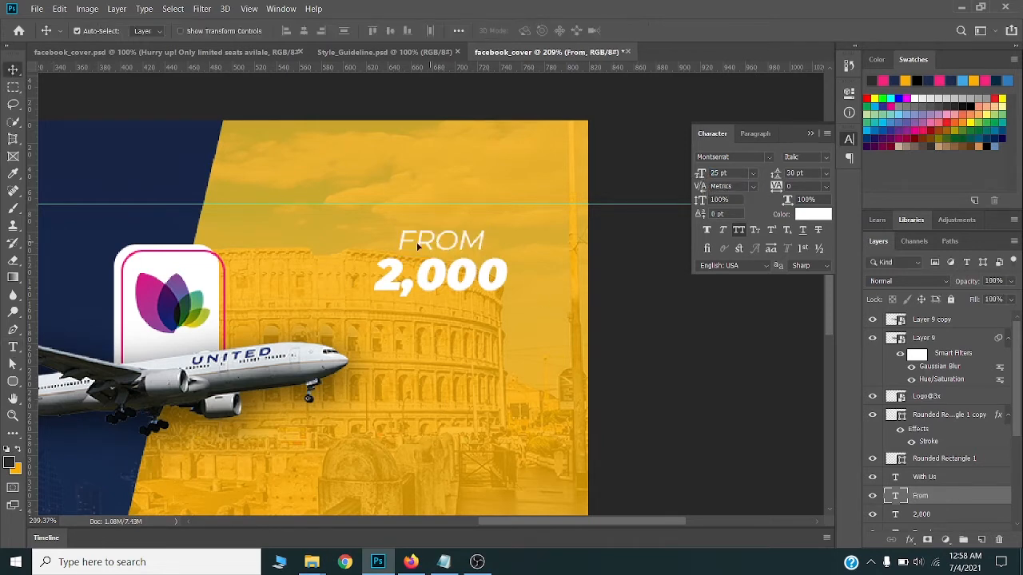
Step: Move FROM to the upper left of the 2,000 price and set its font size to 22 pt
drag(360, 242, 366, 242)
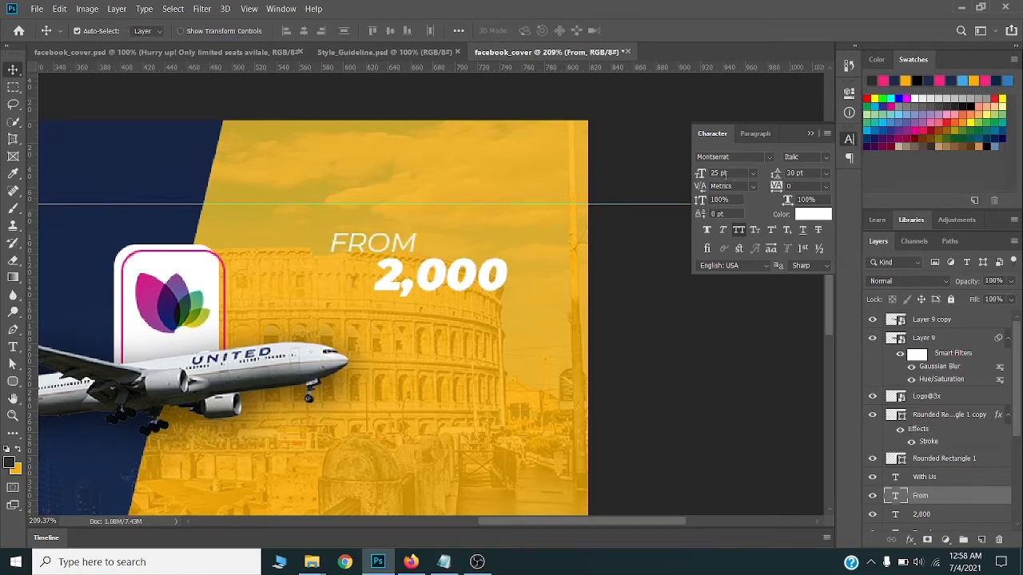
text(22)
key(Return)
Step: Duplicate the FROM text below the 2,000 price and replace the copy's text with "ONE WEEK TRIP"
drag(646, 334, 468, 310)
double_click(422, 315)
text(ONE WEEK TRIP)
Step: Set ONE WEEK TRIP to 16 pt and arrange it just beneath 2,000, with FROM slightly above the price
key(ctrl+a)
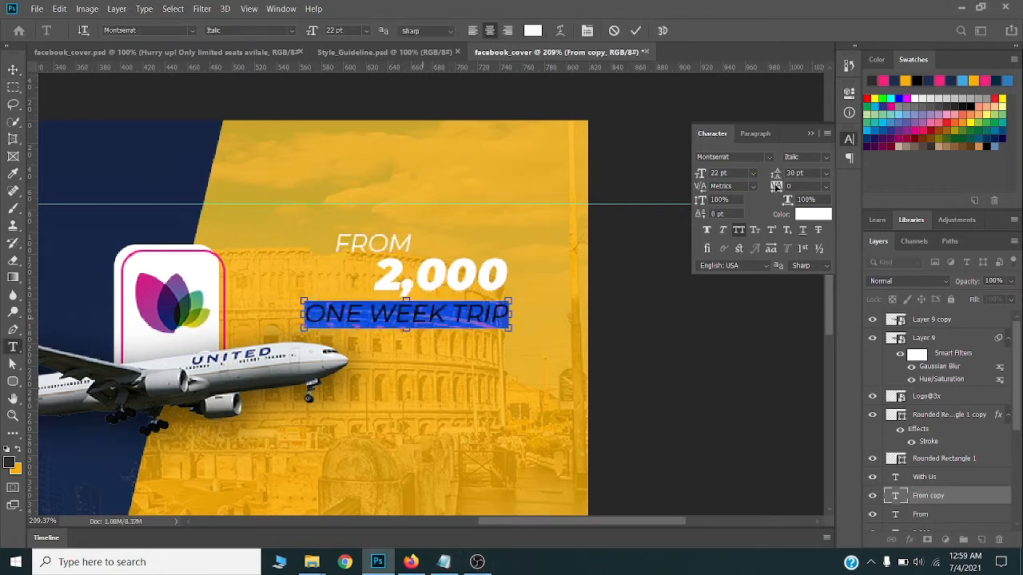
drag(703, 174, 558, 148)
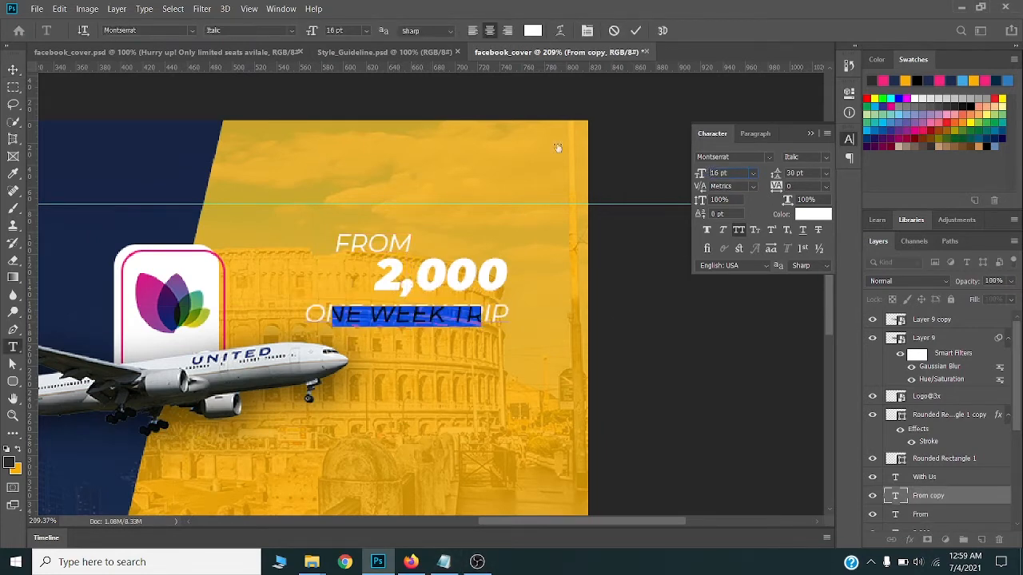
click(12, 69)
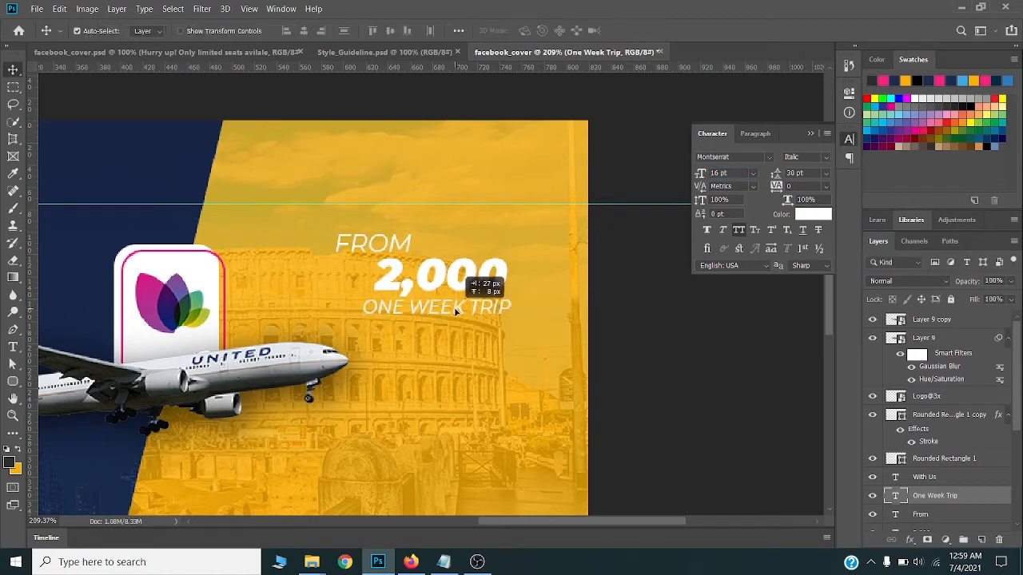
key(ctrl+0)
drag(591, 217, 592, 212)
Step: Recolour the 2,000 price to navy, sampled from the brand colour squares in the color group
click(615, 238)
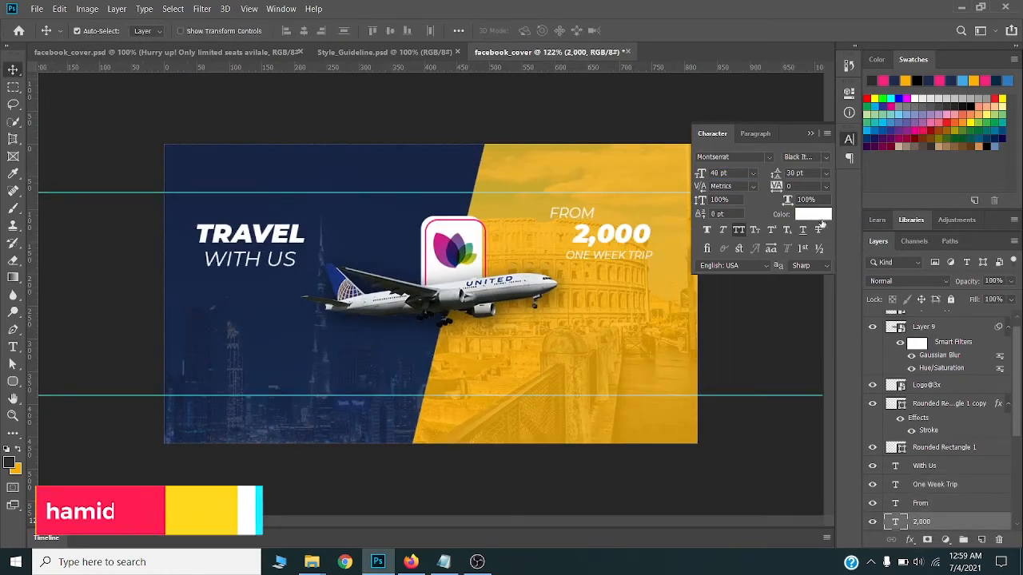
scroll(932, 384, down, 3)
click(800, 224)
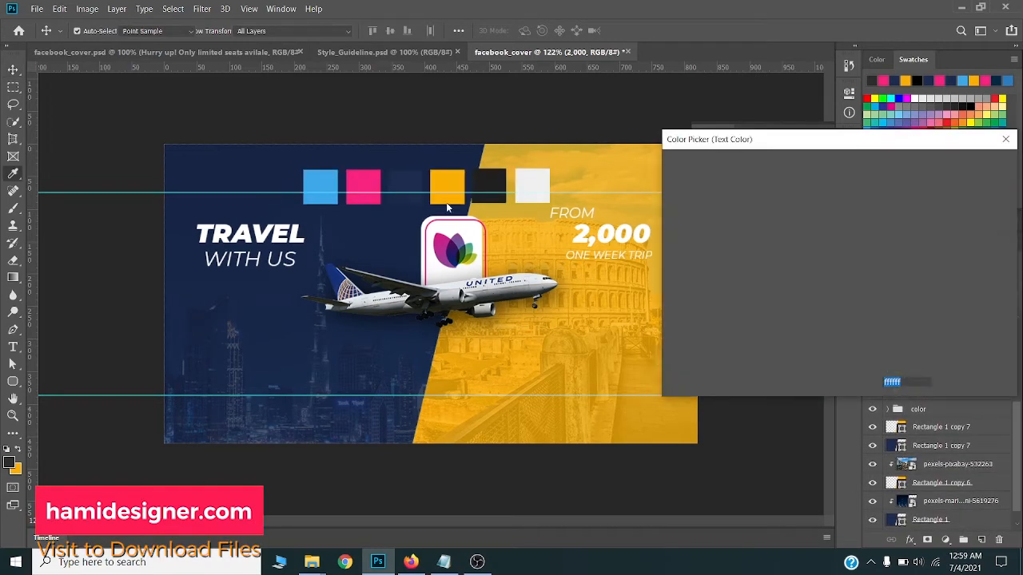
click(410, 186)
click(972, 166)
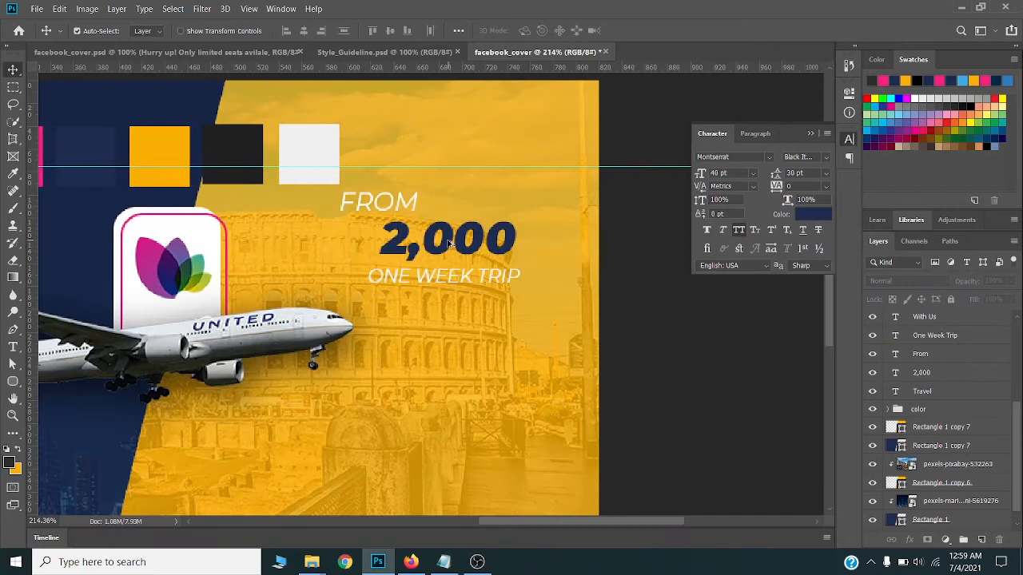
Step: Duplicate the navy 2,000 price to its upper right and replace the copy's text with "$"
drag(473, 246, 532, 202)
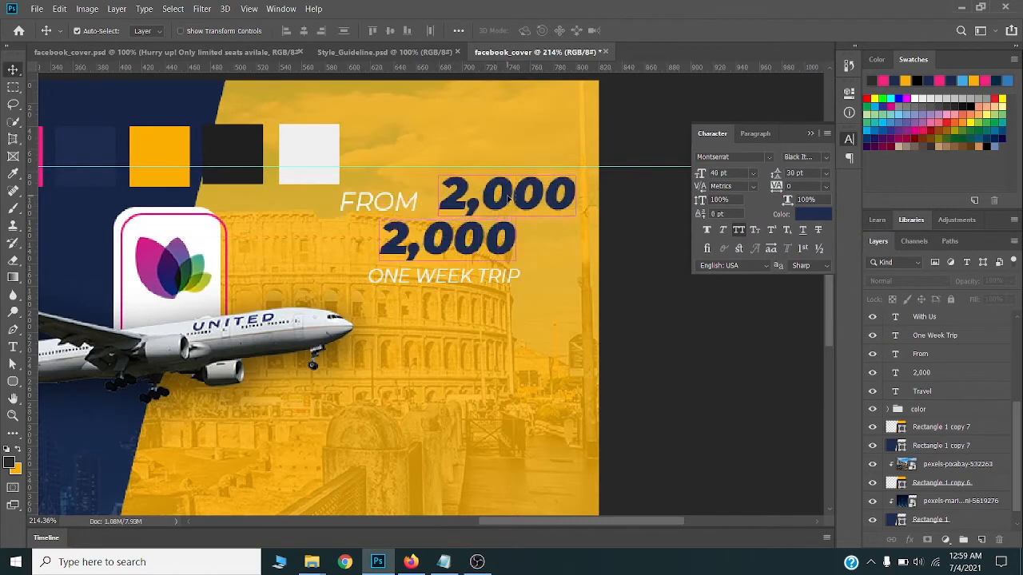
double_click(496, 200)
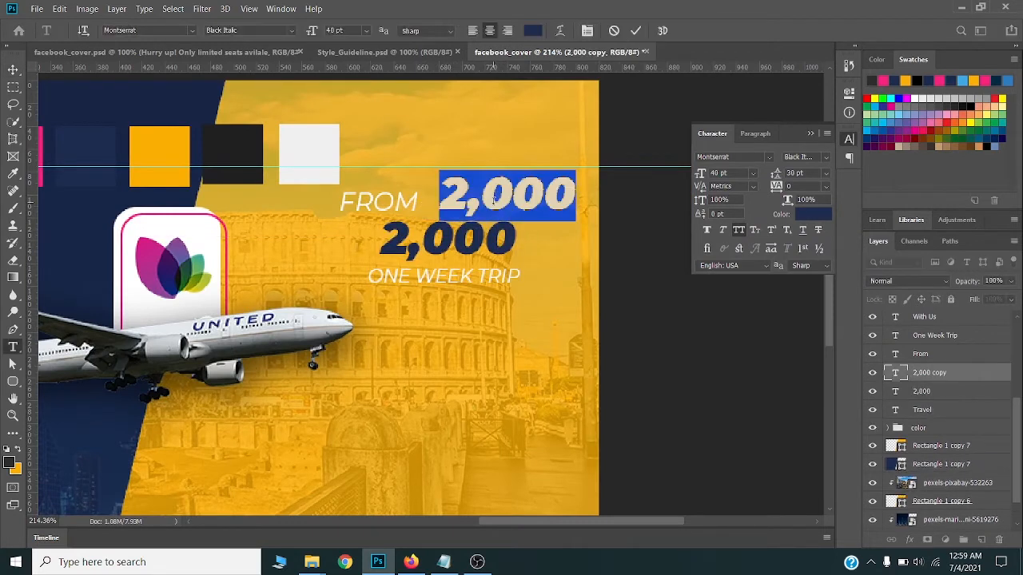
text($)
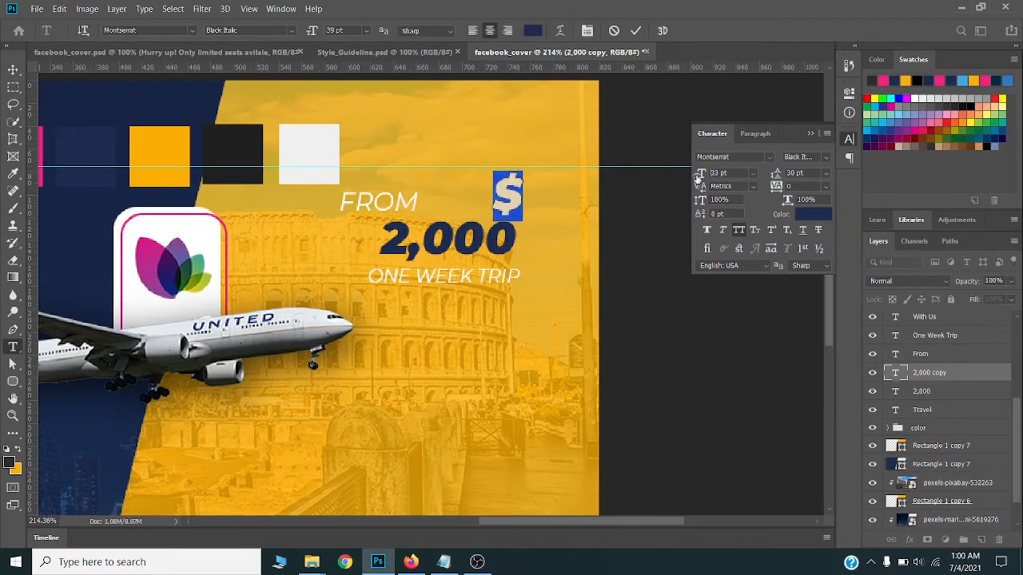
Step: Reduce the dollar sign to 22 pt and place it immediately to the right of the 2,000 price
drag(699, 177, 694, 176)
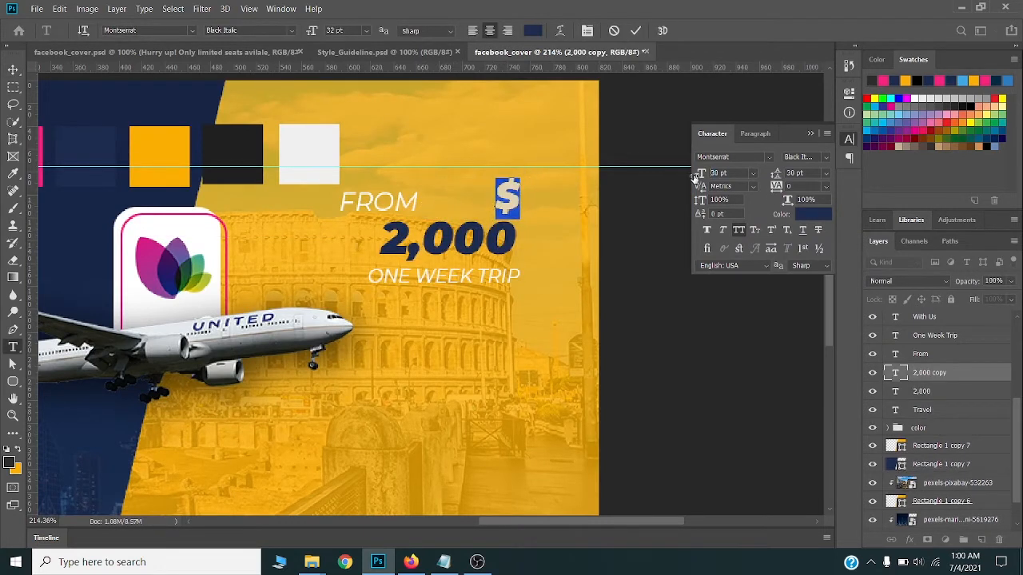
click(13, 70)
drag(510, 206, 532, 238)
scroll(508, 243, down, 4)
scroll(451, 229, up, 4)
drag(507, 191, 278, 173)
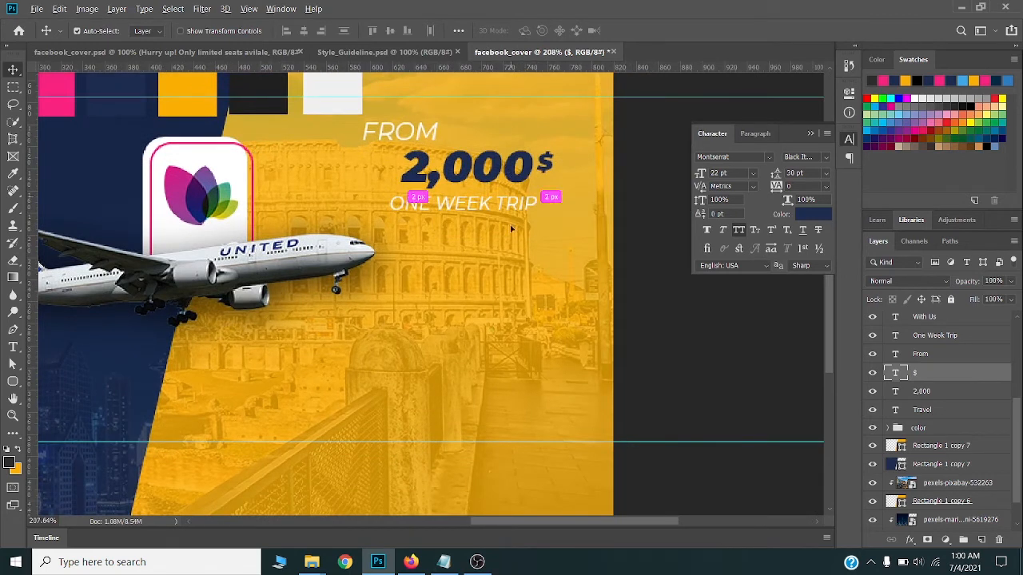
Step: Duplicate the 2,000 price below the ONE WEEK TRIP line and replace the copy's text with "FROM"
drag(510, 229, 509, 281)
key(t)
double_click(493, 281)
click(493, 281)
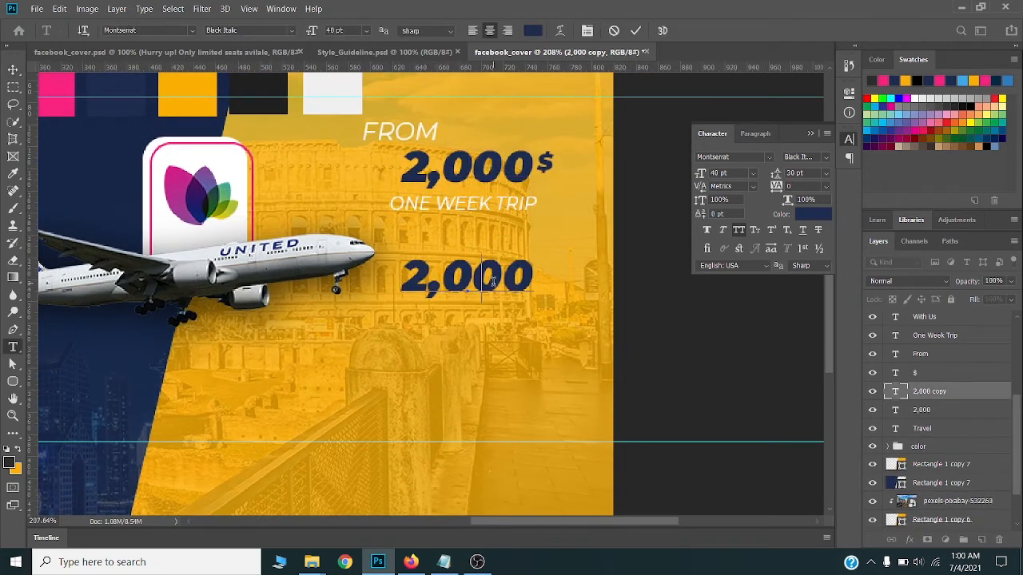
key(ctrl+a)
text(FROM)
key(ctrl+a)
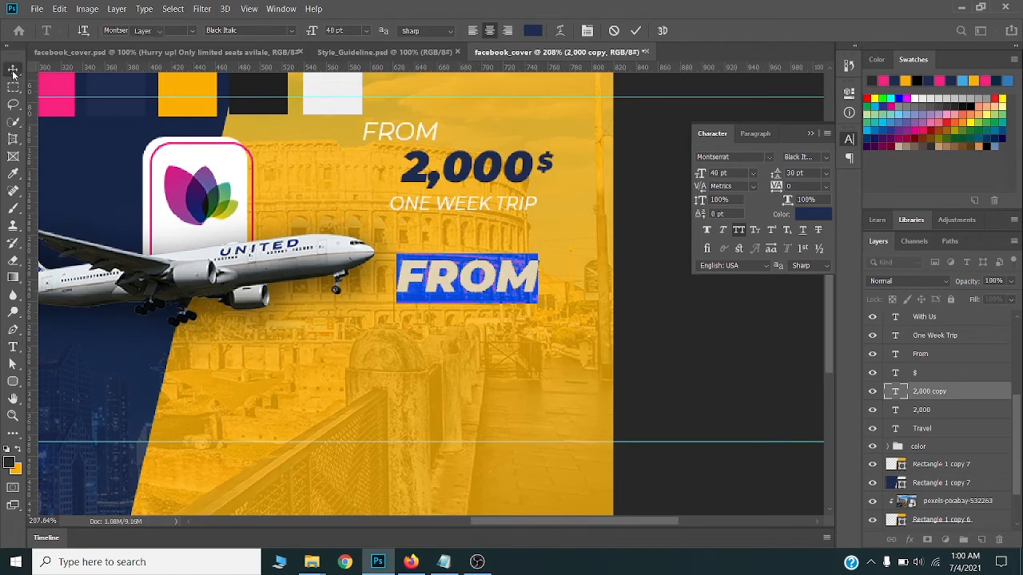
Step: Reduce the navy FROM text below the ONE WEEK TRIP line to 26 pt
click(12, 70)
key(Return)
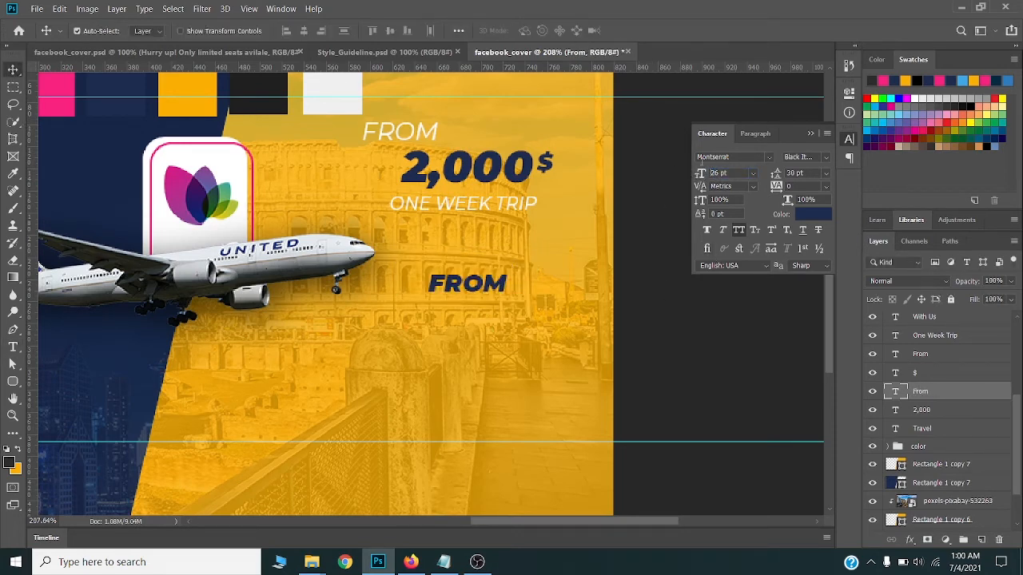
key(Return)
Step: Duplicate the navy FROM text directly beneath itself and replace the copy's text with "DUBAI"
drag(484, 285, 483, 309)
double_click(482, 299)
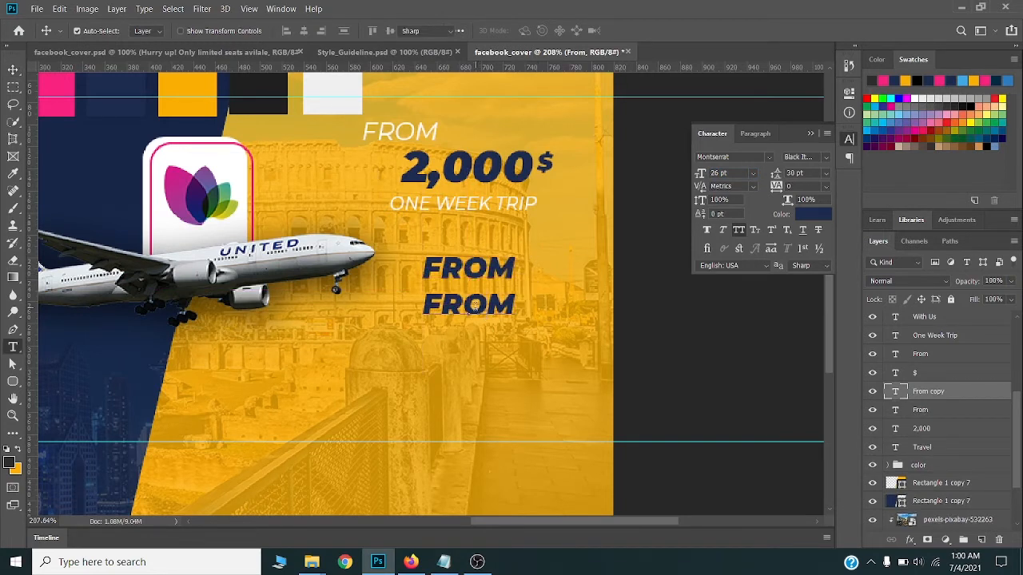
click(482, 291)
key(ctrl+a)
text(DUBAI)
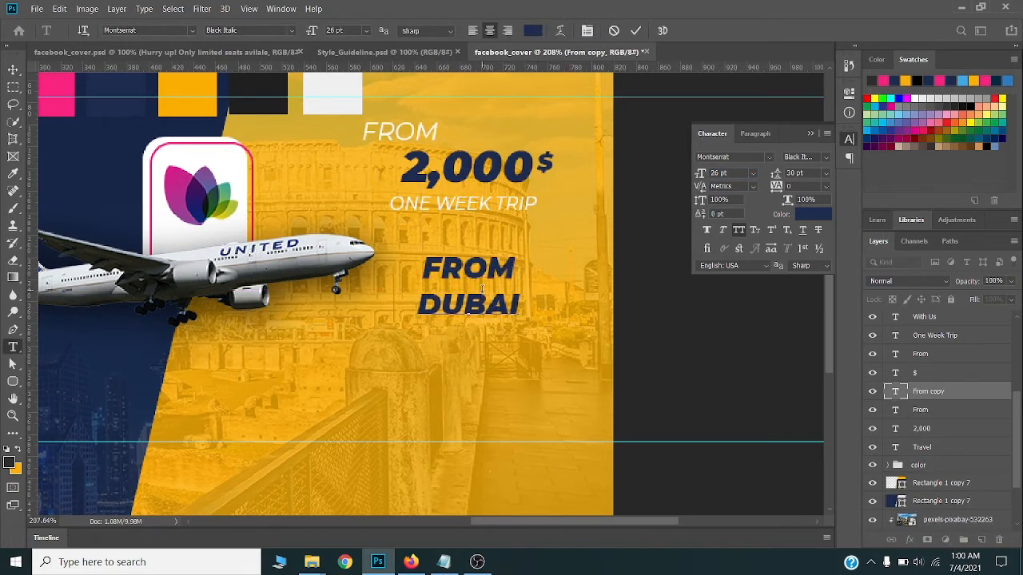
Step: Enlarge DUBAI to 48 pt, change its font style to Italic and place it just beneath FROM
key(ctrl+a)
click(753, 173)
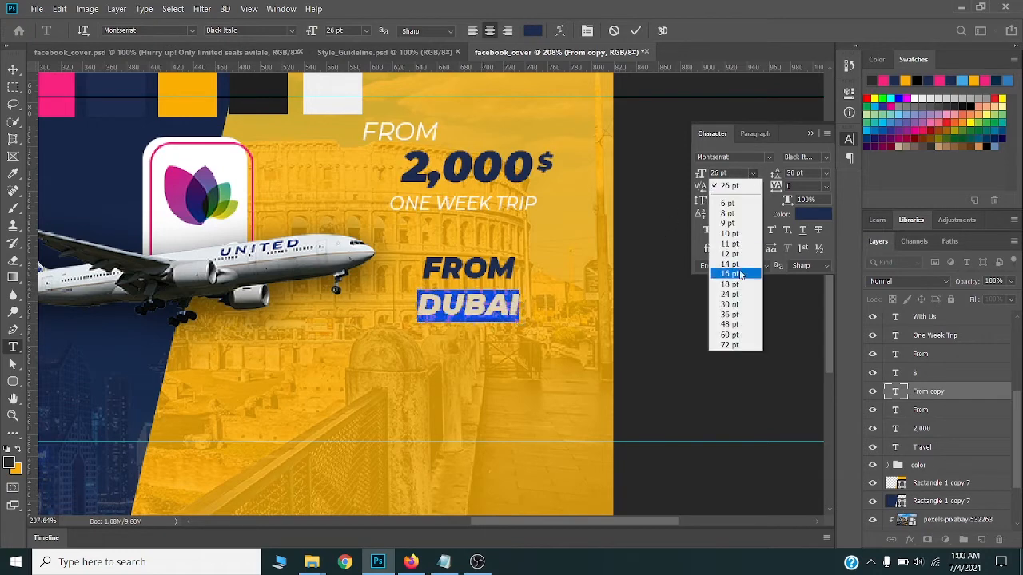
click(728, 326)
click(12, 70)
mouse_move(470, 287)
mouse_down()
mouse_move(473, 308)
mouse_move(473, 298)
mouse_up()
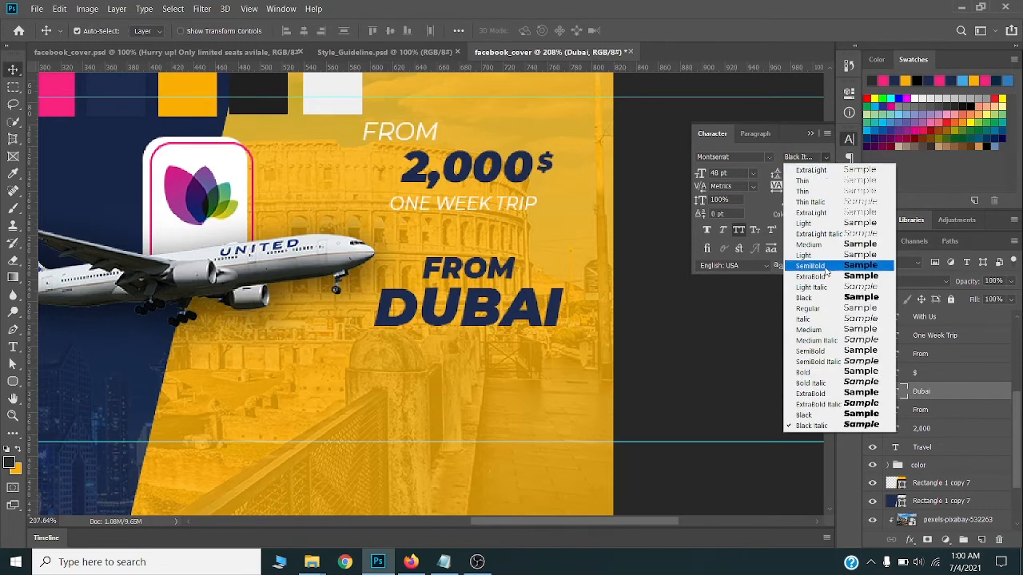
click(807, 319)
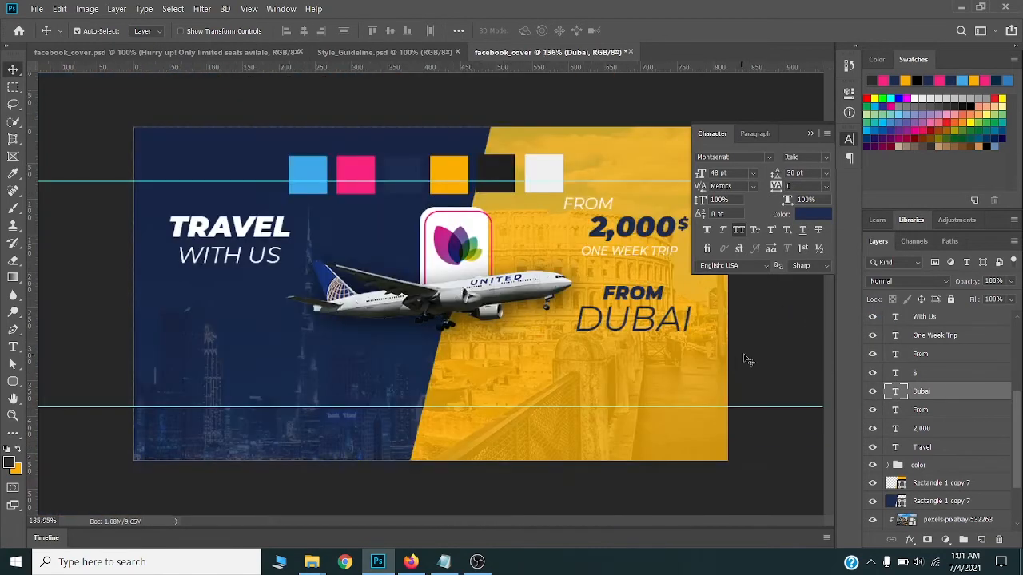
Step: Move the navy FROM and DUBAI lines up together, slightly closer to the ONE WEEK TRIP line
scroll(582, 292, up, 3)
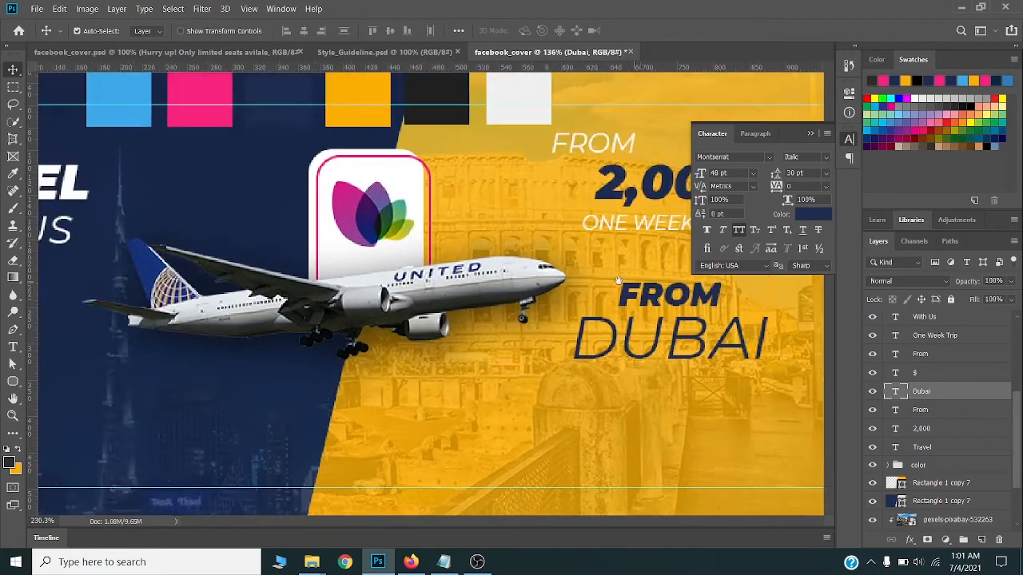
drag(671, 292, 502, 251)
click(502, 251)
shift+click(503, 304)
drag(503, 309, 502, 293)
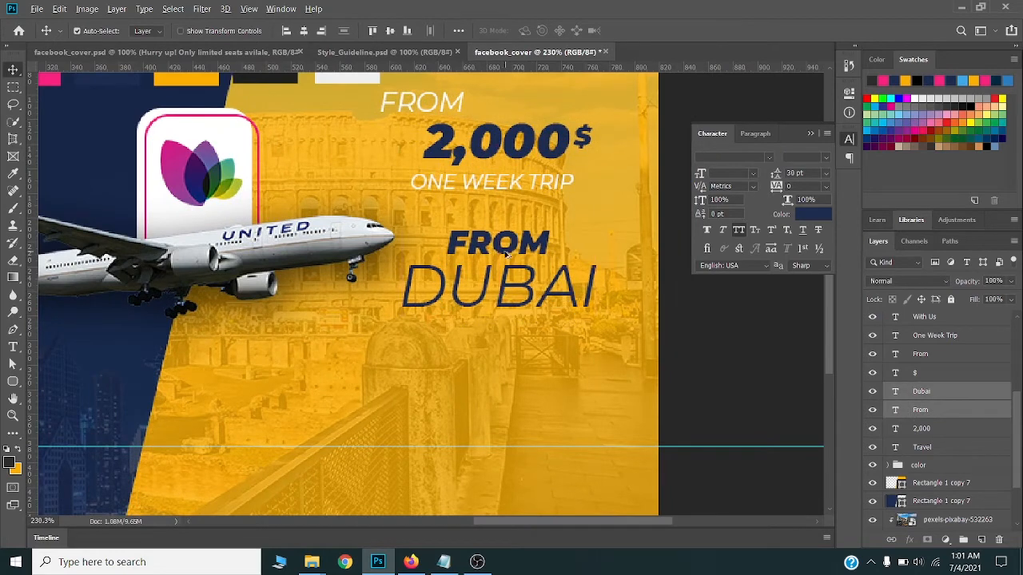
Step: Duplicate the FROM and DUBAI pair directly below and replace the copies' texts with "TO" and "ROME"
drag(505, 254, 498, 337)
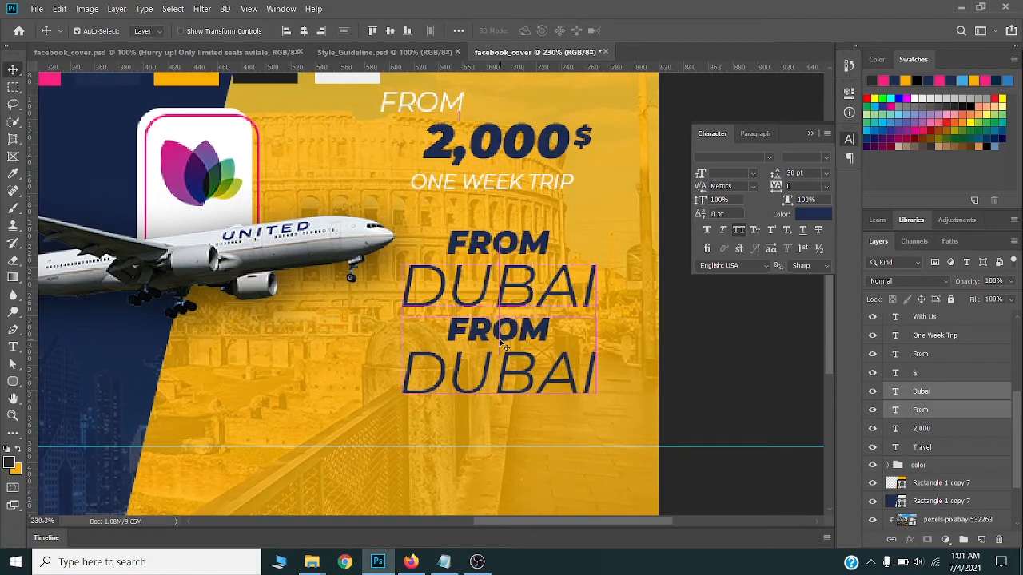
key(t)
click(498, 337)
double_click(497, 337)
text(ti)
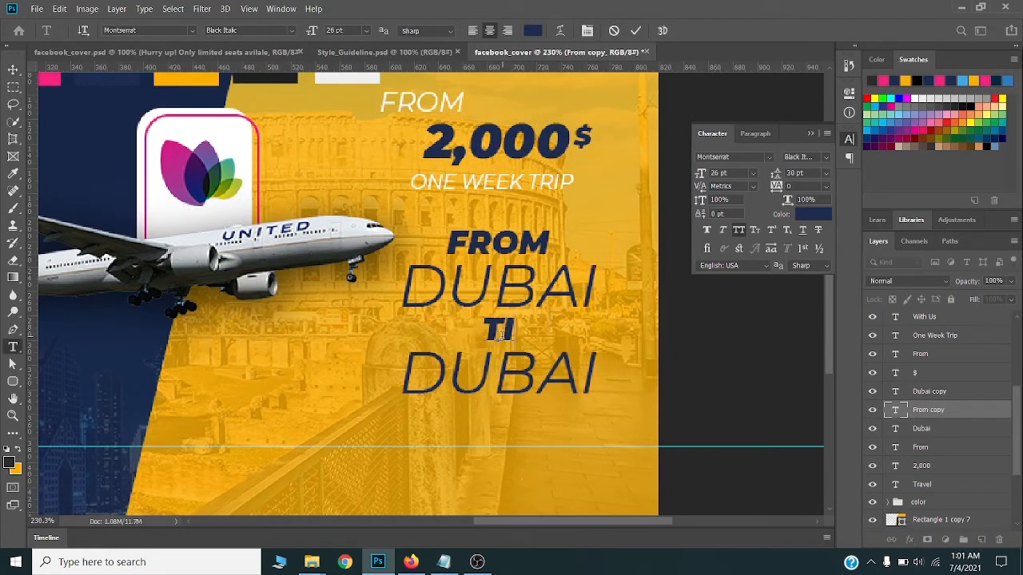
double_click(497, 376)
text(ROME)
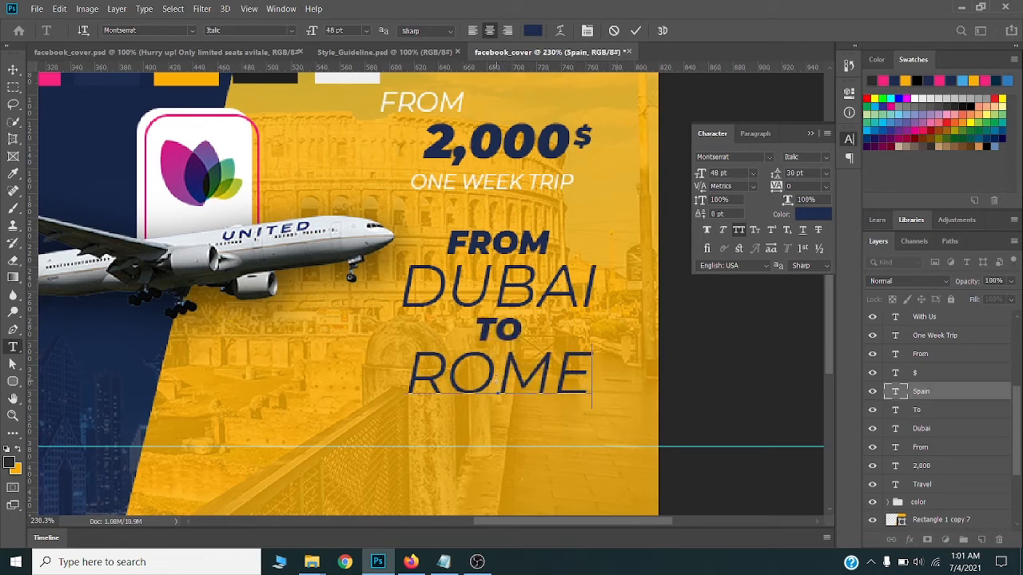
click(13, 70)
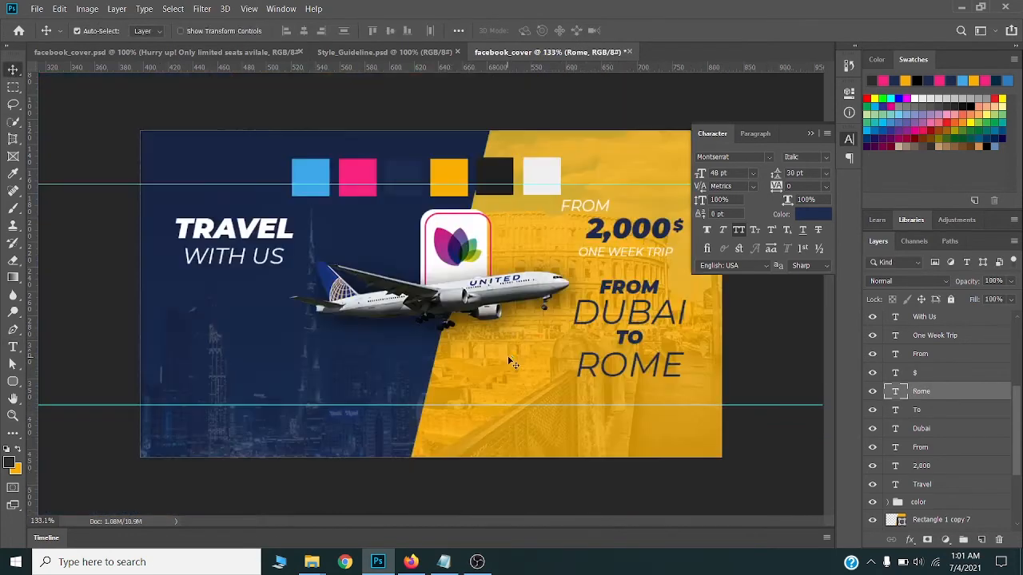
Step: Align the navy FROM, DUBAI, TO and ROME lines with each other on their horizontal centers
key(ctrl+1)
drag(481, 304, 380, 325)
click(509, 270)
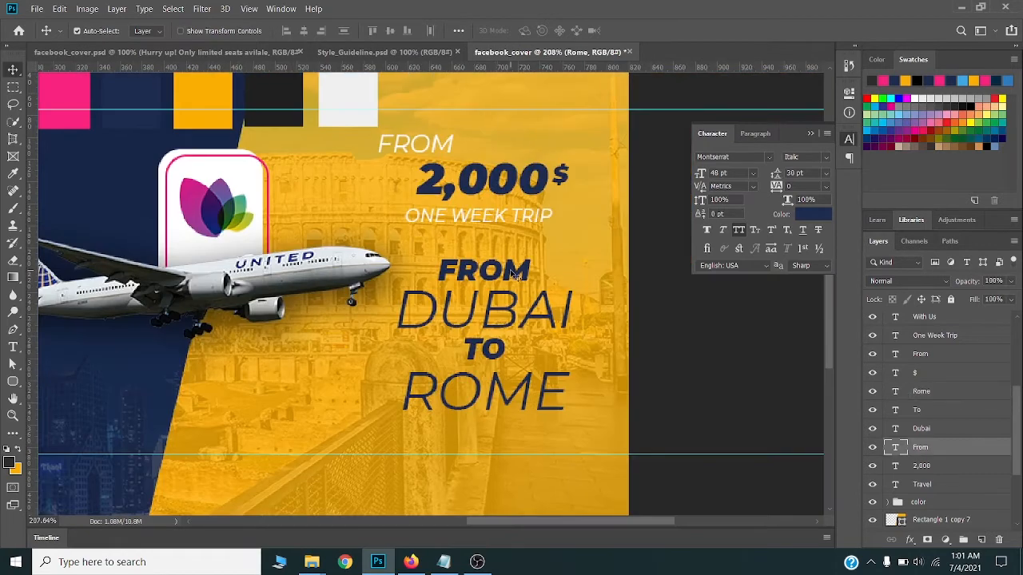
shift+click(499, 312)
shift+click(483, 349)
shift+click(482, 392)
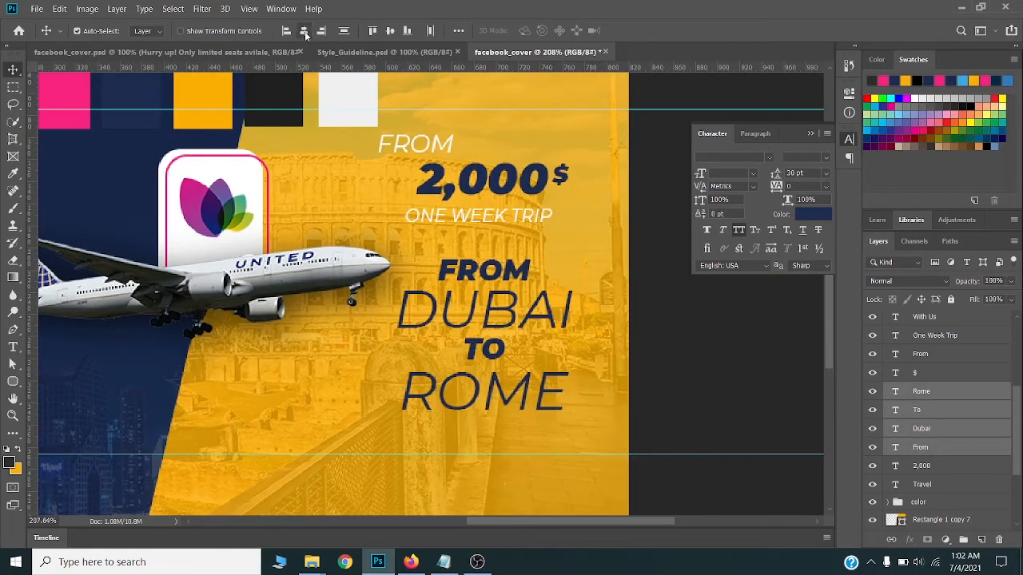
Step: Duplicate the FROM, DUBAI, TO and ROME lines with a slight diagonal offset and recolour the copies white (ffffff)
scroll(497, 329, up, 2)
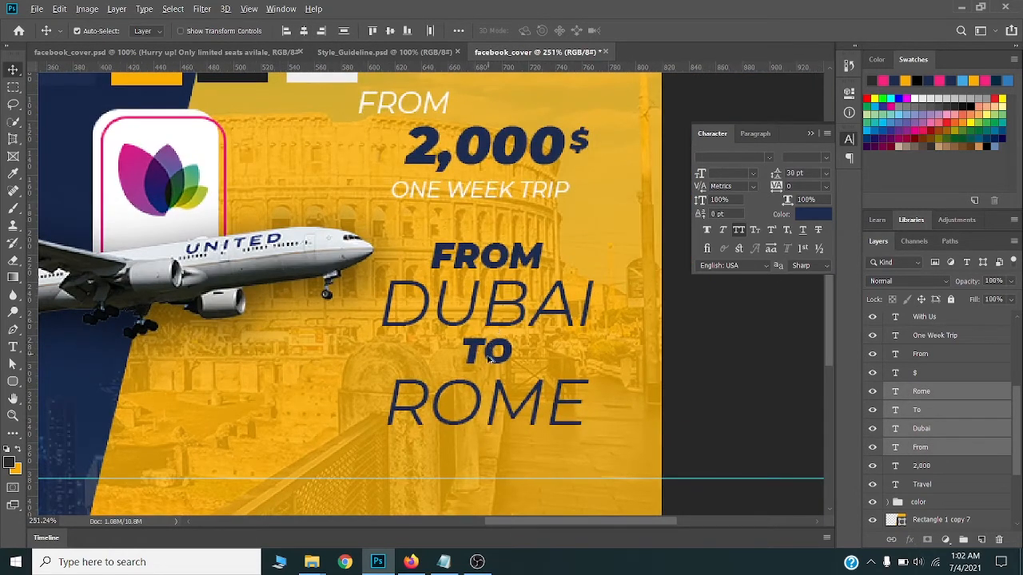
scroll(490, 360, up, 1)
drag(490, 360, 494, 385)
scroll(494, 385, up, 1)
click(812, 216)
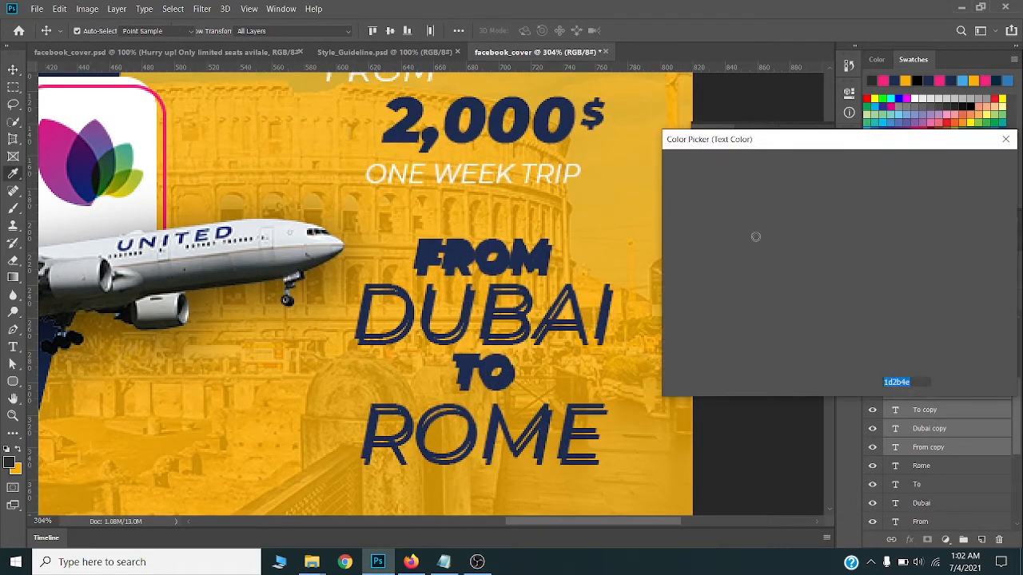
text(ffffff)
click(971, 165)
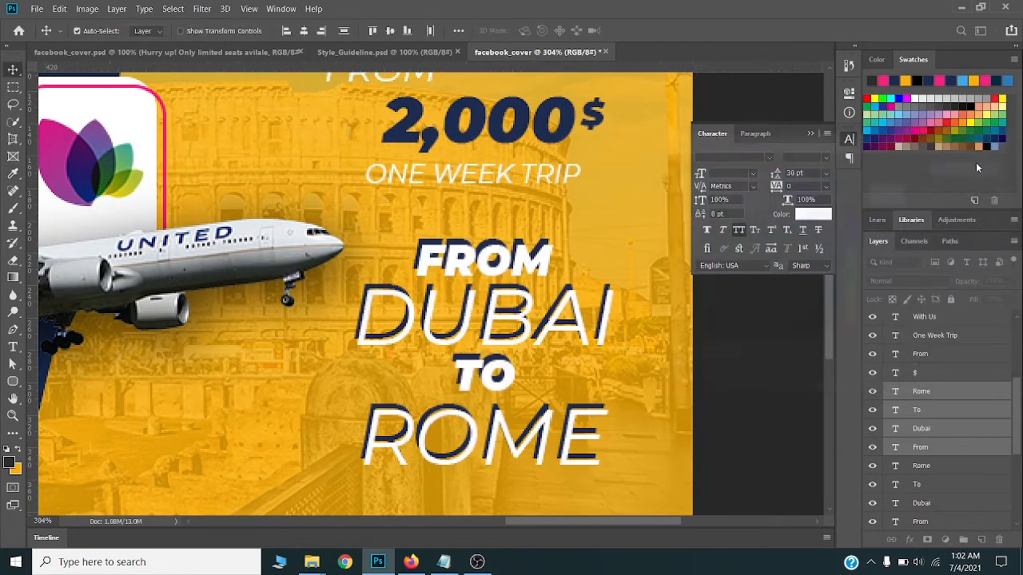
Step: Set the four white text copies to 50% opacity and send them behind the navy originals as a shadow
key(ctrl+0)
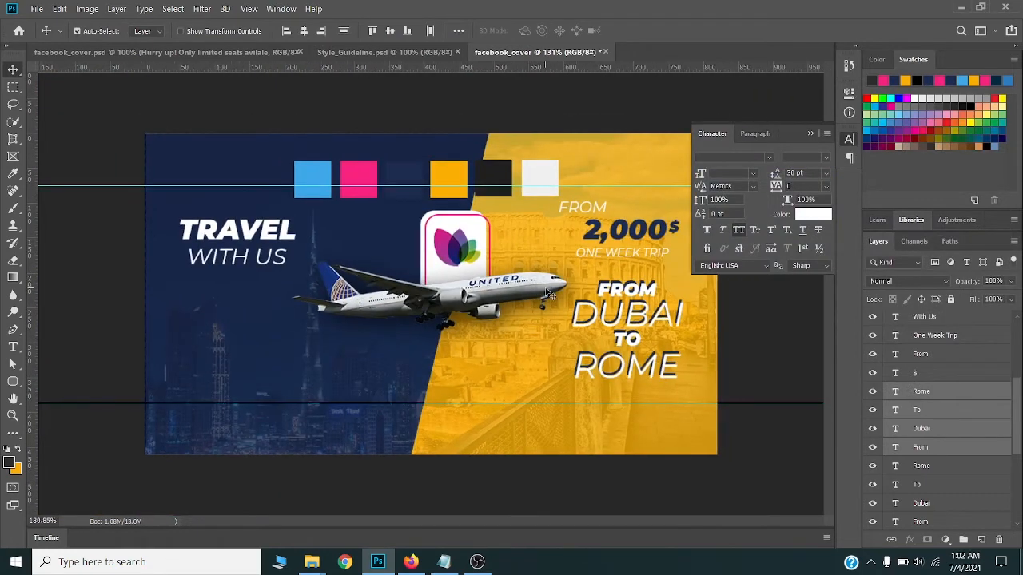
key(5)
key(alt+bracketleft)
key(alt+bracketleft)
key(alt+bracketleft)
key(alt+bracketleft)
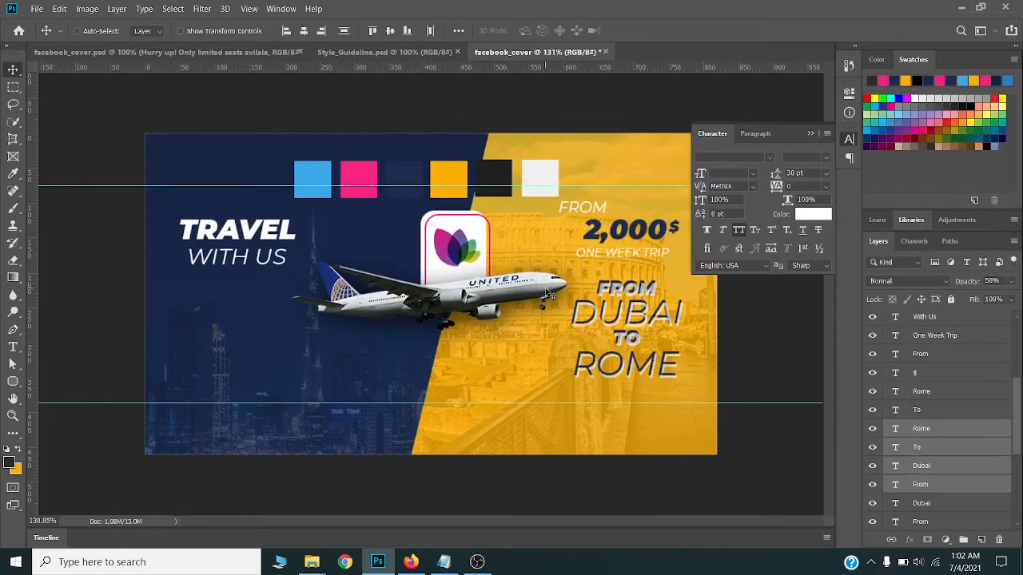
scroll(953, 428, down, 2)
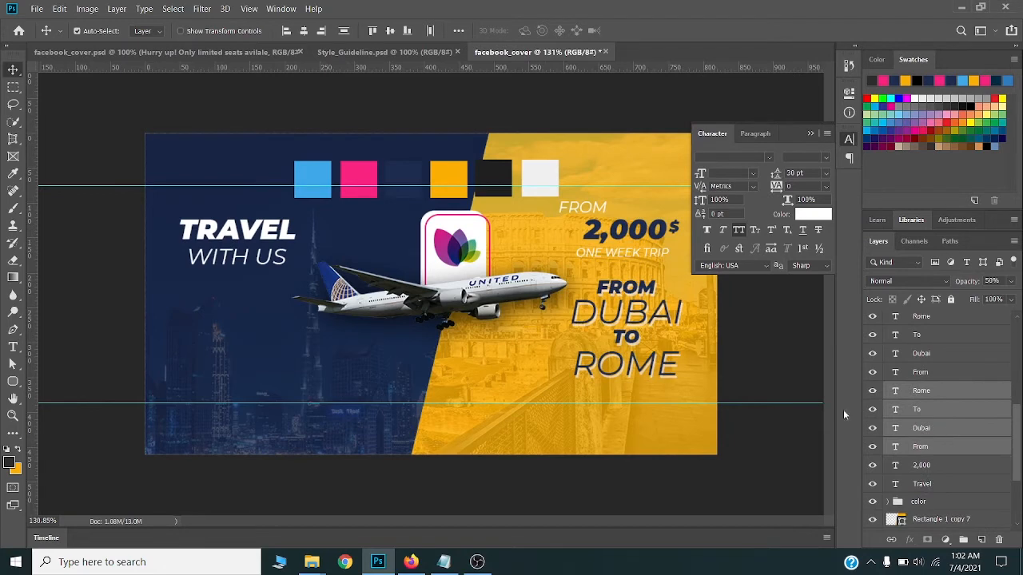
Step: Nudge the ONE WEEK TRIP line down a few pixels to leave more room below the 2,000 price
key(ctrl+minus)
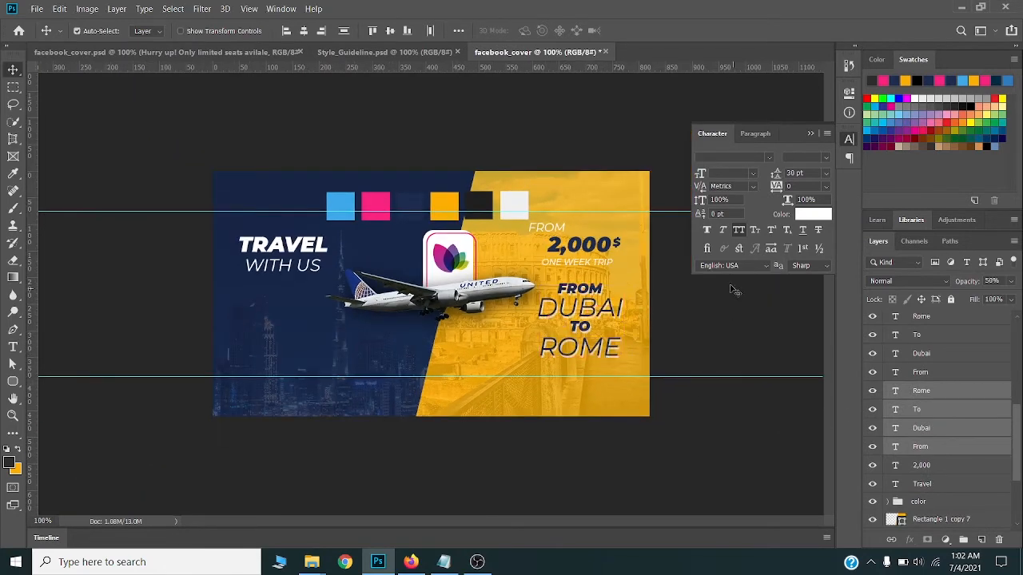
key(ctrl+plus)
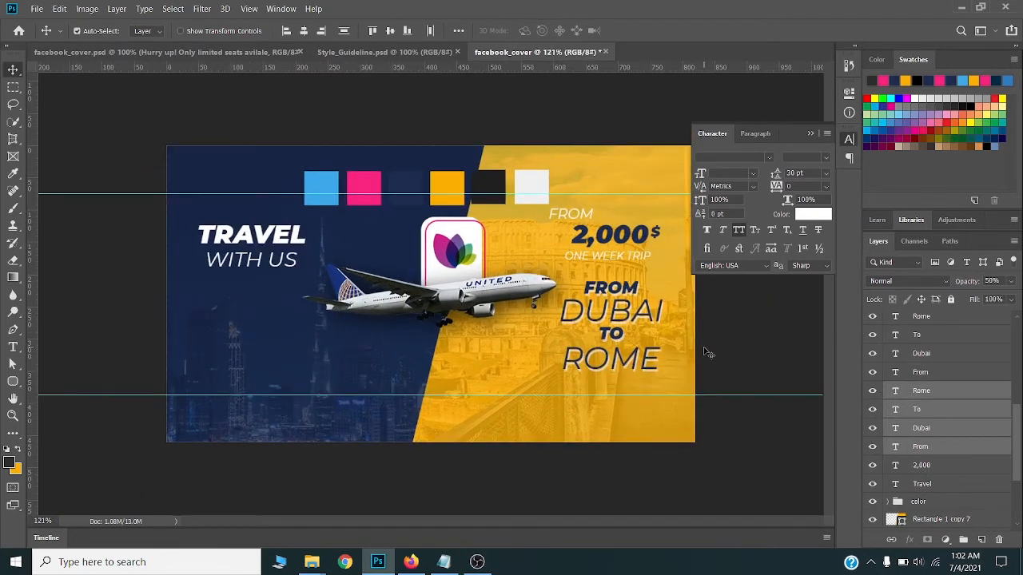
click(704, 352)
scroll(658, 264, up, 8)
click(501, 279)
key(Down)
key(Down)
key(Down)
key(Down)
key(Down)
key(Down)
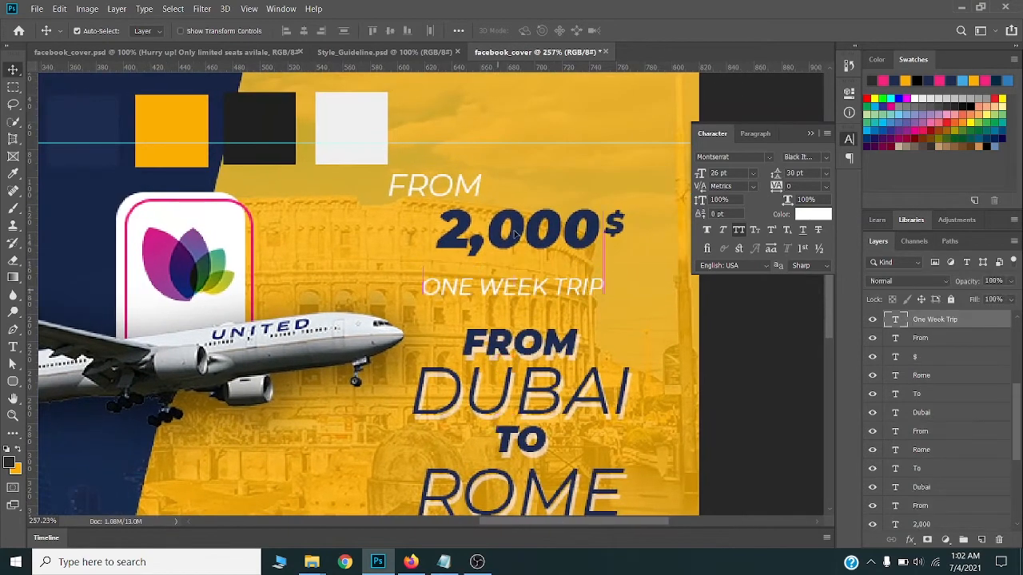
Step: Scale the 2,000 price up to about 117.55% and shift the dollar sign to the enlarged number's upper-right edge
click(514, 231)
key(ctrl+t)
drag(602, 263, 614, 267)
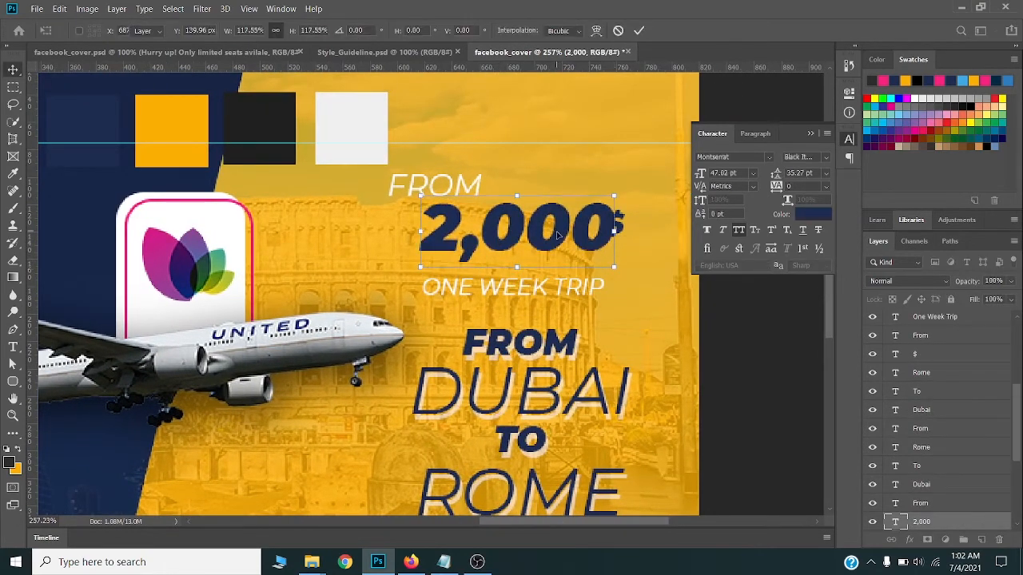
key(Return)
drag(616, 226, 628, 224)
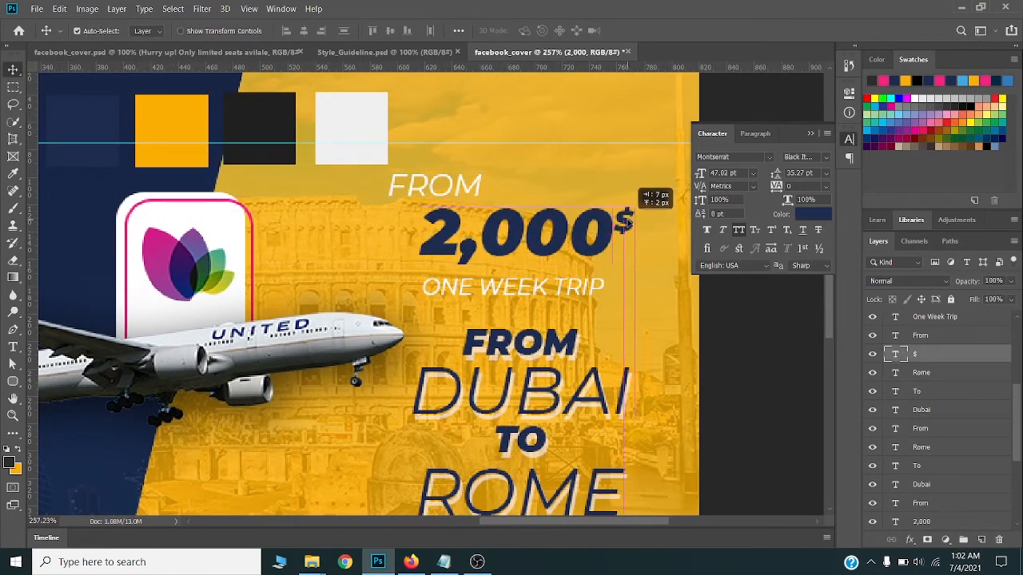
scroll(628, 223, down, 4)
scroll(457, 210, up, 1)
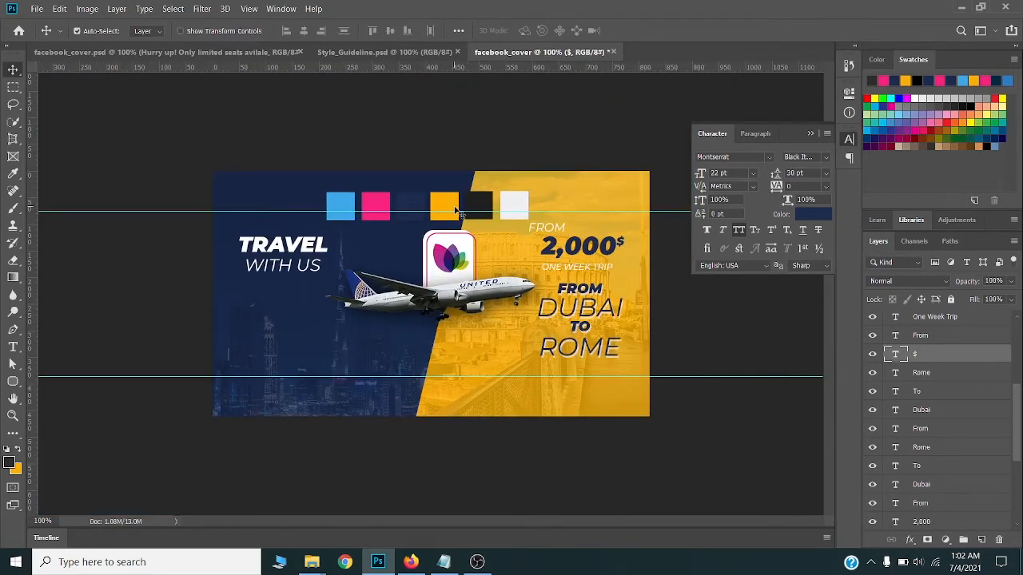
Step: Save the document as the Photoshop file facebook_cover_2 in the Facebook_cover folder under Tutorials
key(ctrl+s)
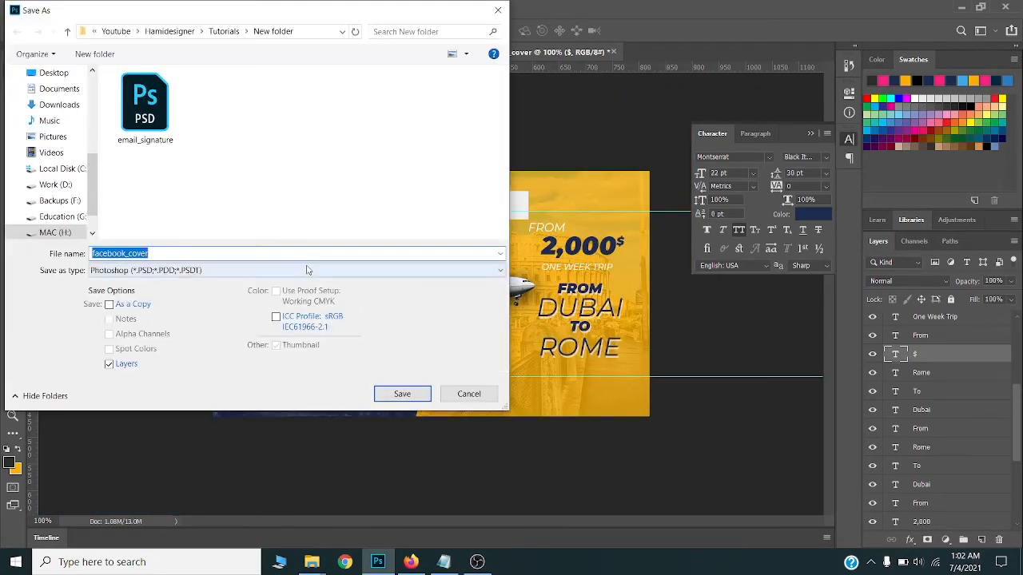
click(224, 28)
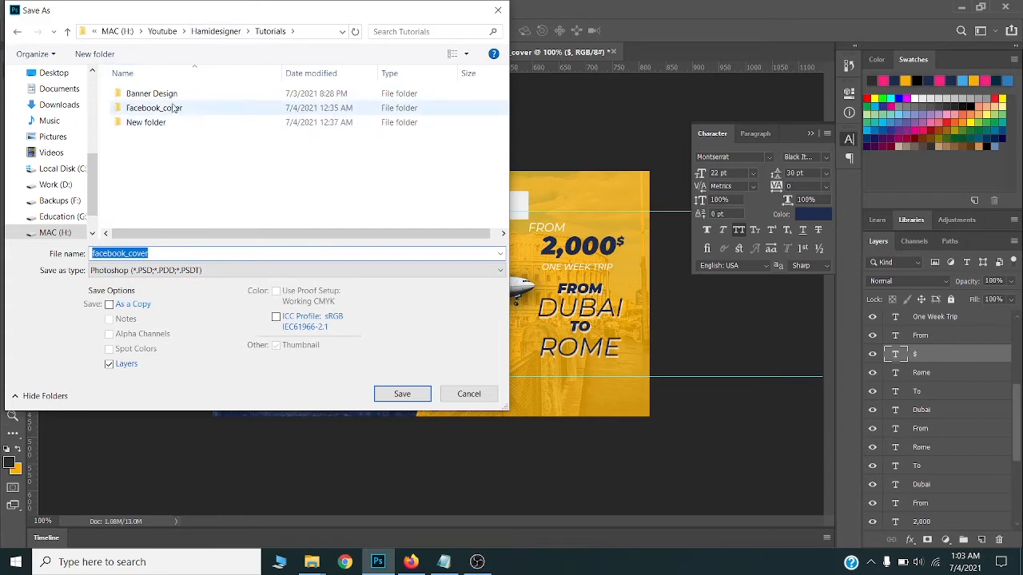
double_click(184, 105)
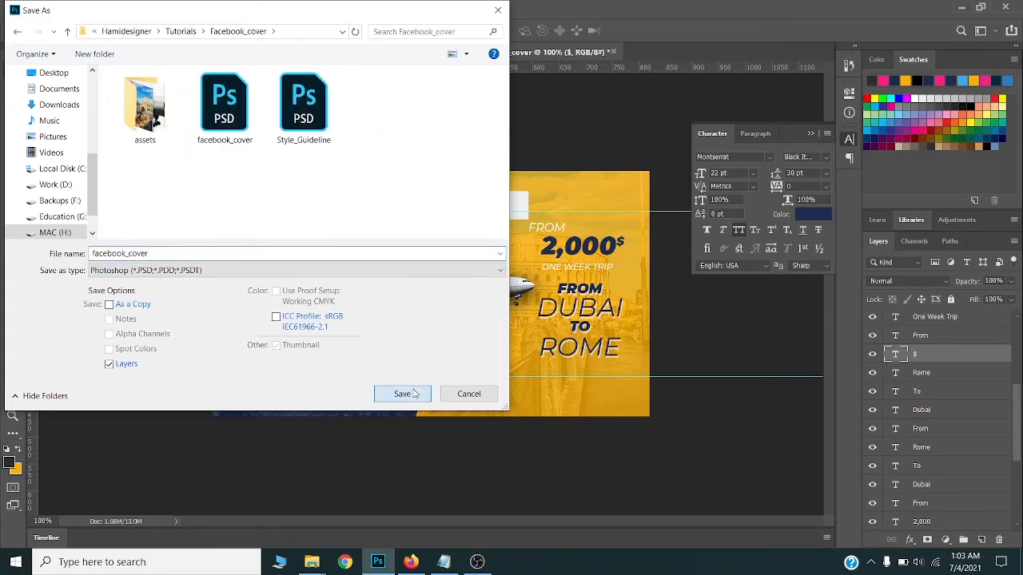
click(185, 254)
key(Return)
key(Return)
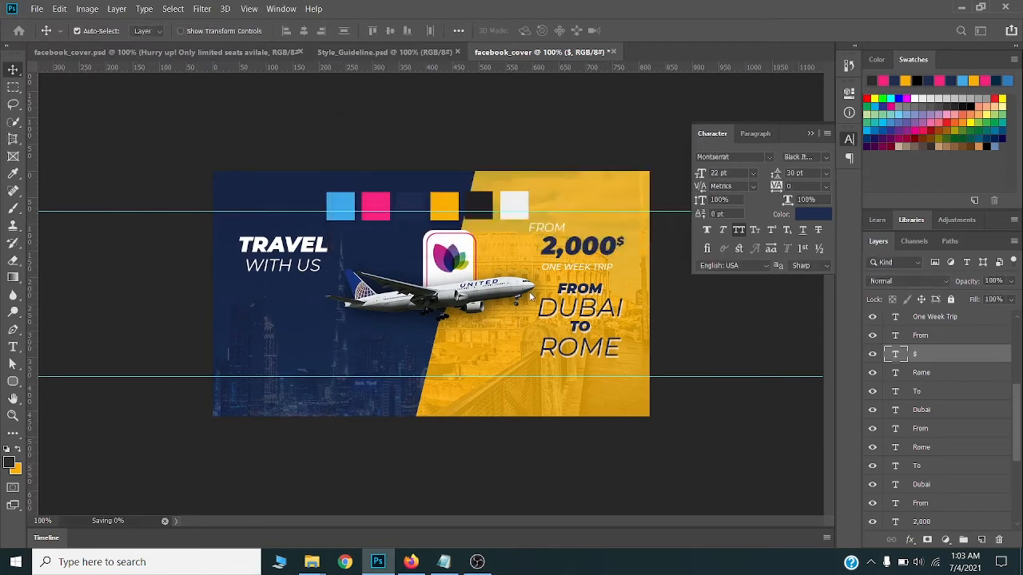
Step: Draw a rounded rectangle about 219 × 54 px with a 150 px radius below the airplane, across the navy and amber boundary
scroll(531, 296, up, 1)
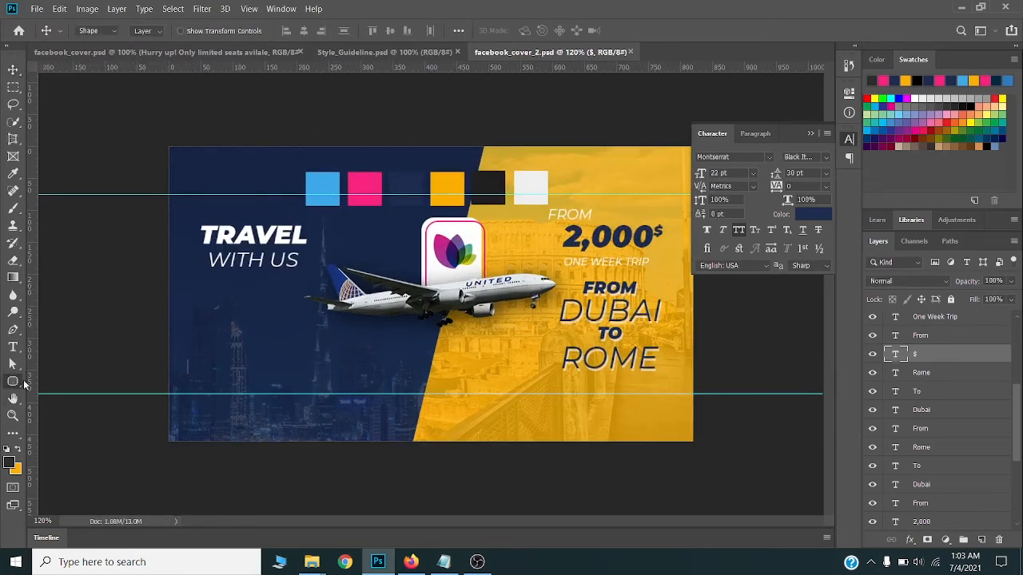
click(24, 385)
click(72, 397)
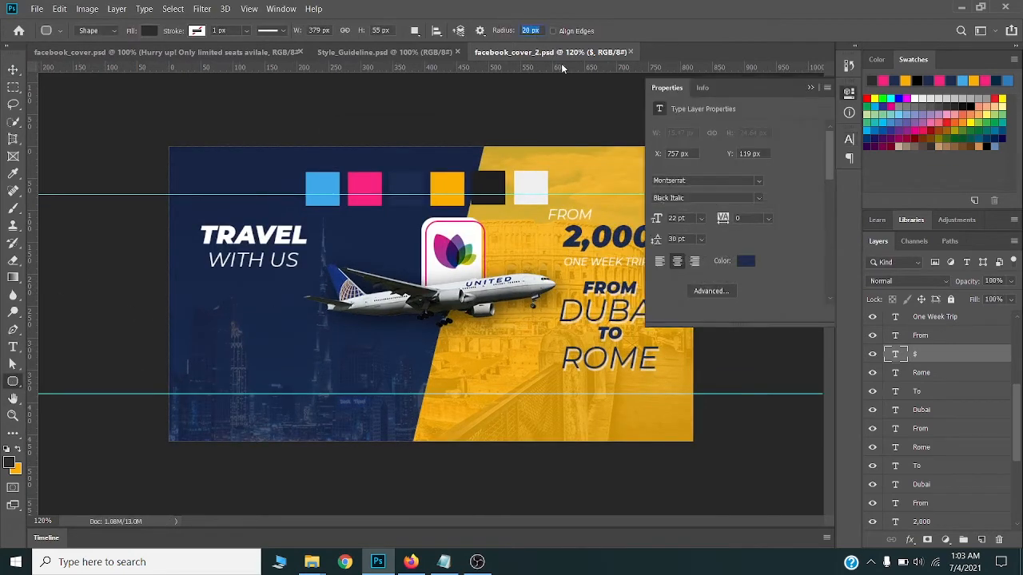
key(Return)
drag(365, 350, 504, 385)
key(ctrl+0)
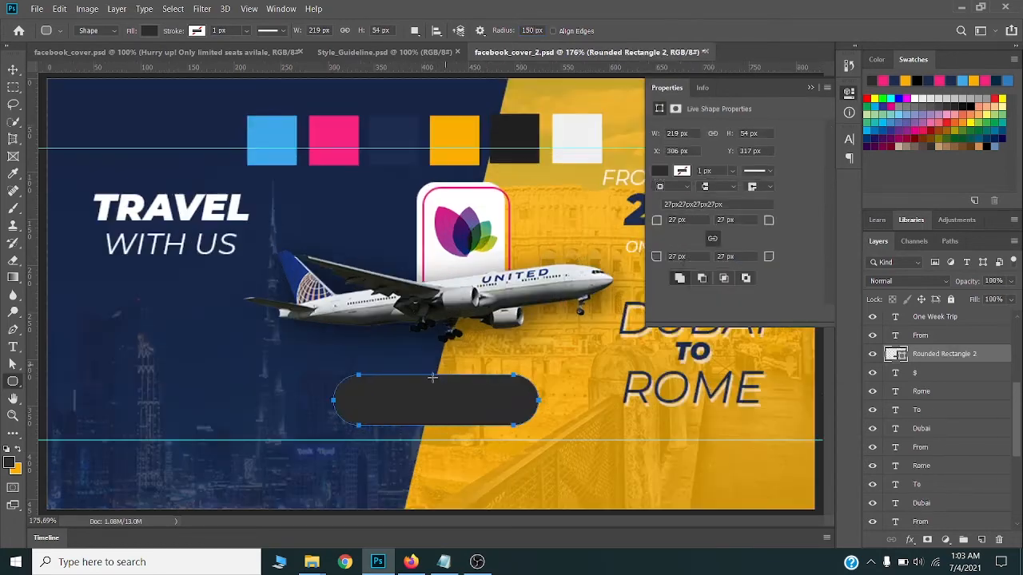
Step: Move the rounded rectangle up about 11 px and fill it with pink sampled from the pink brand colour square
key(v)
drag(423, 400, 423, 388)
scroll(423, 388, down, 6)
scroll(264, 348, up, 3)
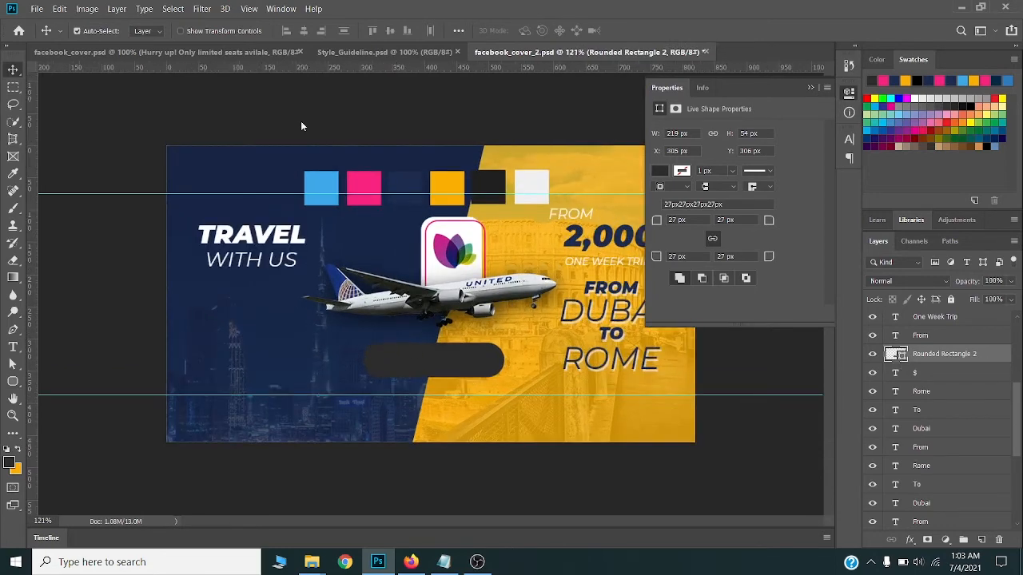
click(366, 183)
click(970, 164)
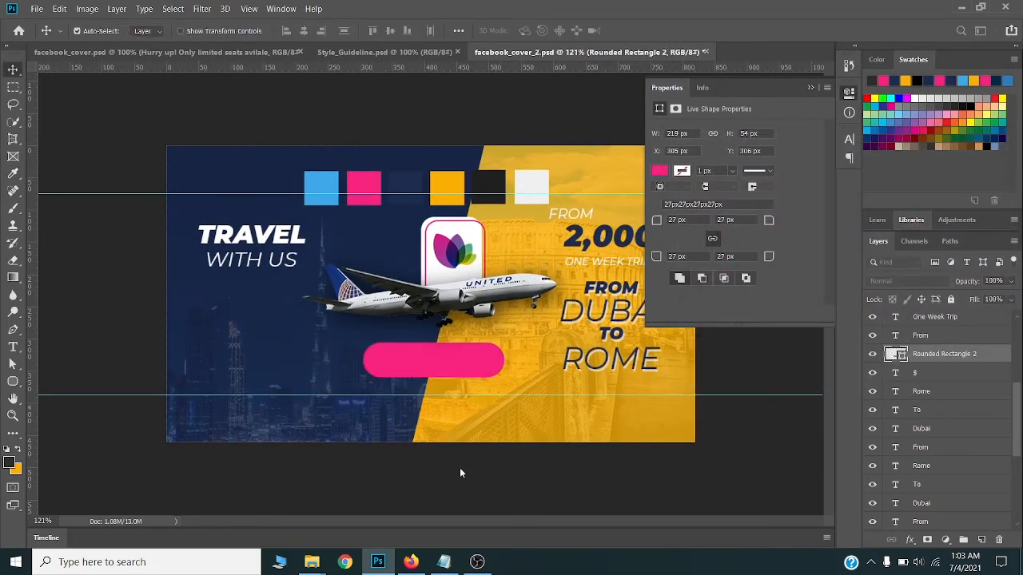
Step: Draw a 66 px circle over the pink rounded rectangle's left end and shift it about 8 px to the right
scroll(479, 382, up, 3)
scroll(423, 388, down, 1)
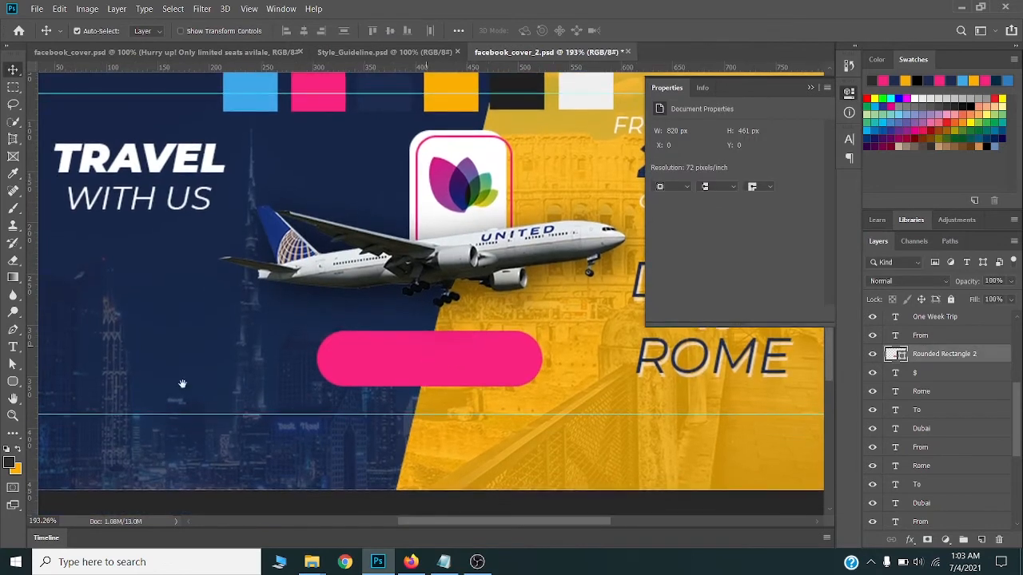
right_click(16, 382)
click(80, 392)
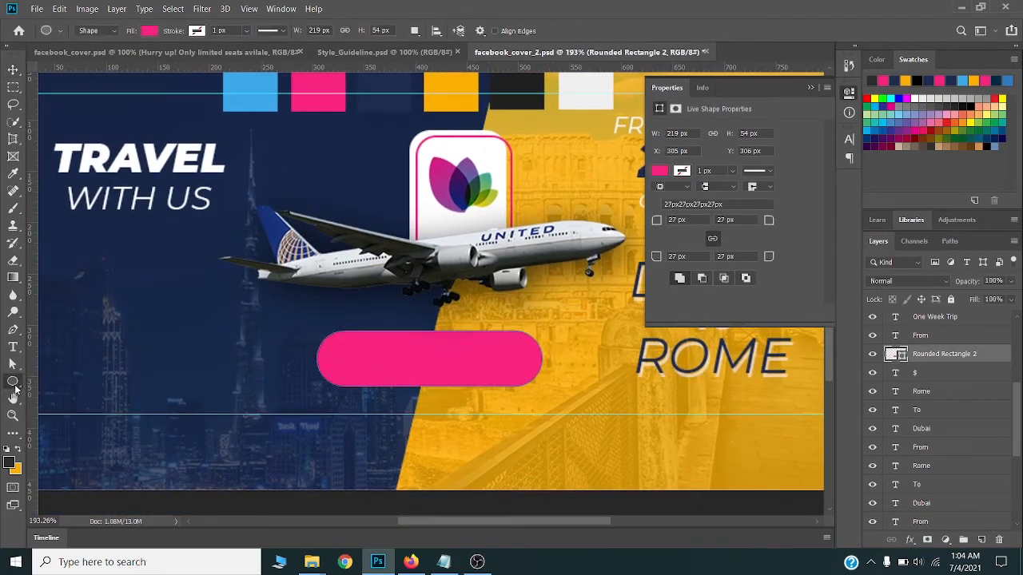
drag(319, 361, 350, 412)
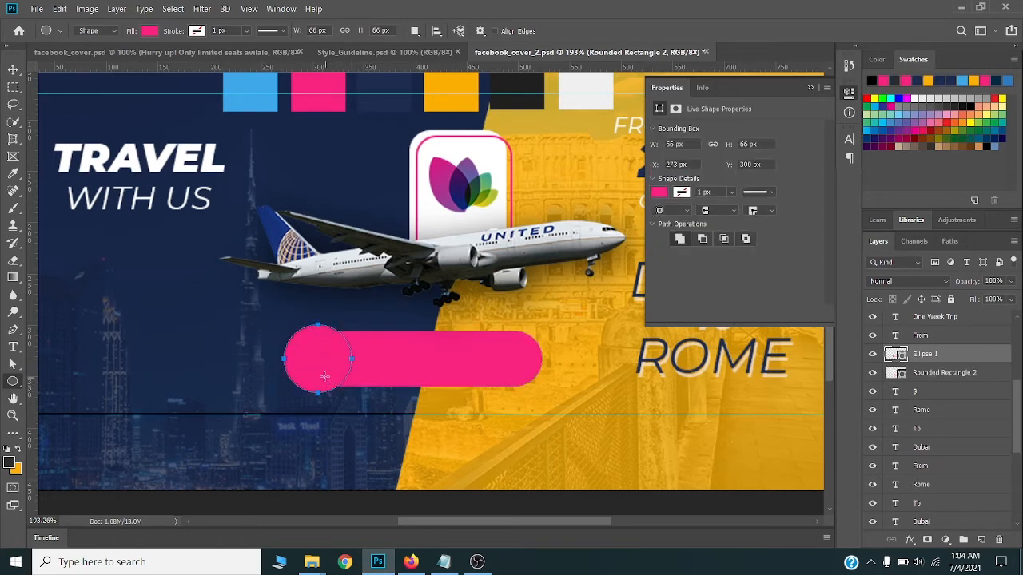
key(v)
drag(317, 359, 326, 359)
Step: Subtract the circle from the pink rounded rectangle to cut a concave notch into its left end
shift+click(376, 345)
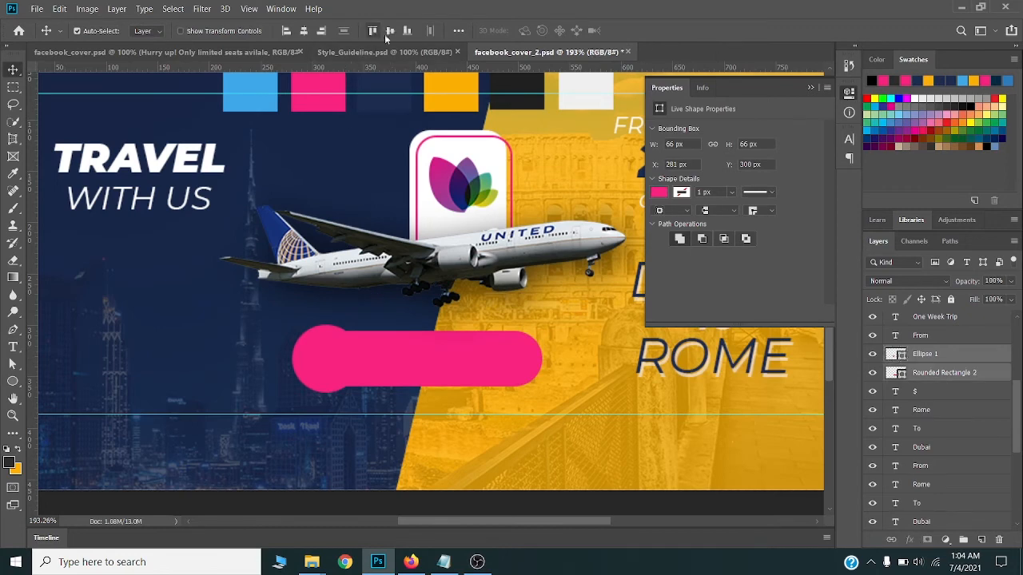
click(117, 8)
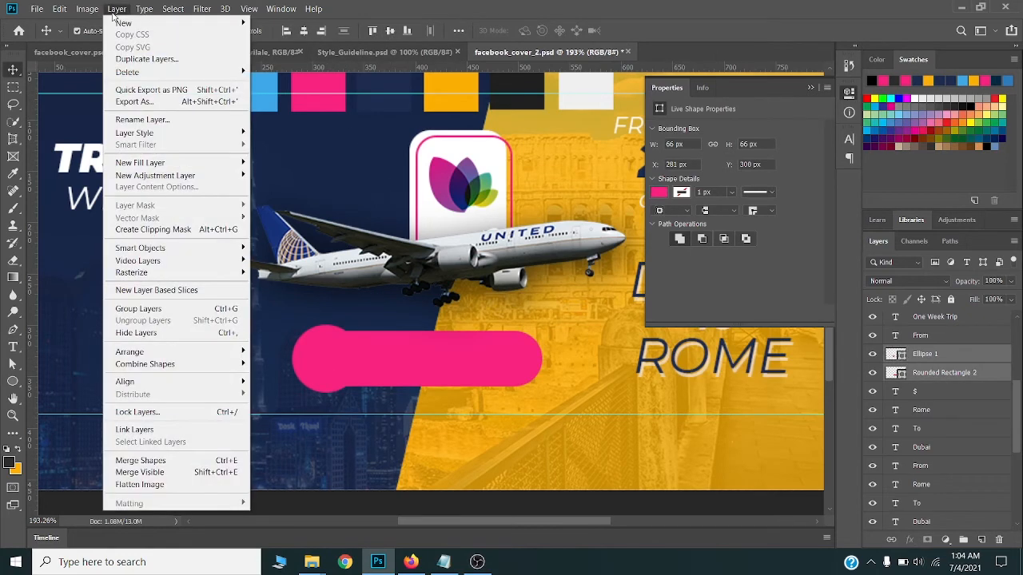
mouse_move(160, 365)
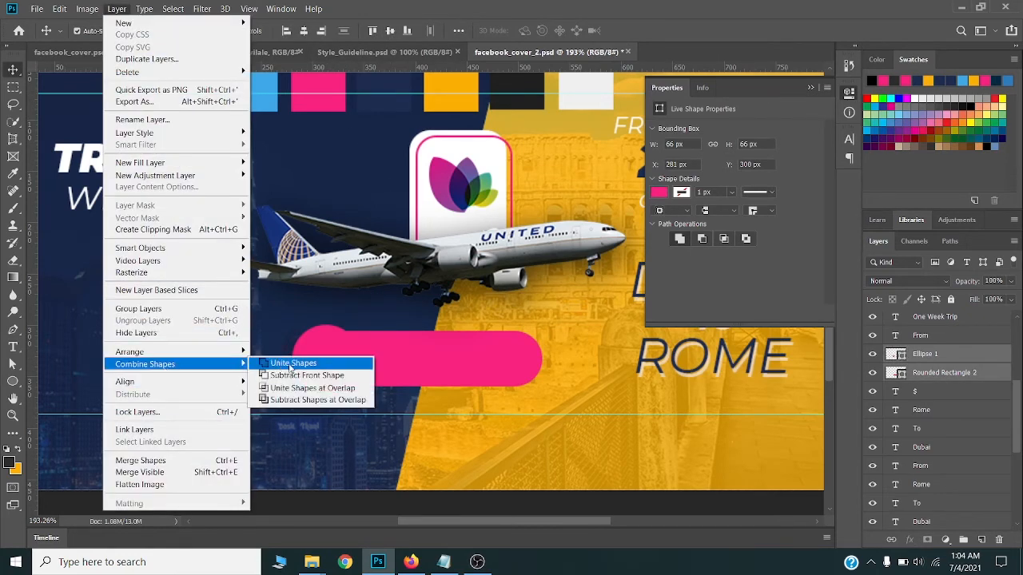
click(295, 376)
scroll(406, 358, down, 2)
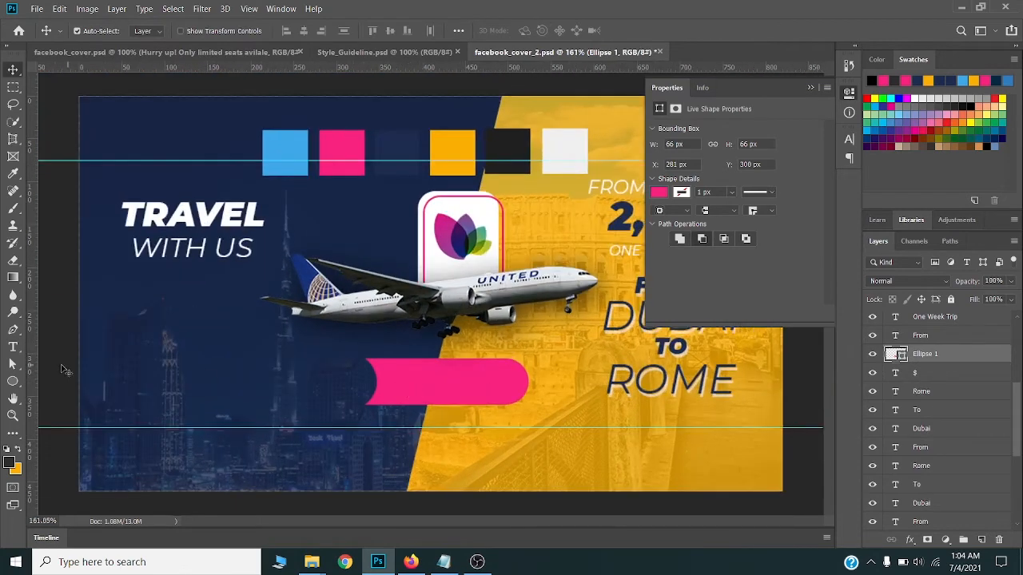
Step: Draw a second circle about 52 px wide and place it beside the notch of the pink button
click(13, 382)
scroll(374, 350, up, 2)
drag(334, 392, 357, 423)
key(v)
scroll(334, 386, up, 3)
drag(331, 384, 338, 391)
scroll(311, 375, down, 2)
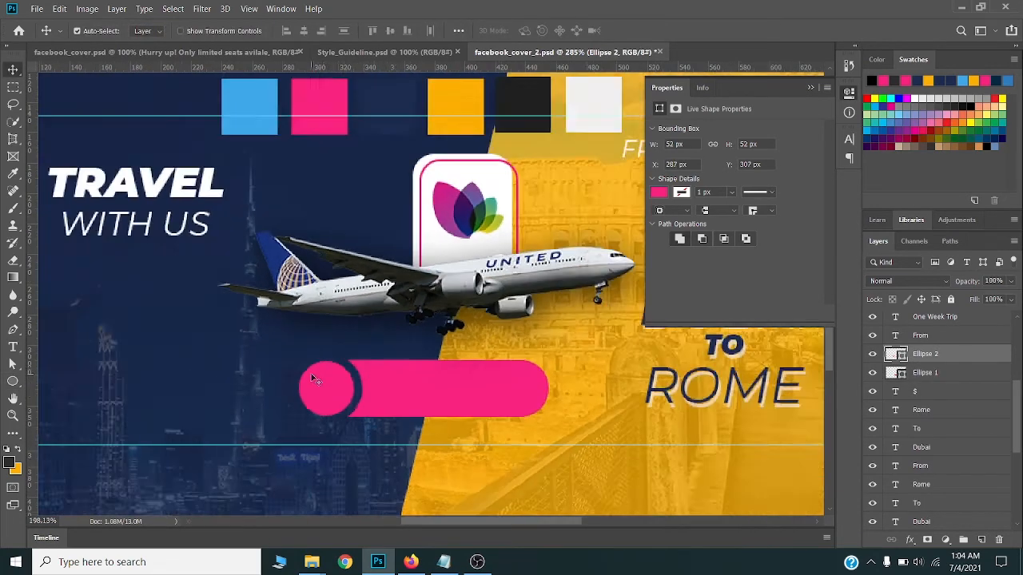
scroll(315, 380, down, 2)
Step: Fill the new circle beside the button with blue sampled from the light blue brand colour square
double_click(897, 354)
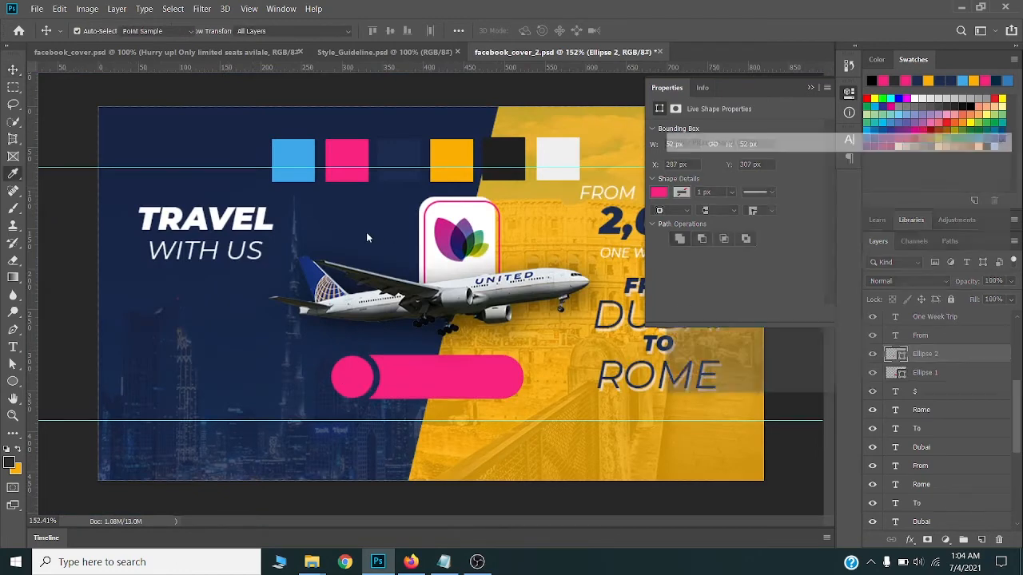
click(282, 145)
click(965, 168)
key(v)
scroll(256, 327, down, 2)
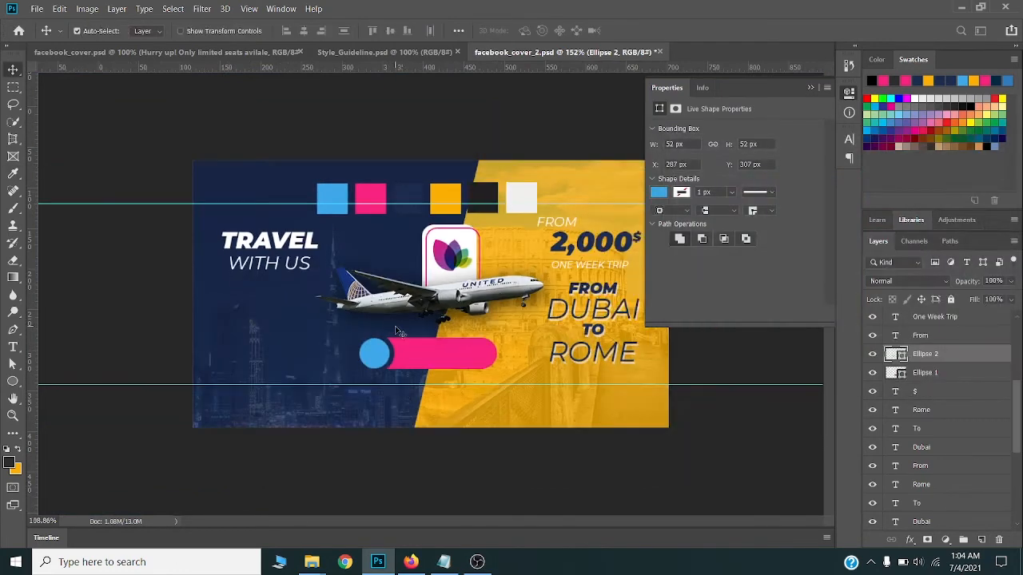
Step: Scale the blue circle up to about 59 px and centre it vertically beside the pink button's notch
scroll(342, 404, up, 4)
key(ctrl+t)
drag(366, 417, 370, 422)
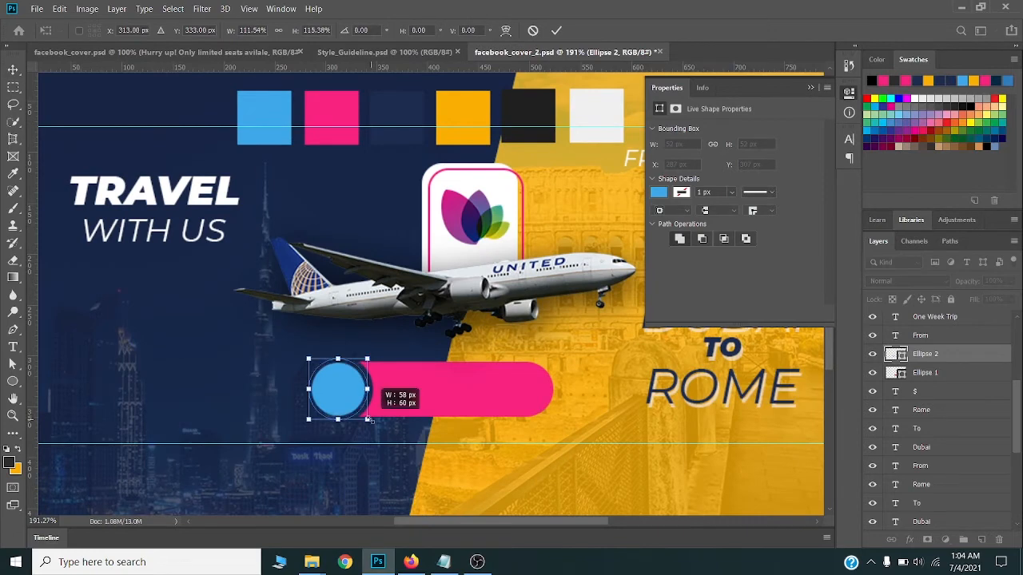
key(Return)
scroll(344, 385, up, 2)
drag(345, 390, 343, 378)
scroll(344, 378, down, 4)
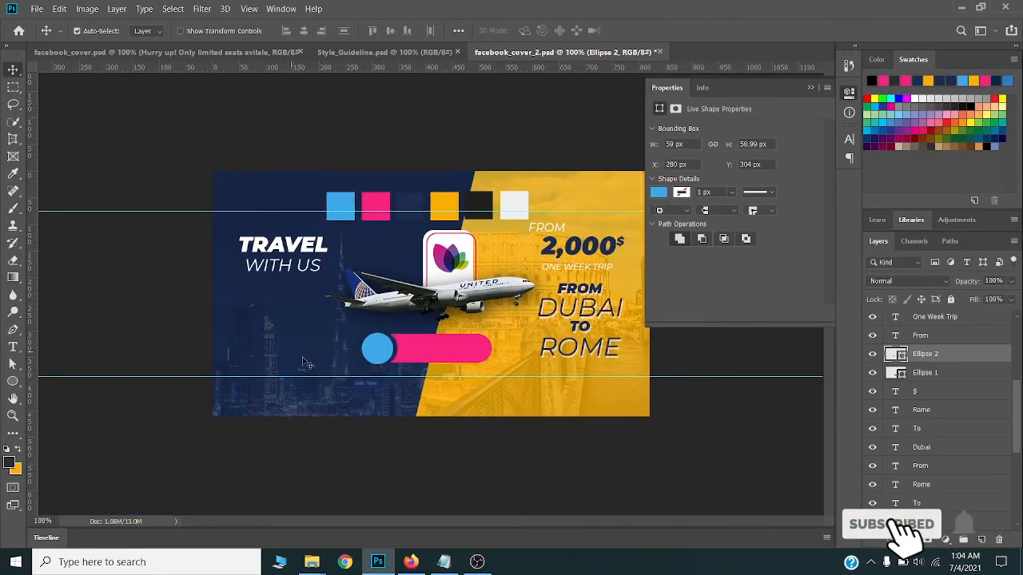
Step: Duplicate the TRAVEL WITH US heading onto the button, change TRAVEL to CALL US TODAY at 13 pt, and move it to the button's upper part
scroll(458, 382, up, 2)
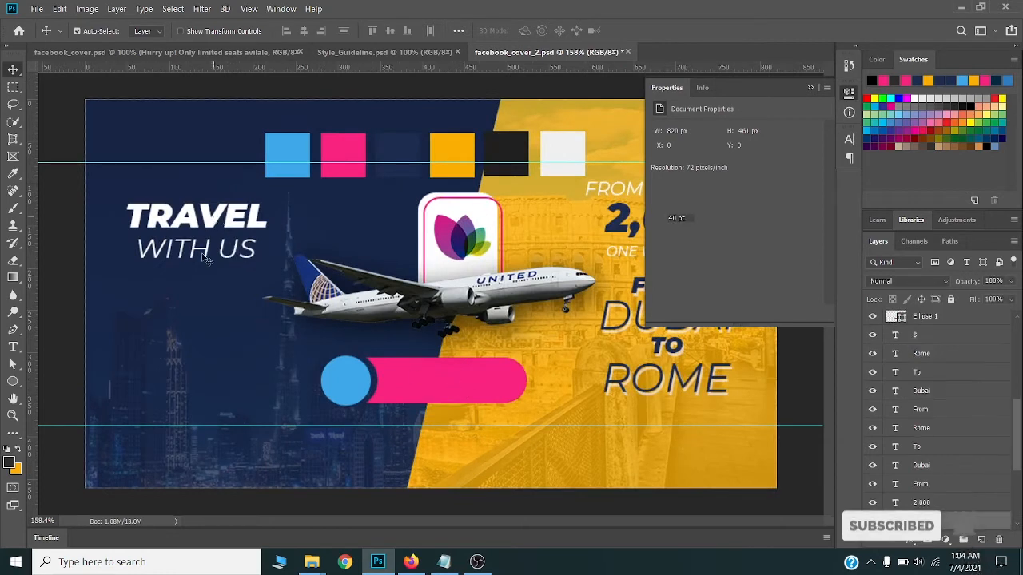
click(224, 237)
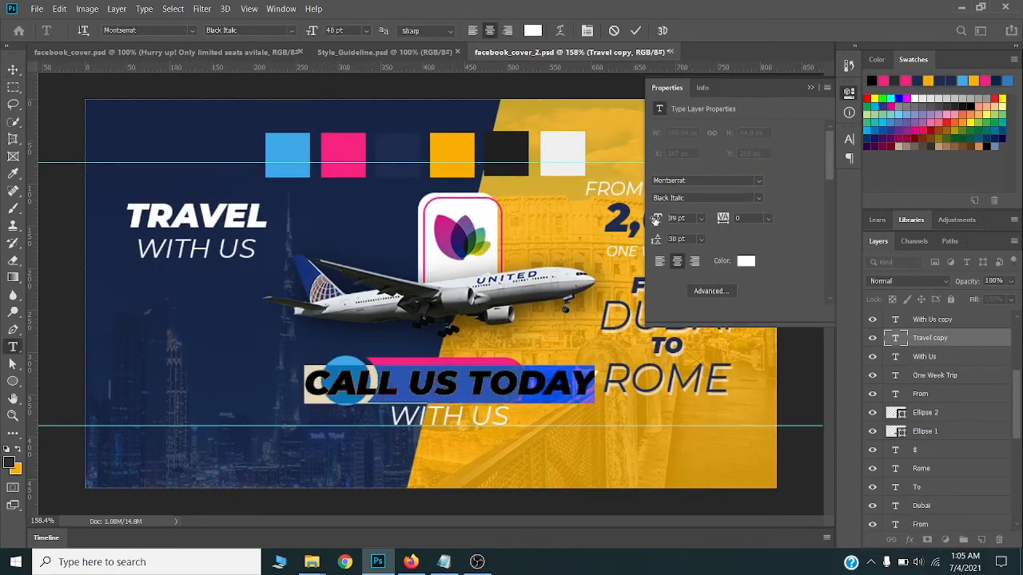
drag(656, 220, 633, 221)
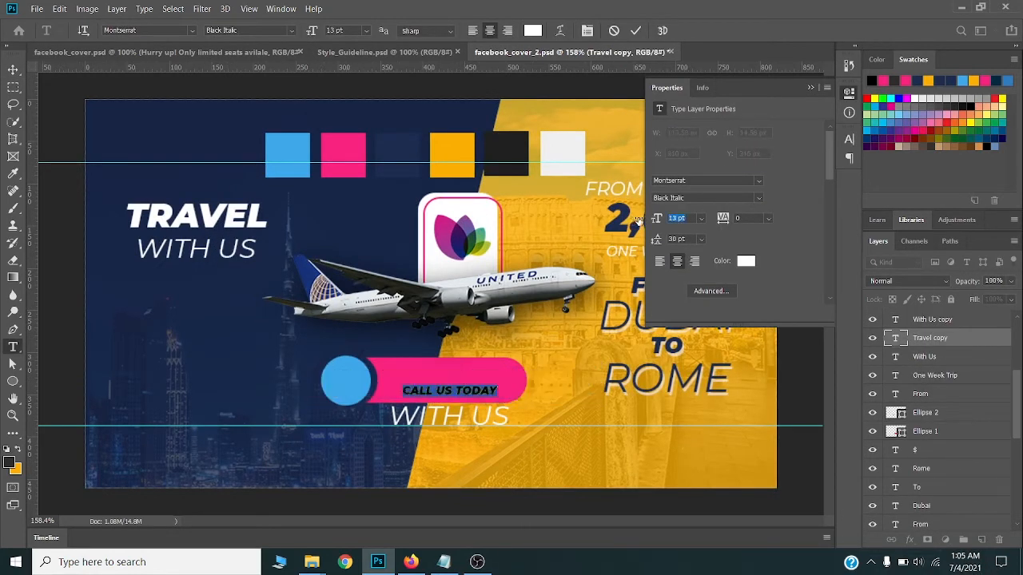
click(12, 71)
scroll(451, 399, up, 1)
mouse_move(427, 411)
mouse_down()
mouse_move(409, 385)
mouse_move(421, 399)
mouse_up()
Step: Duplicate the CALL US TODAY line and replace the copy's text with the contact phone number at 28 pt
key(ctrl+z)
key(alt+t)
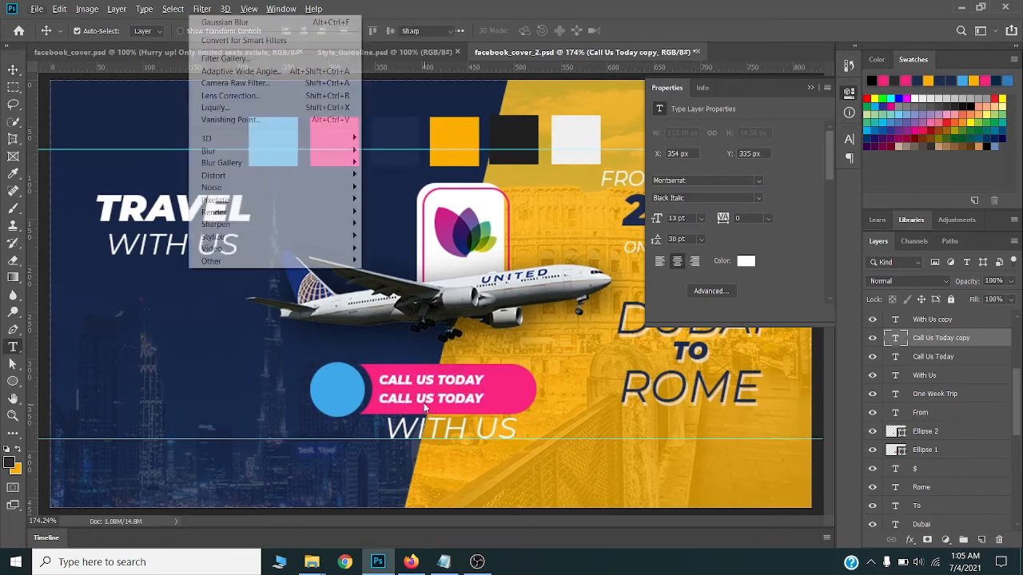
key(Escape)
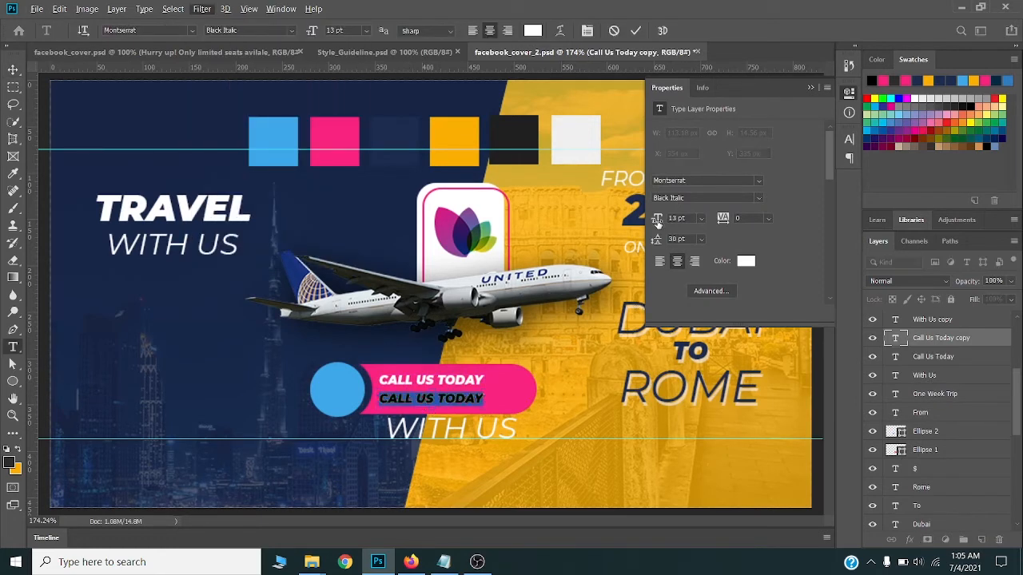
drag(669, 223, 670, 224)
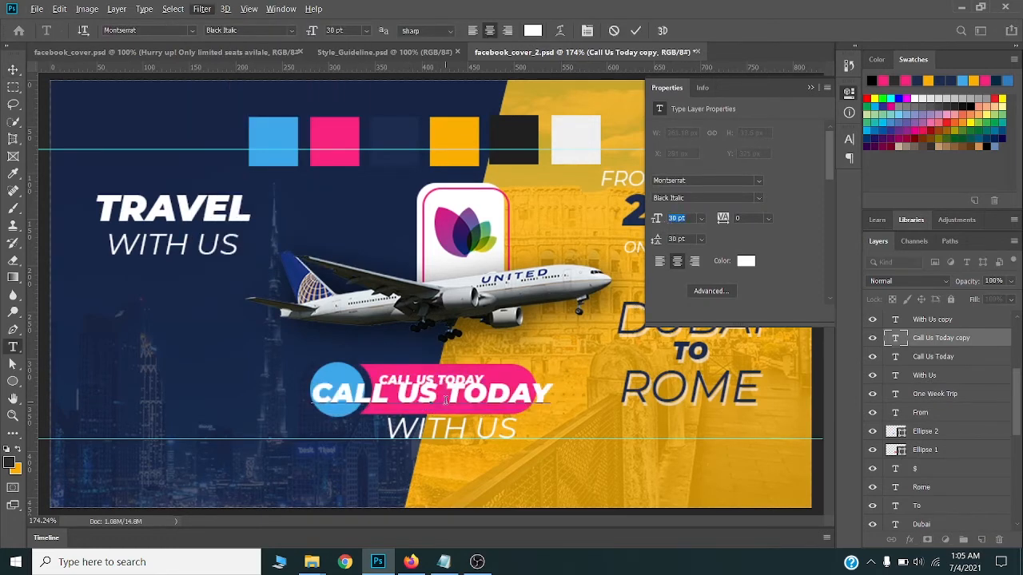
text(123 456 75)
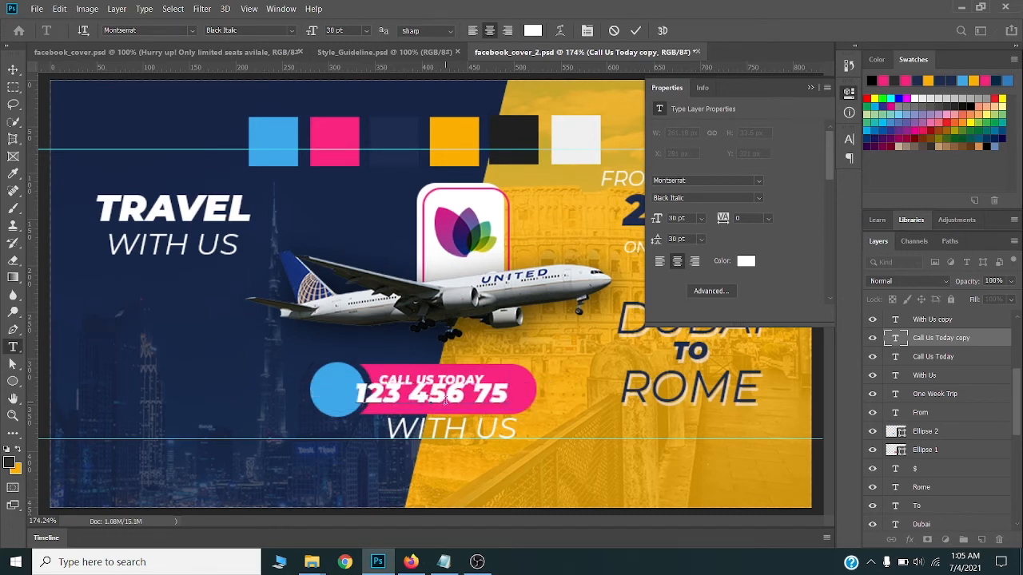
text(8)
key(ctrl+a)
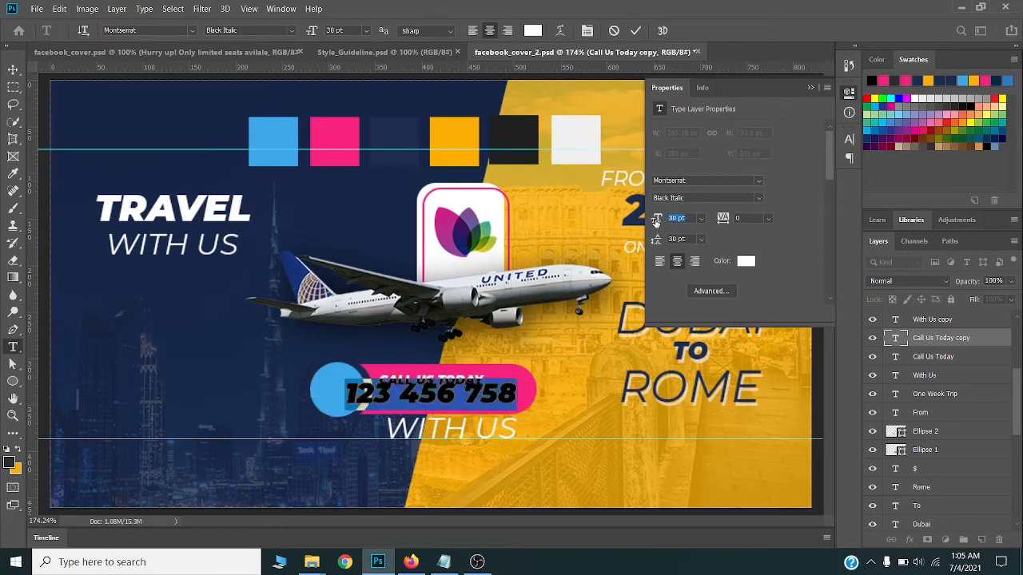
click(14, 70)
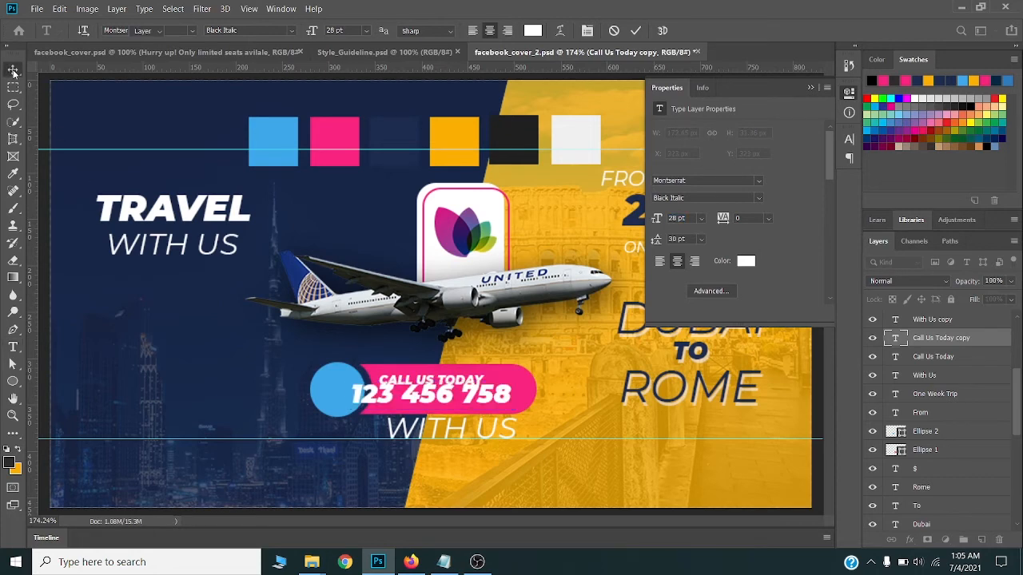
Step: Place the phone number directly below CALL US TODAY inside the button and reduce its size to 24 pt
scroll(393, 338, up, 3)
drag(462, 417, 517, 431)
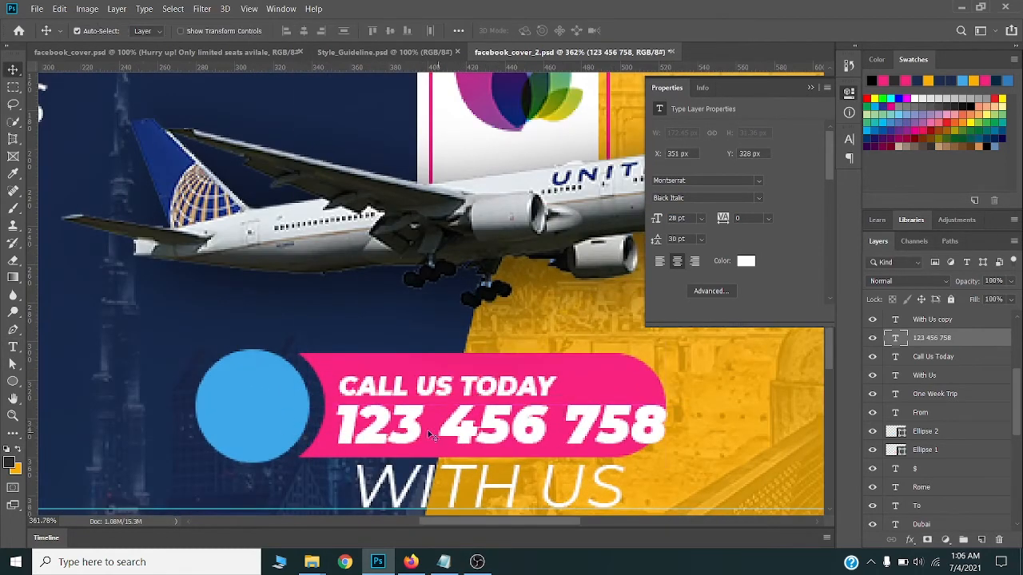
scroll(429, 435, up, 1)
drag(403, 428, 411, 428)
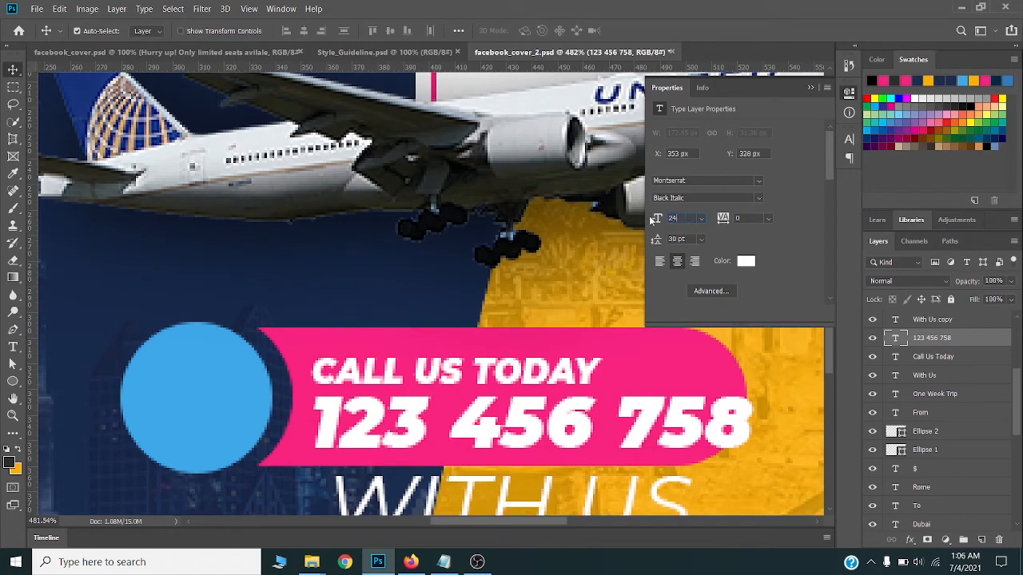
key(Return)
drag(477, 428, 453, 419)
Step: Nudge CALL US TODAY slightly up and set its font style to Medium Italic
click(426, 373)
drag(428, 376, 427, 373)
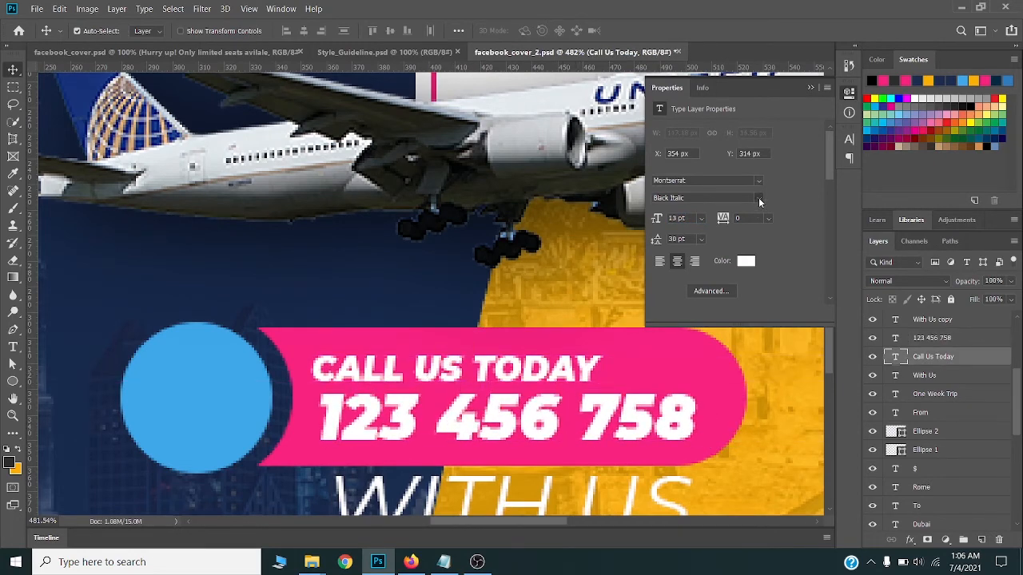
click(759, 202)
click(675, 379)
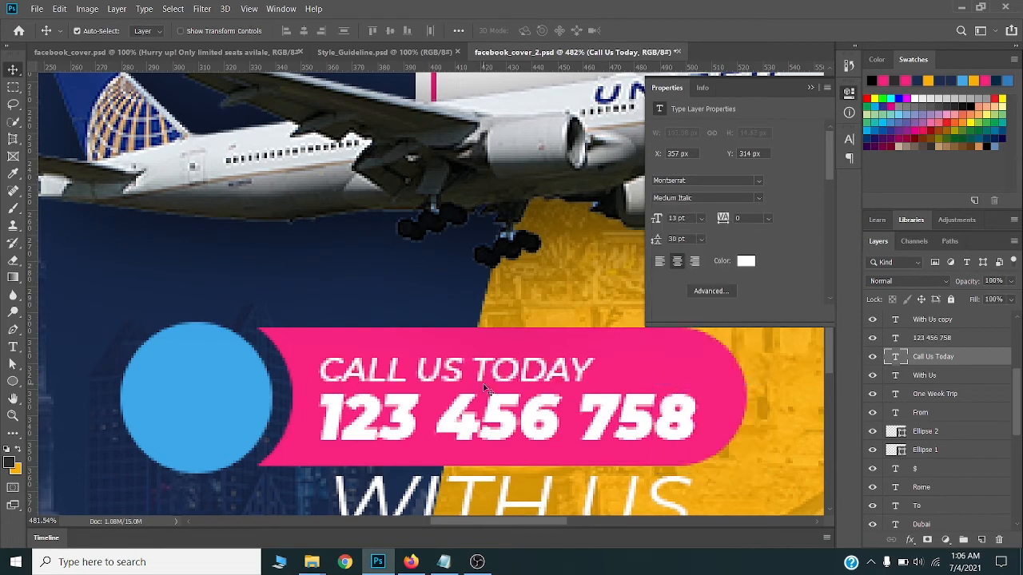
Step: Duplicate both button text lines and offset the copies slightly down and to the right as a shadow
shift+click(460, 428)
mouse_move(454, 376)
mouse_down()
mouse_move(433, 368)
mouse_move(442, 371)
mouse_up()
scroll(407, 344, down, 4)
scroll(468, 377, up, 6)
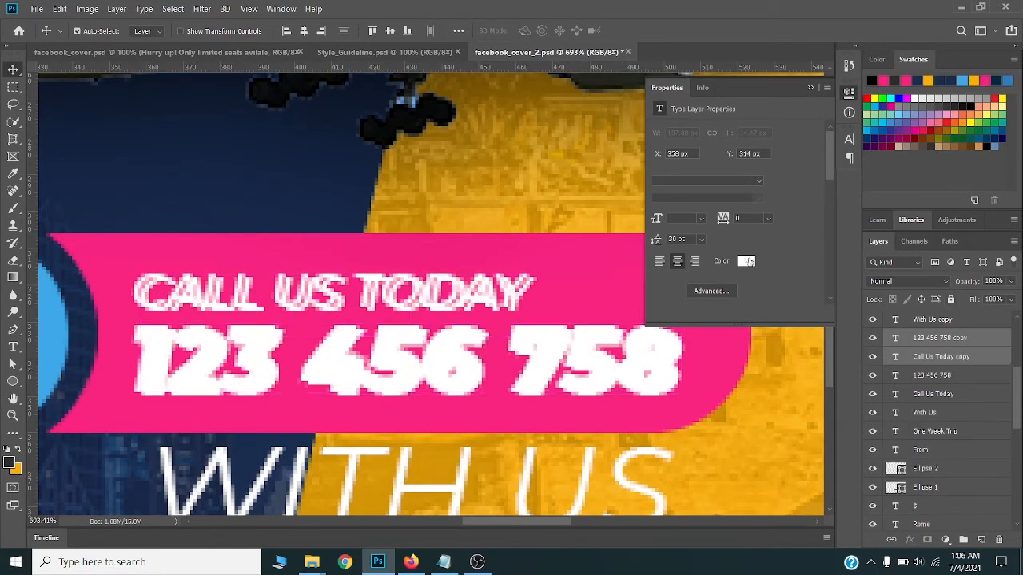
Step: Colour the duplicated button text lines dark pink #c5085a, a darker shade of the sampled button pink
click(745, 261)
click(596, 274)
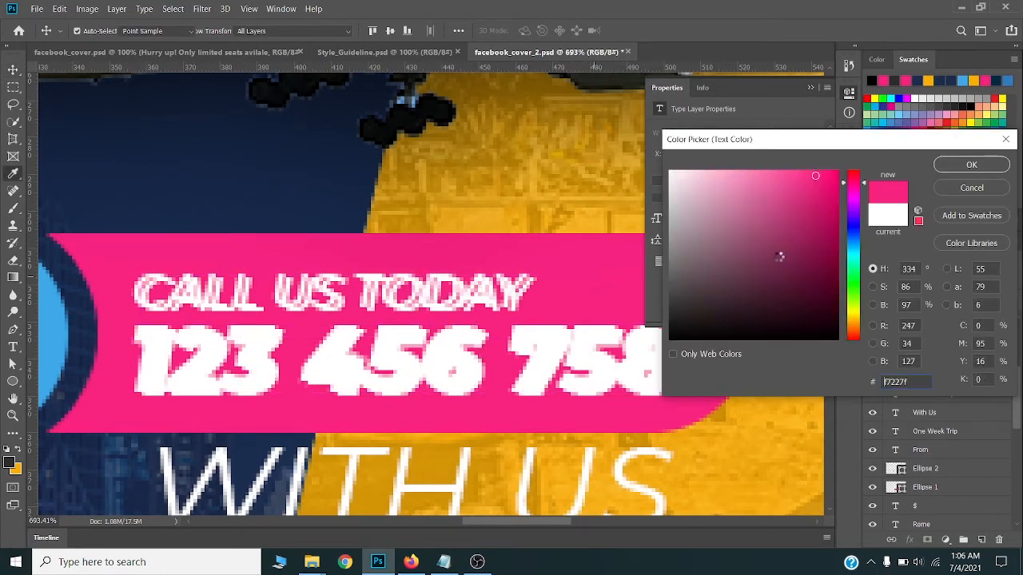
click(830, 206)
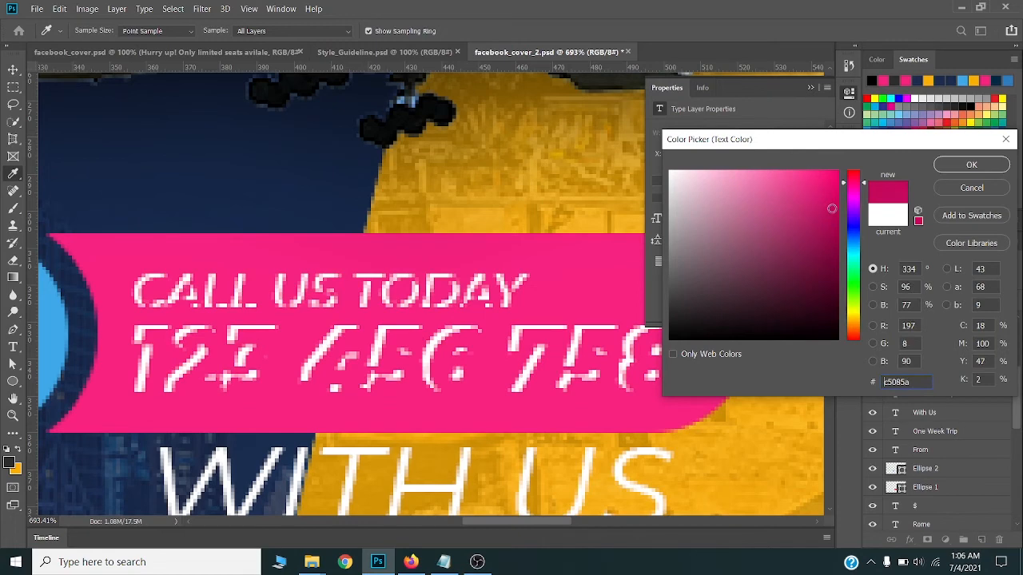
click(954, 165)
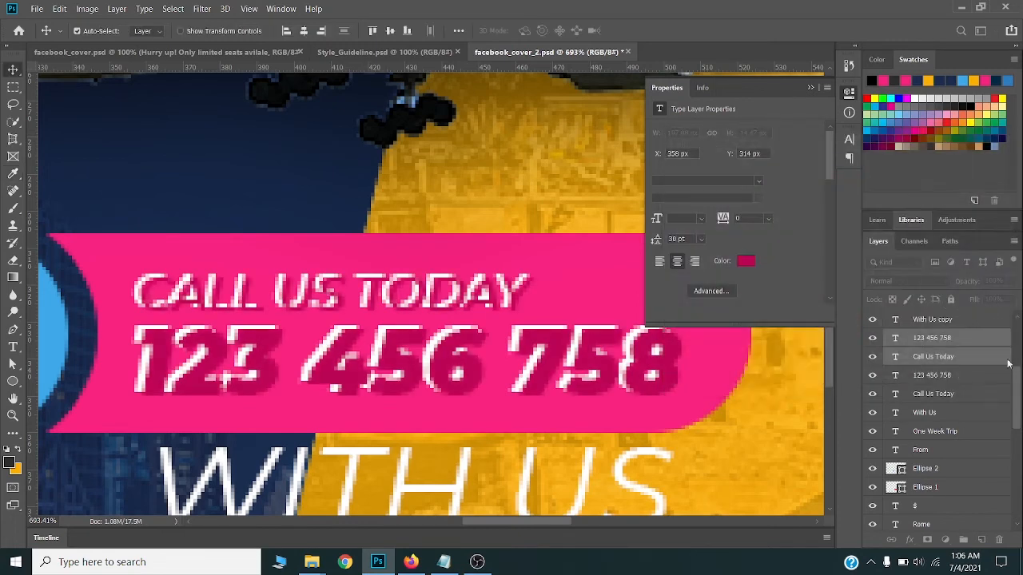
Step: Move the dark pink text copies beneath the white CALL US TODAY and phone number layers
drag(950, 359, 946, 400)
scroll(428, 339, down, 3)
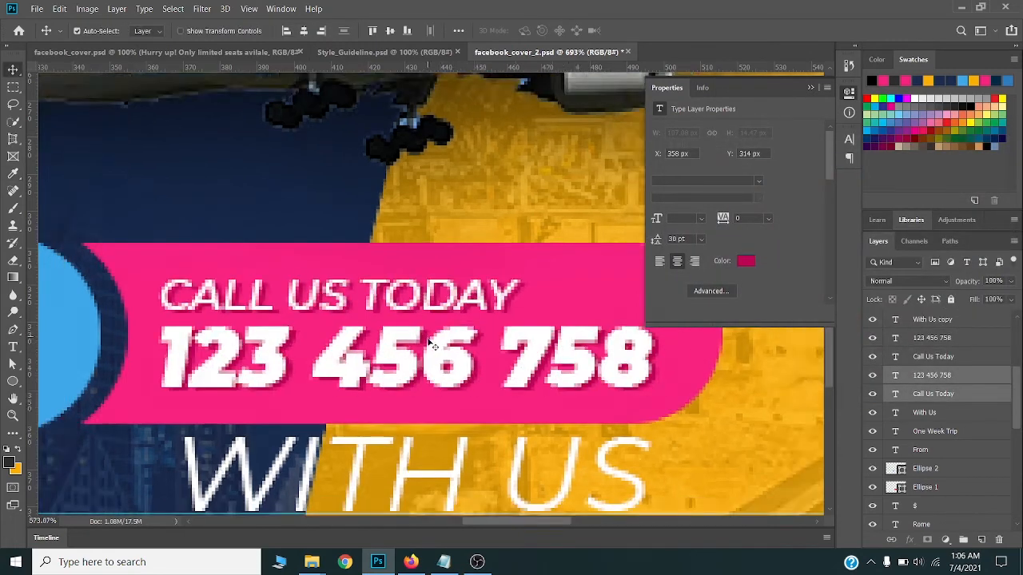
scroll(435, 340, down, 3)
scroll(435, 339, up, 5)
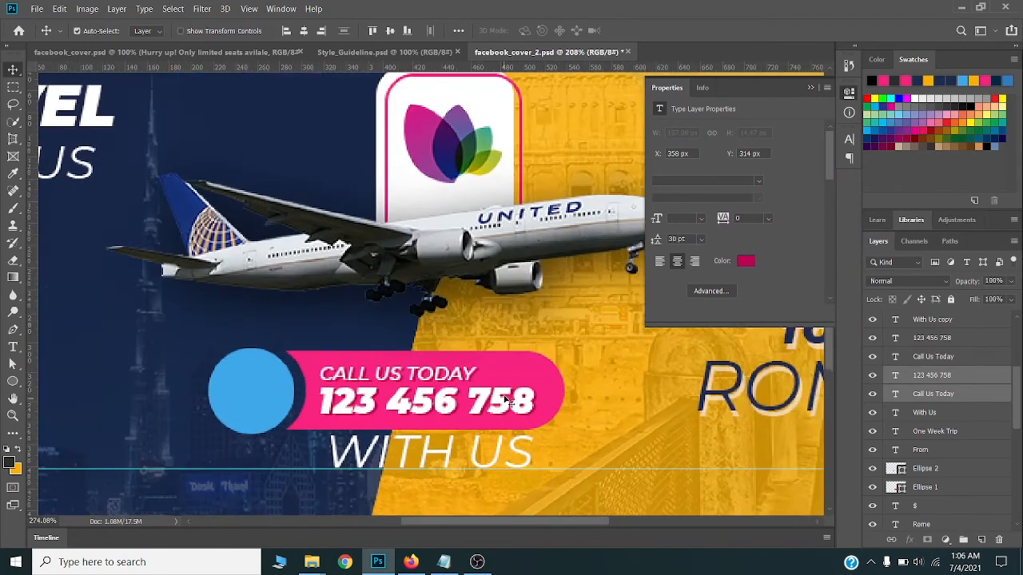
Step: Delete the leftover WITH US copy below the pink button
click(515, 378)
scroll(494, 381, down, 2)
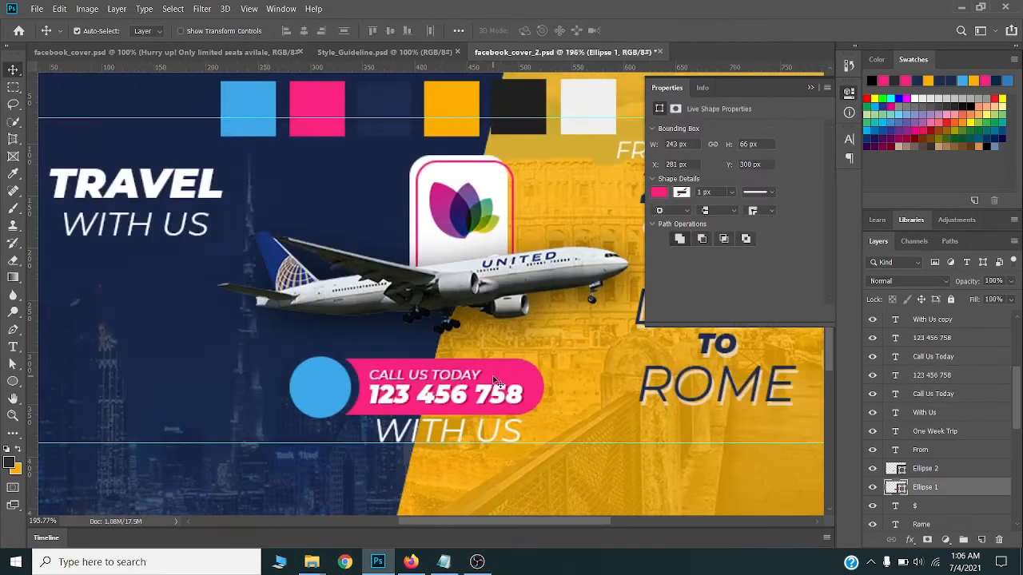
click(484, 436)
key(Delete)
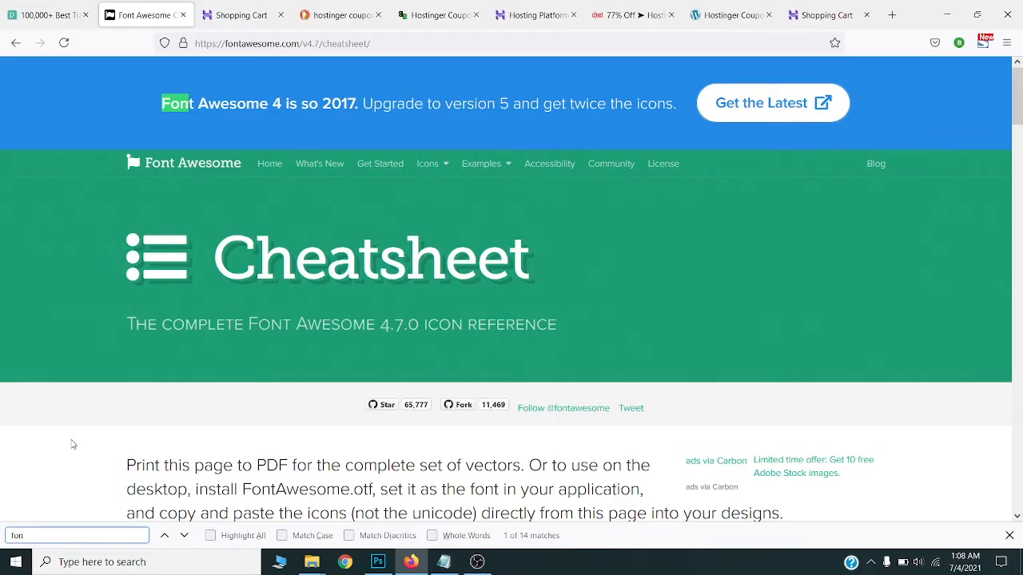
Step: In the browser, search the Font Awesome 4.7.0 cheatsheet for "phone" and advance to the fa-phone icon
click(8, 529)
text(phone)
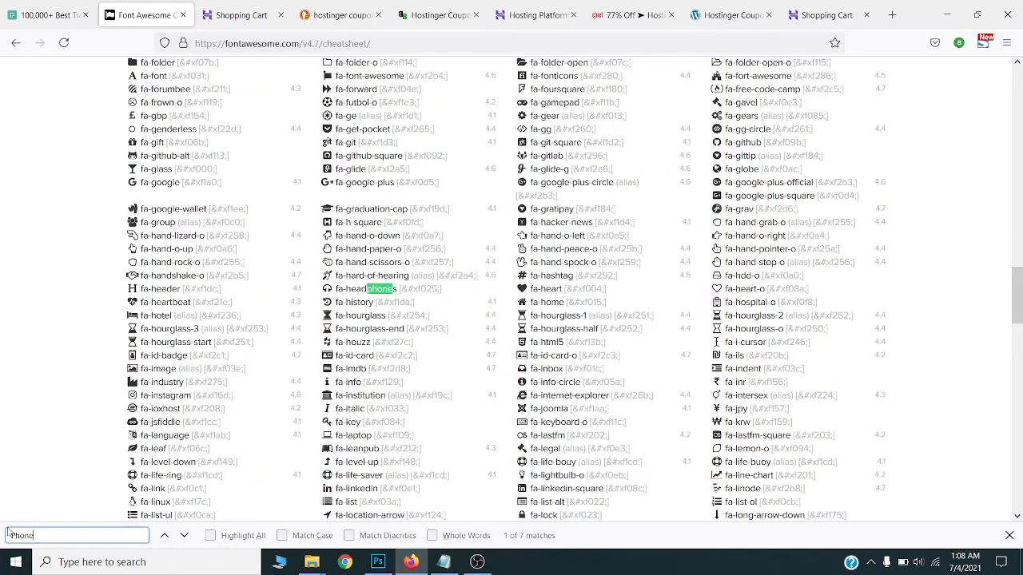
click(184, 536)
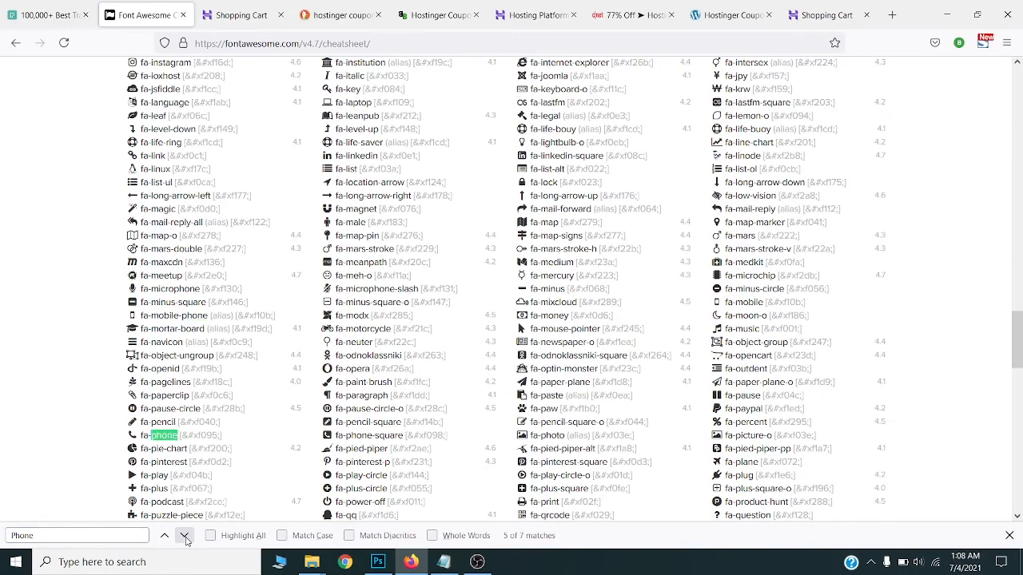
Step: Switch to Photoshop, paste the copied phone glyph as text on the blue circle and set its font to FontAwesome Regular
click(380, 562)
scroll(331, 397, up, 3)
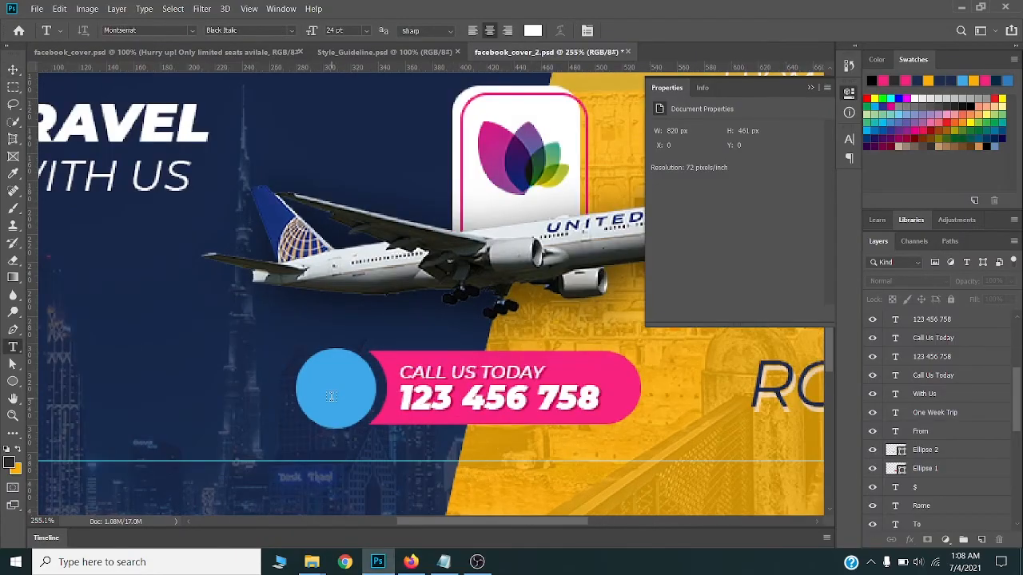
click(331, 397)
key(ctrl+v)
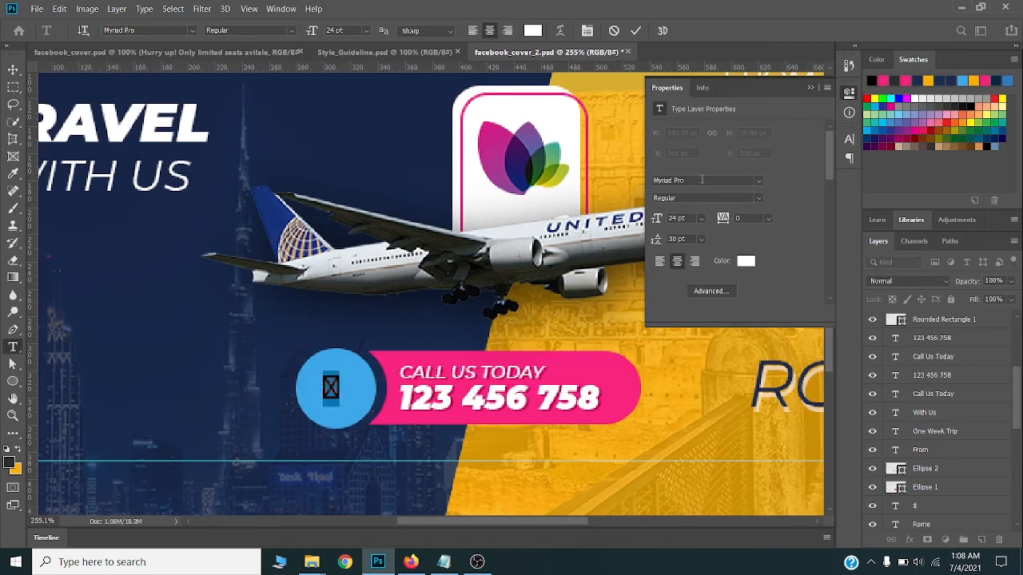
click(702, 180)
text(fon)
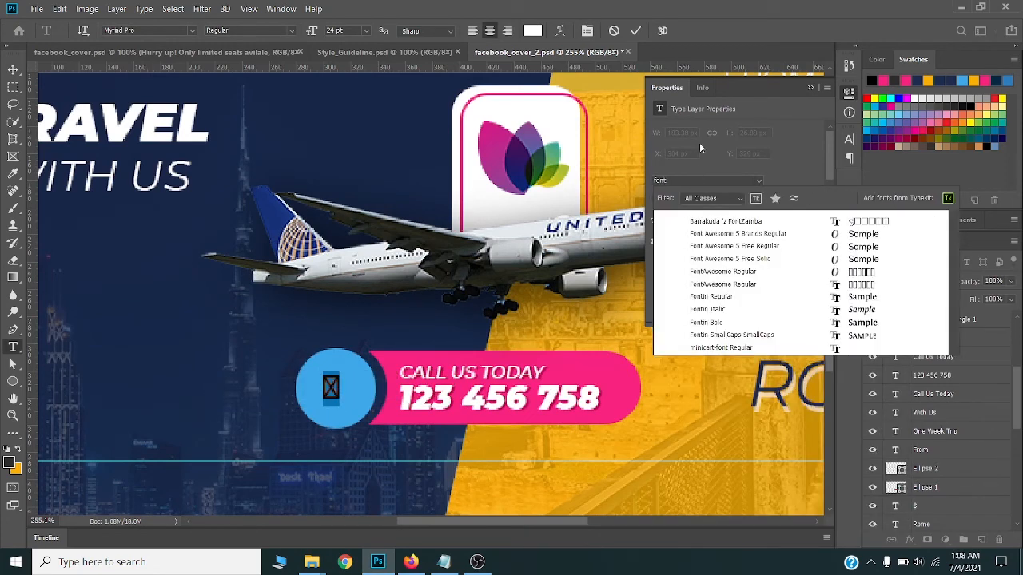
text(t)
click(740, 271)
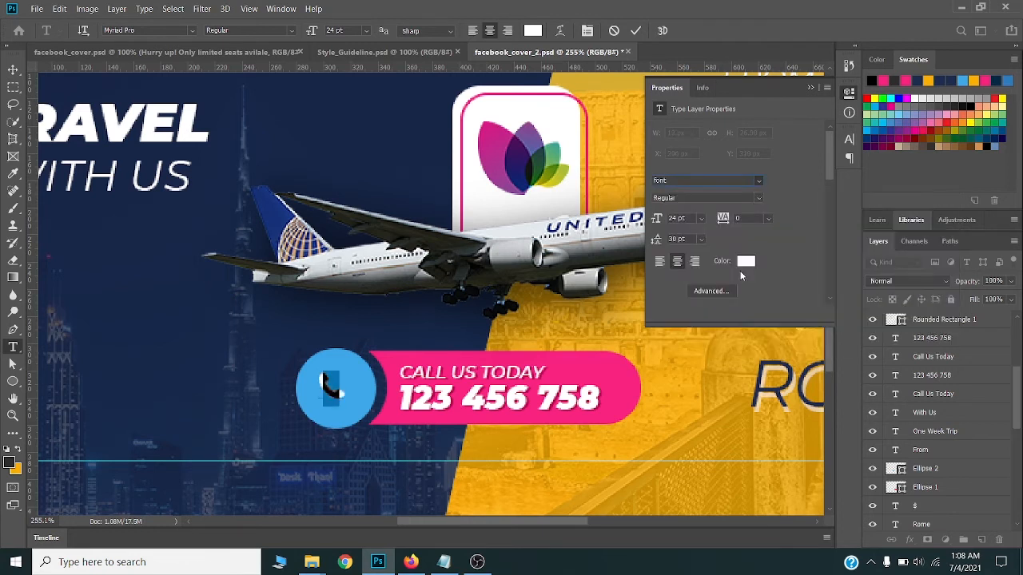
Step: Enlarge the phone icon to 40 pt and centre it inside the blue circle
key(shift+Up)
key(shift+Up)
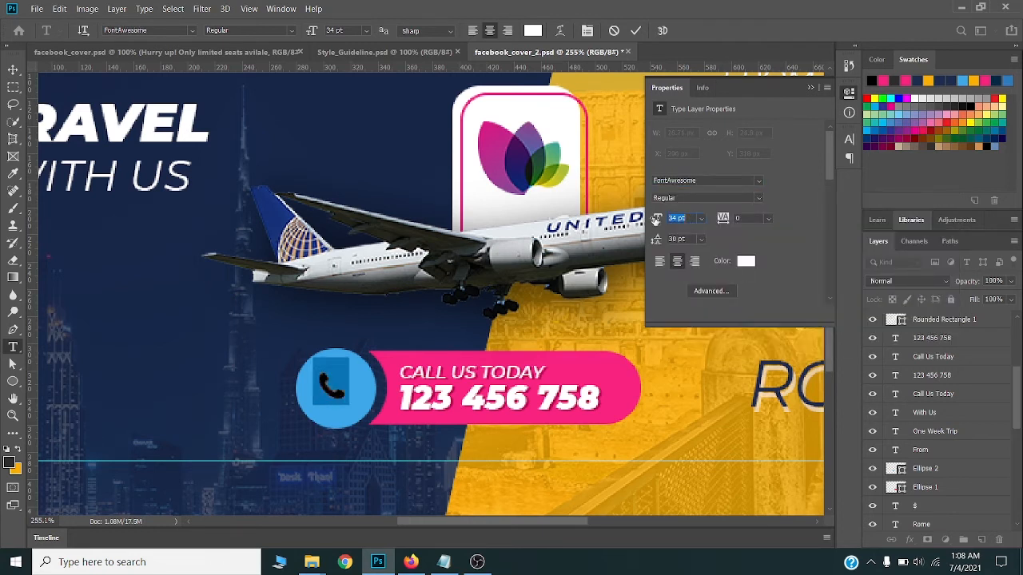
click(12, 70)
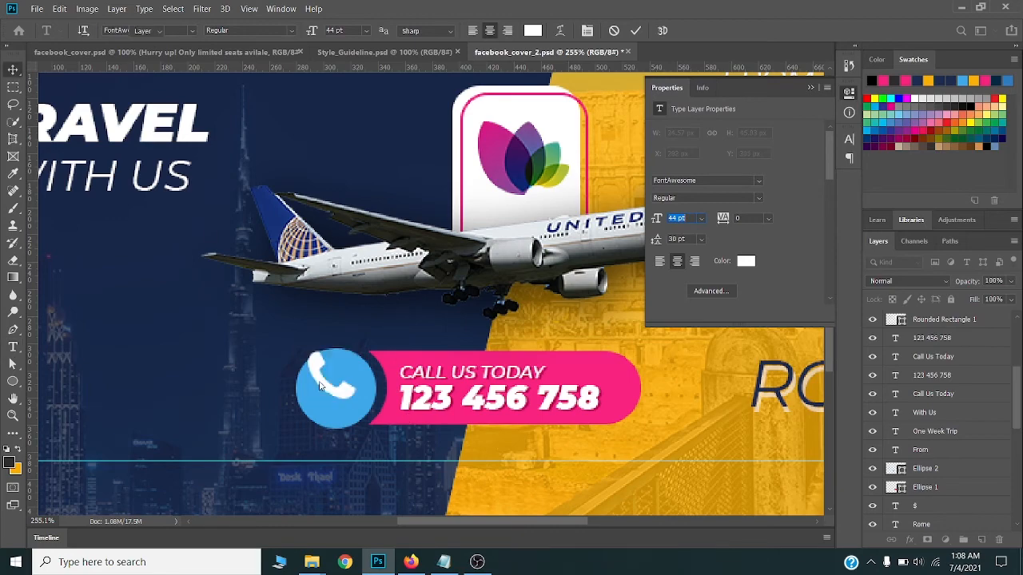
scroll(336, 398, up, 2)
drag(336, 399, 392, 388)
scroll(349, 429, up, 2)
scroll(375, 395, down, 3)
scroll(375, 395, up, 2)
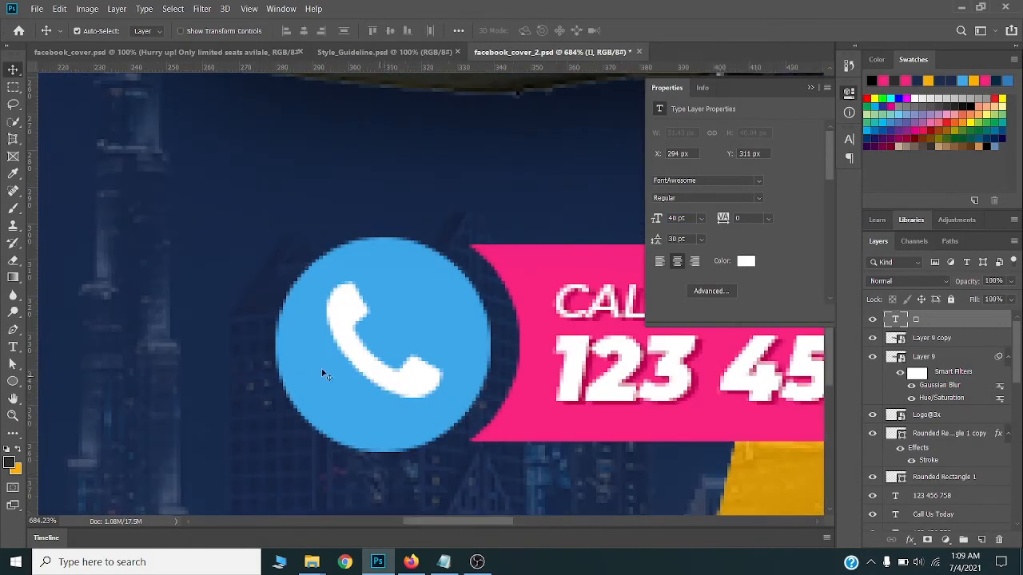
Step: Add a Normal navy drop shadow to the phone icon: 53% opacity, 90° angle, 2 px distance, 4% spread, 1 px size
scroll(322, 372, down, 1)
double_click(950, 321)
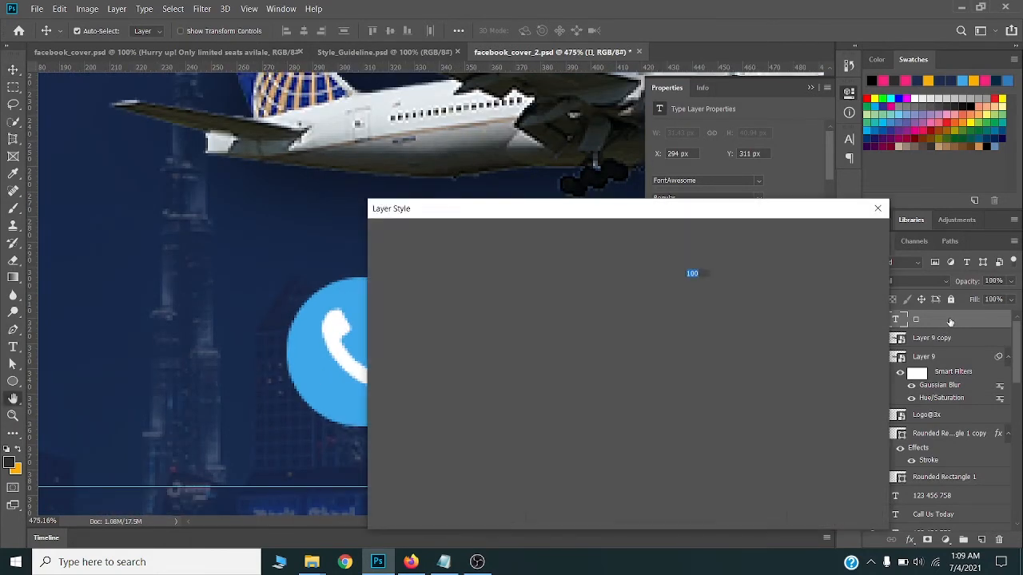
click(489, 373)
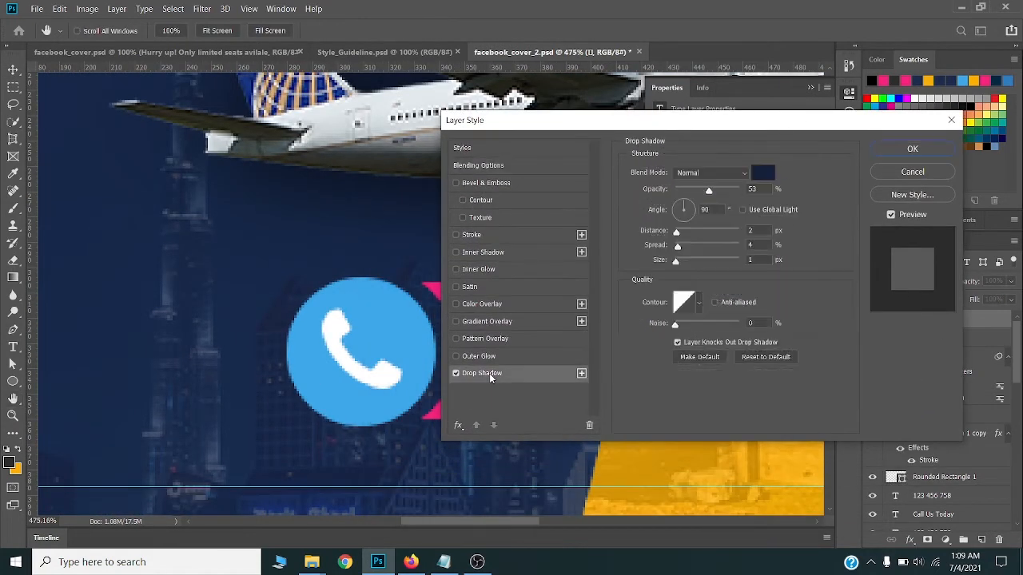
click(914, 151)
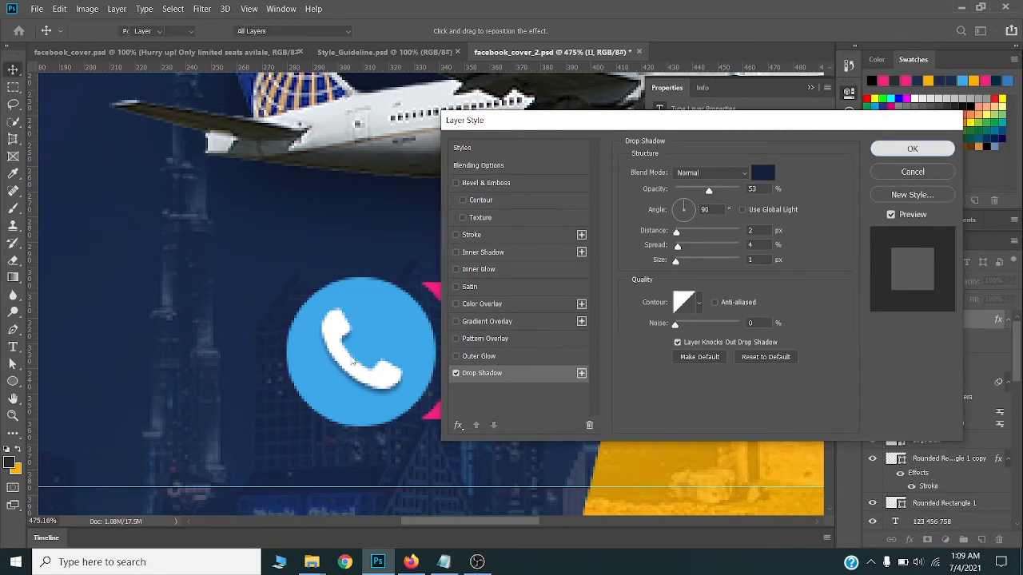
Step: Add the text line "Hurry up! Only limited seats avilale" along the lower edge of the banner
key(ctrl+1)
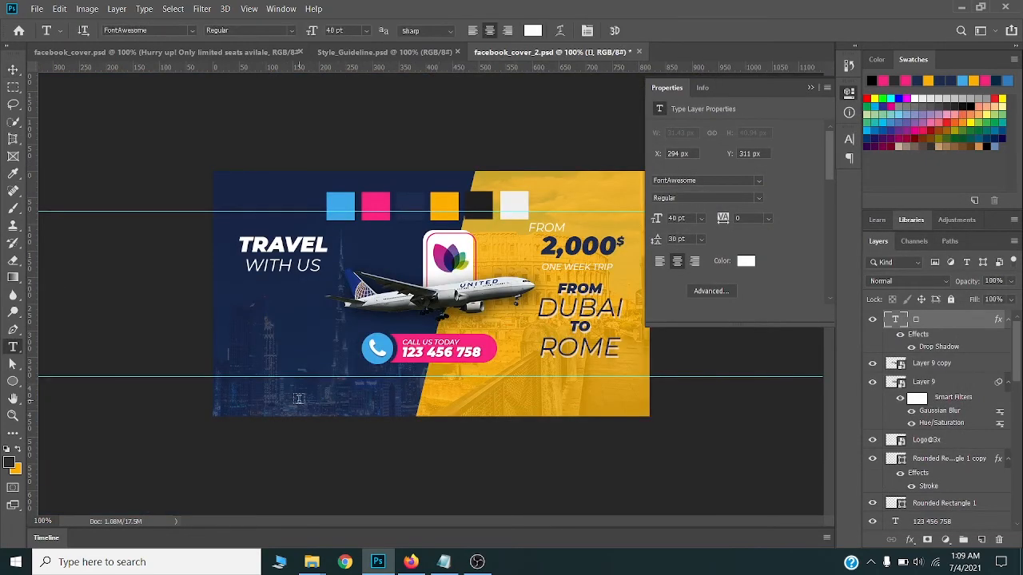
click(298, 399)
text(ONLY LIMITED SEATS AVILALE)
Step: Set the font of the whole HURRY UP line to Montserrat Regular
key(ctrl+a)
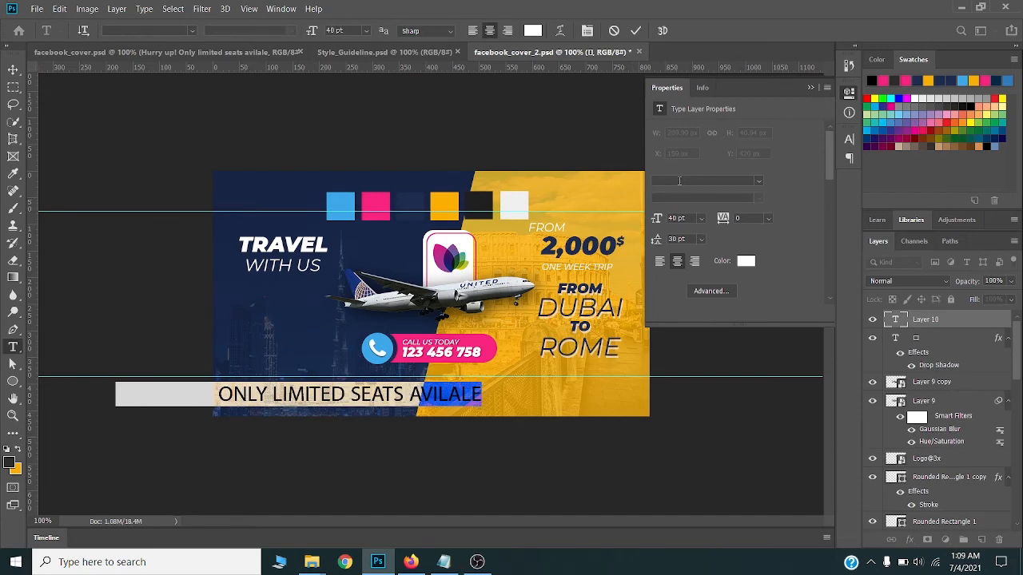
click(680, 181)
text(mont)
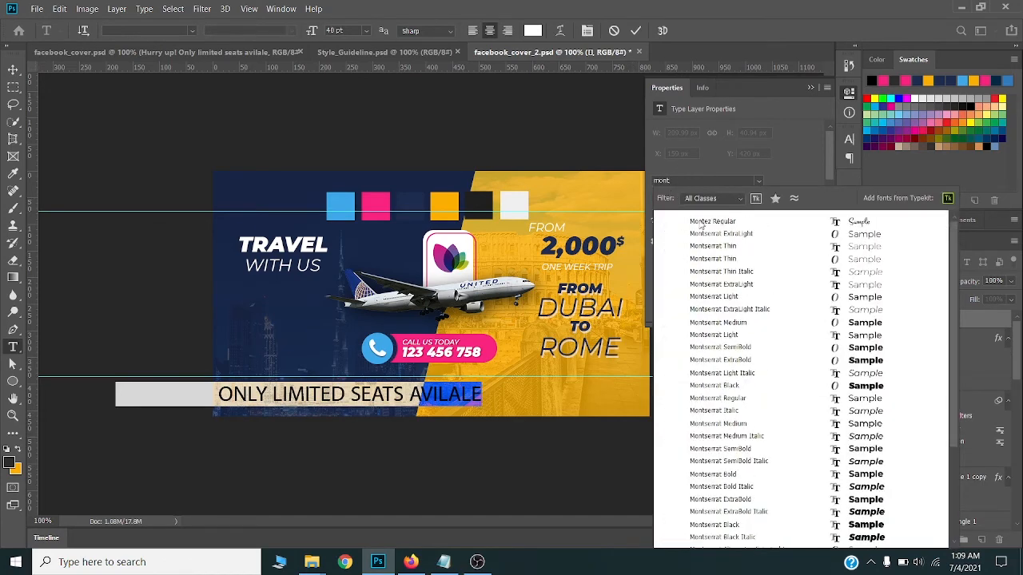
click(742, 322)
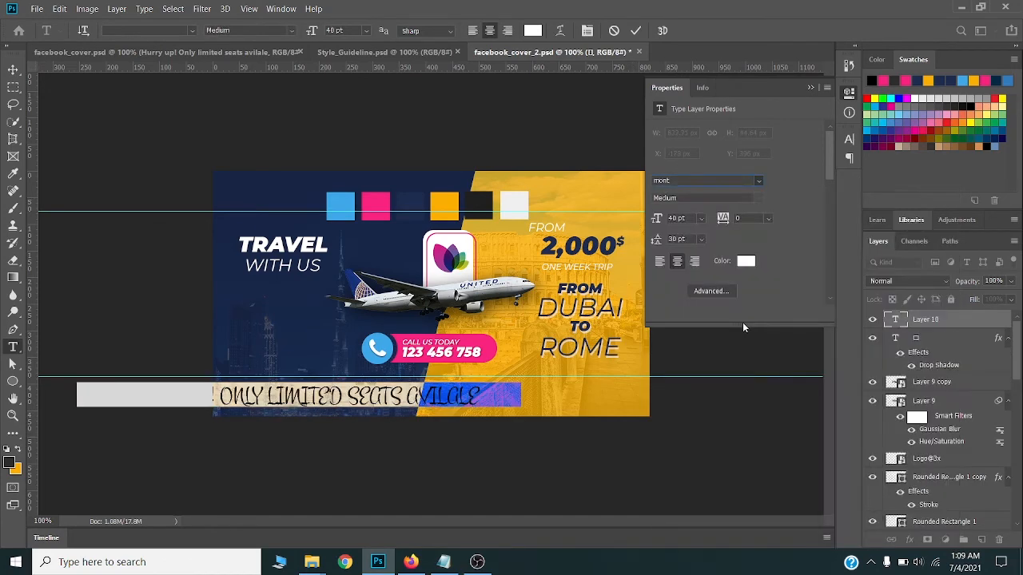
click(442, 393)
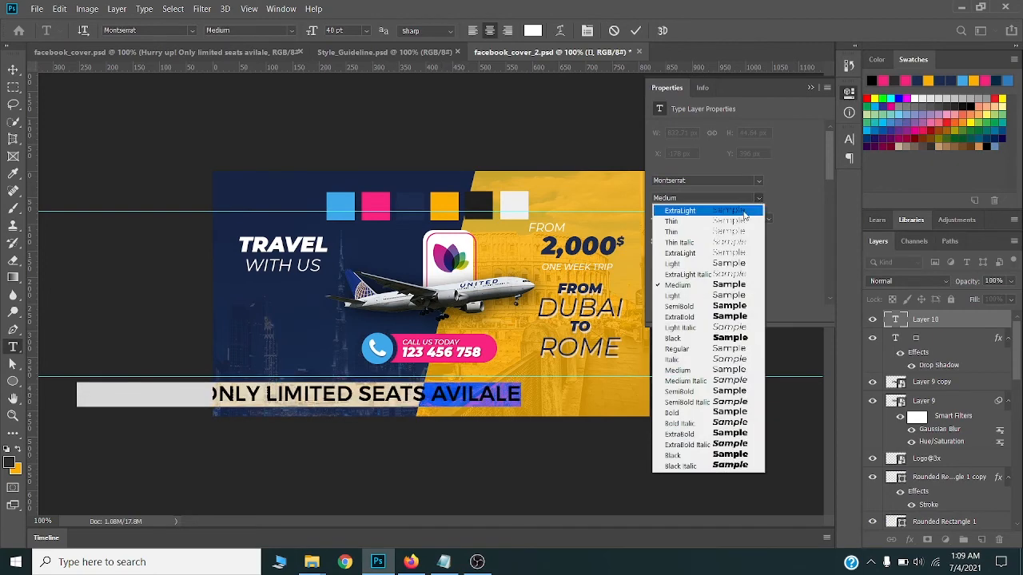
click(691, 346)
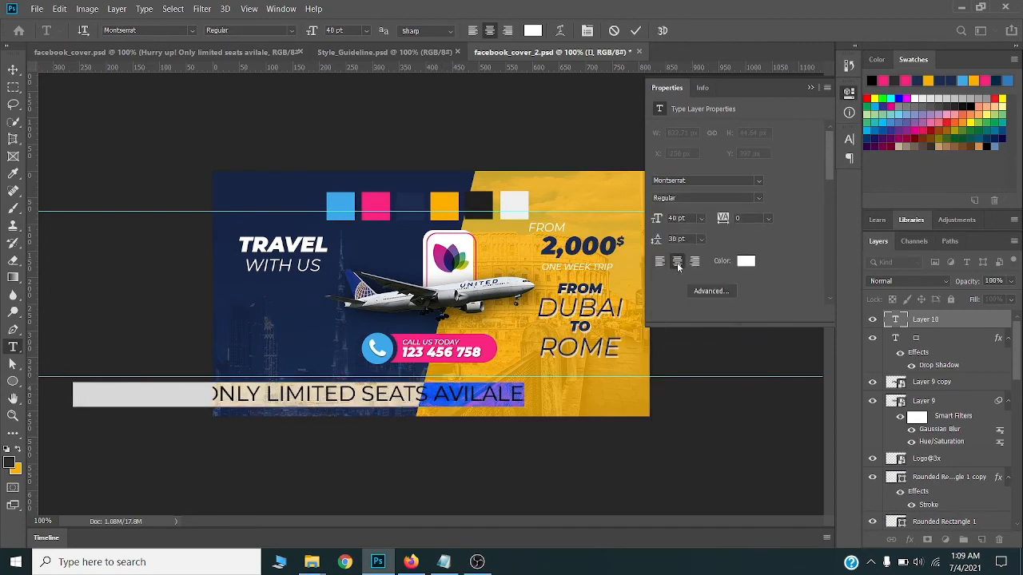
Step: Set the HURRY UP line's font size to 16 pt and its tracking to 600
click(850, 141)
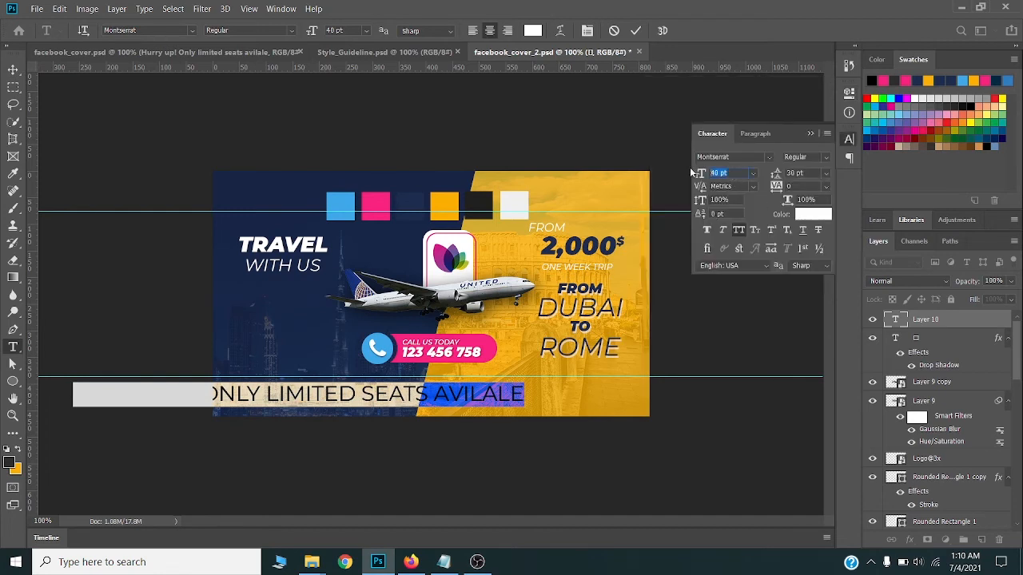
text(16)
key(Return)
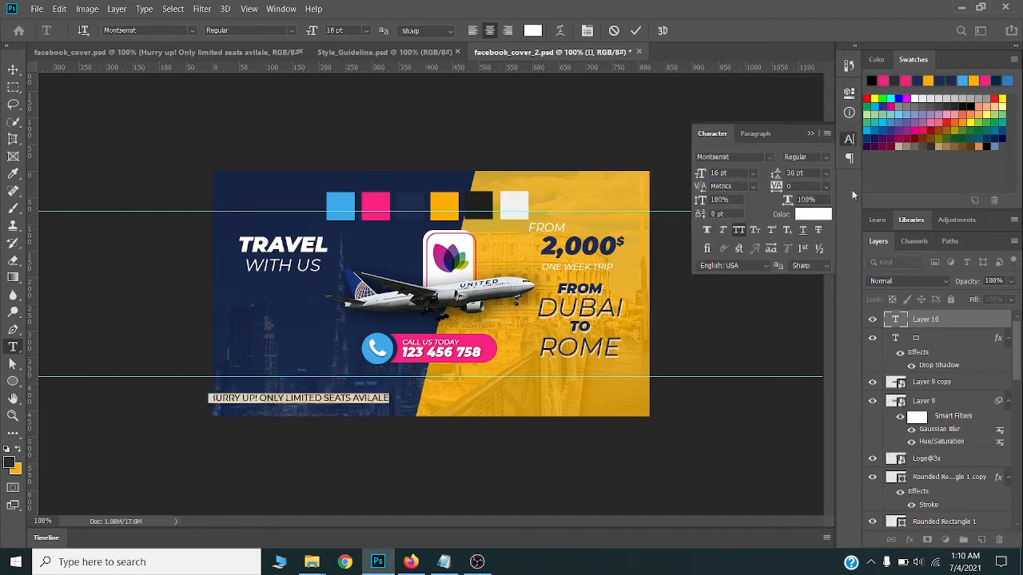
click(806, 186)
key(Return)
Step: Move the HURRY UP line fully onto the banner below the lower guide and centre it horizontally on the canvas
click(13, 70)
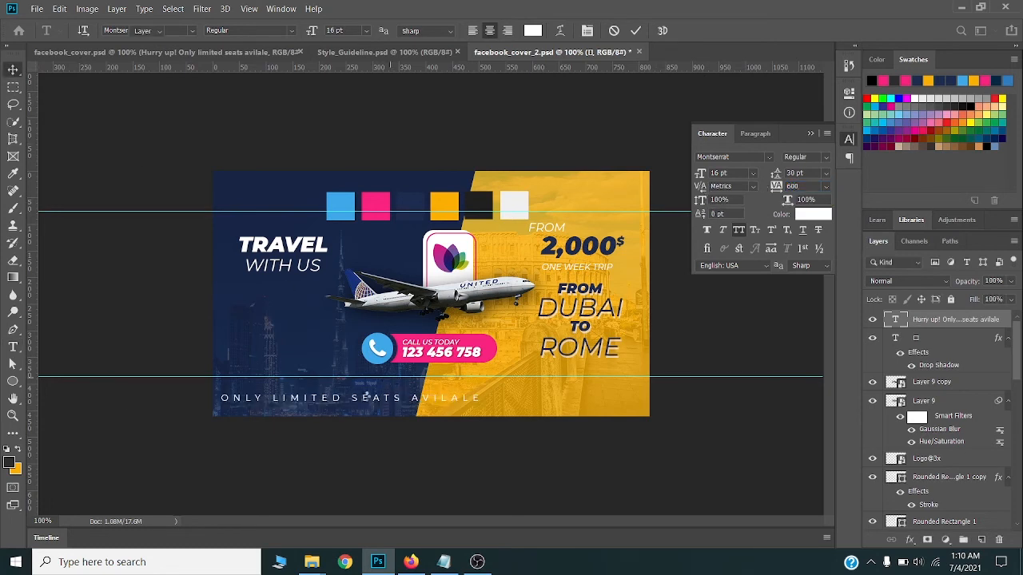
drag(336, 399, 447, 400)
key(ctrl+a)
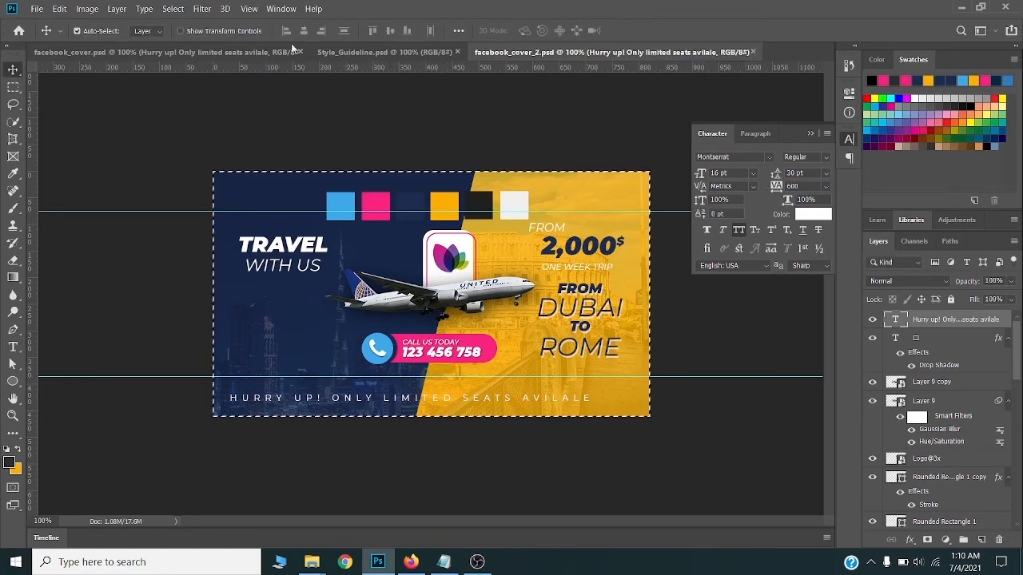
click(303, 31)
key(ctrl+d)
scroll(436, 442, up, 3)
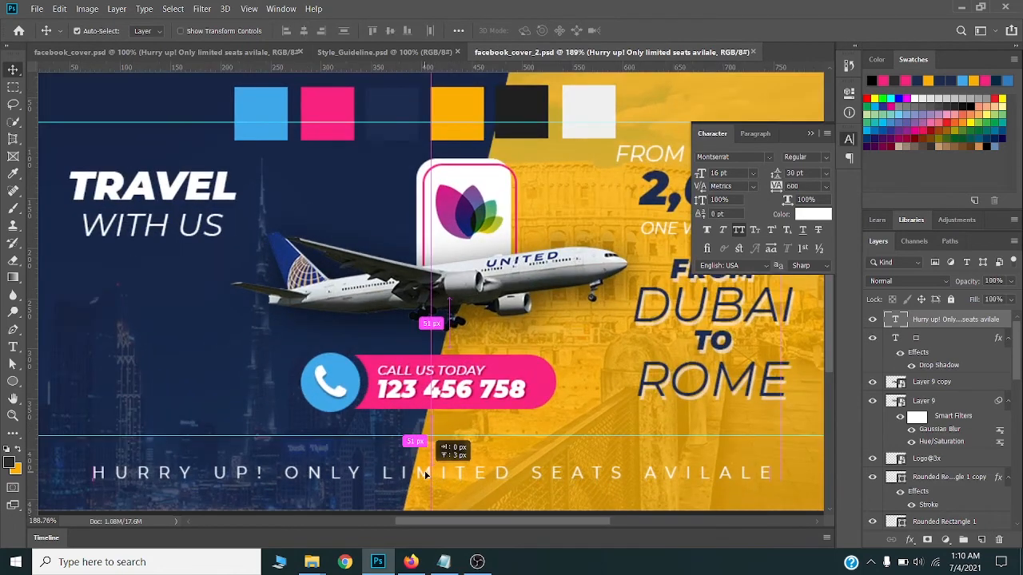
scroll(424, 475, down, 3)
scroll(403, 408, up, 3)
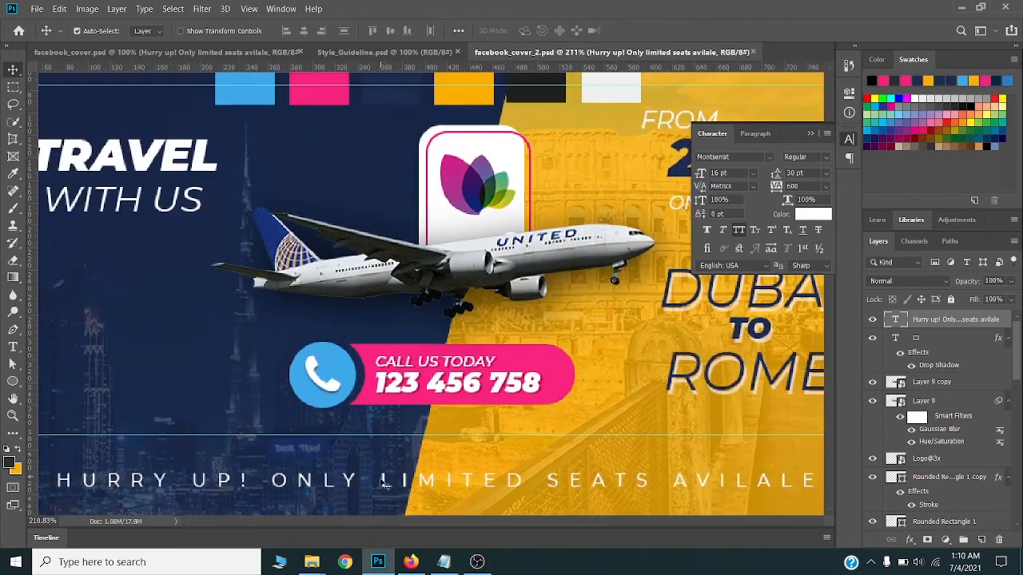
scroll(394, 392, down, 1)
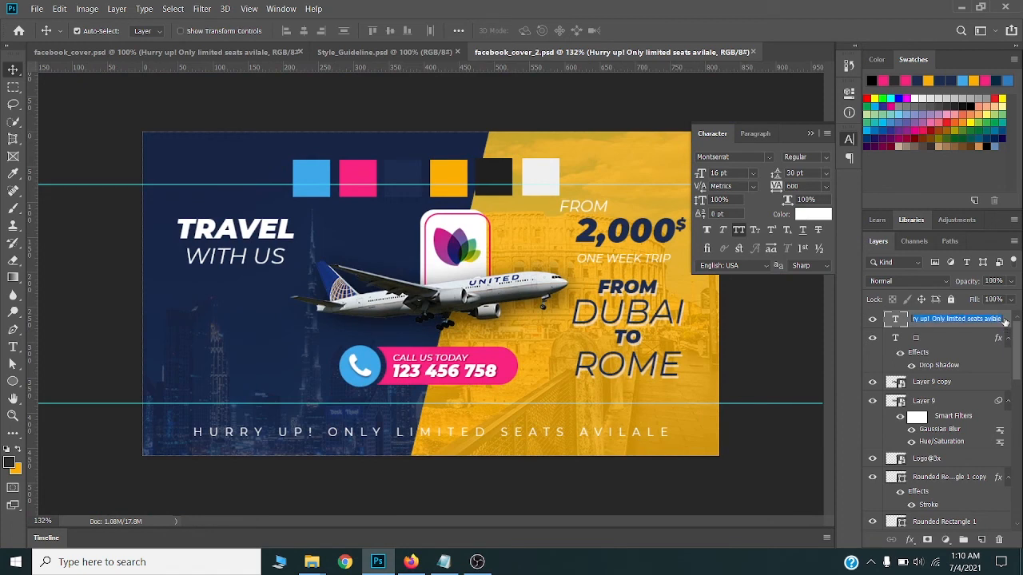
Step: Add a drop shadow to the HURRY UP line with 53% opacity, 90° angle, 2 px distance, 4% spread and 1 px size
key(Return)
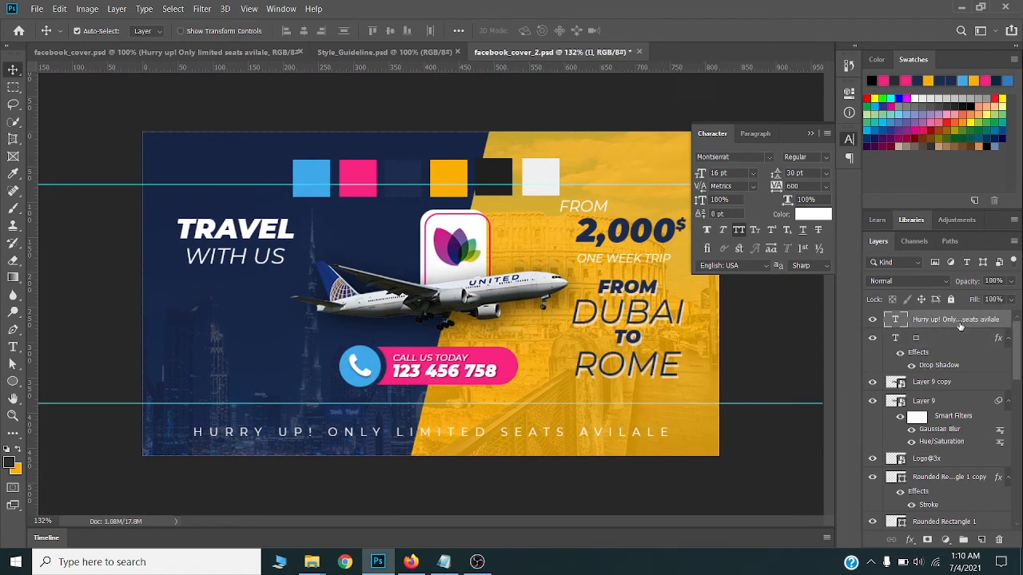
double_click(1005, 320)
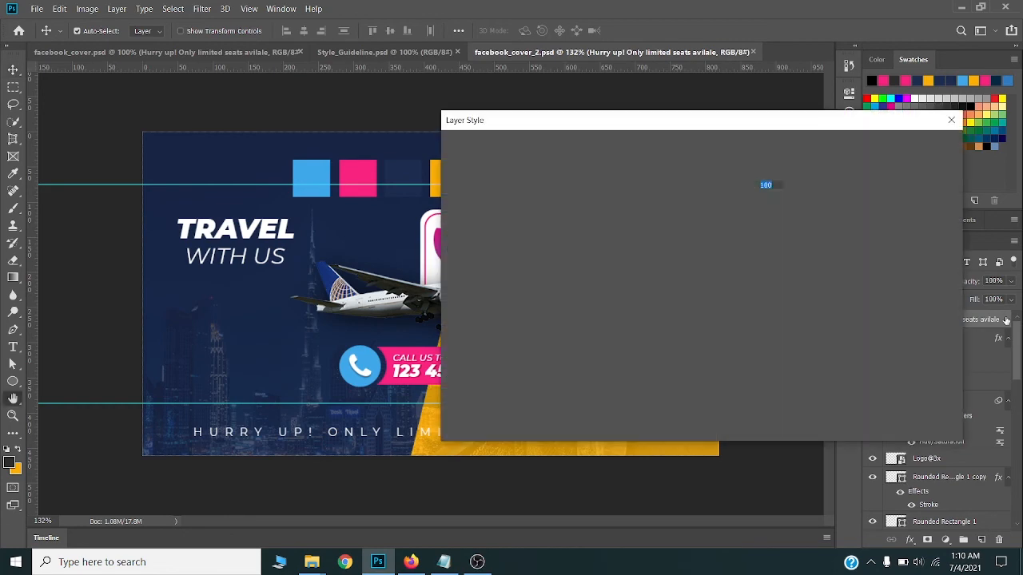
click(487, 375)
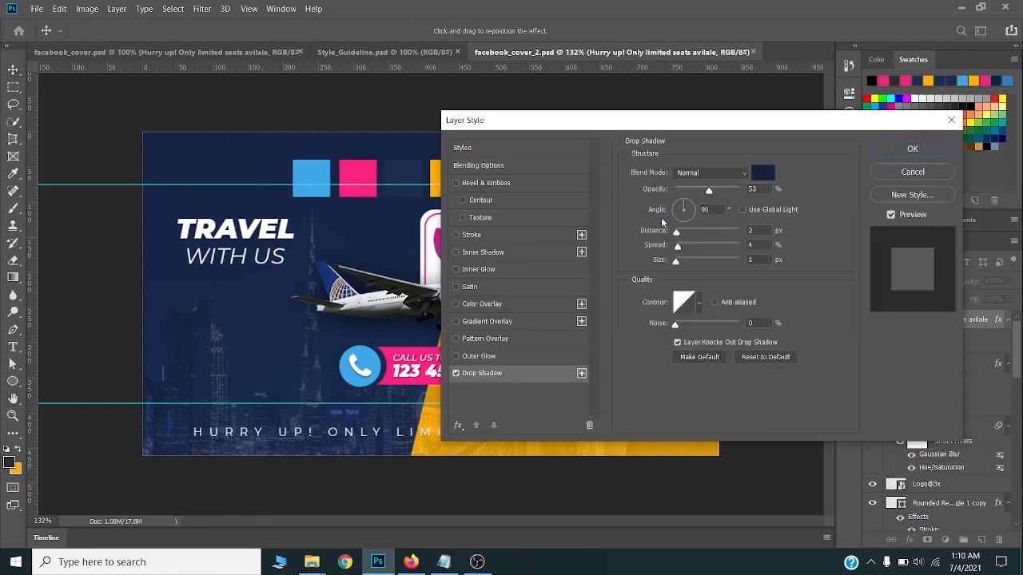
click(906, 149)
Step: Reduce the font size of the whole HURRY UP line to 14 pt
scroll(406, 366, down, 2)
key(t)
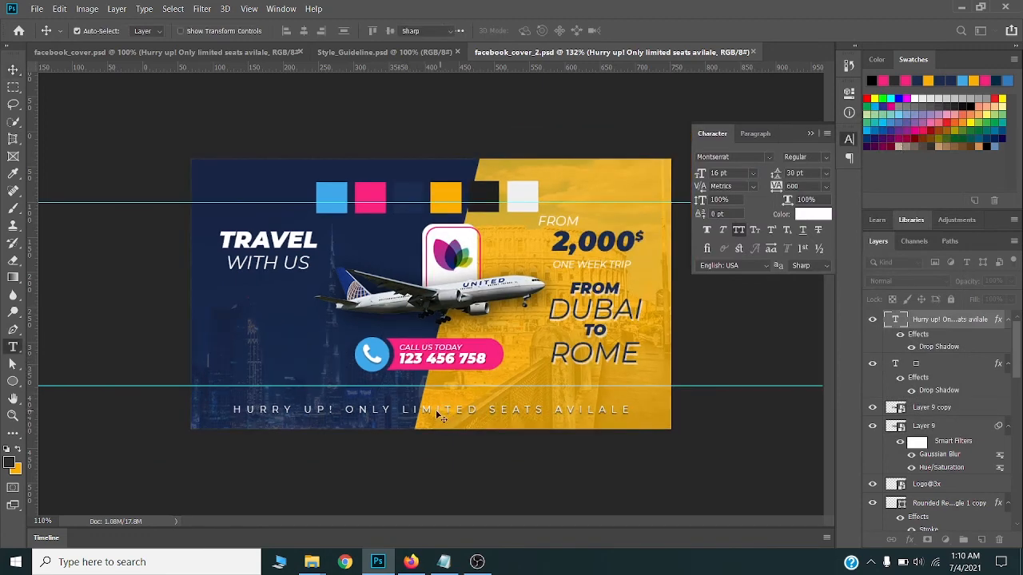
click(436, 411)
key(ctrl+a)
click(700, 172)
text(14)
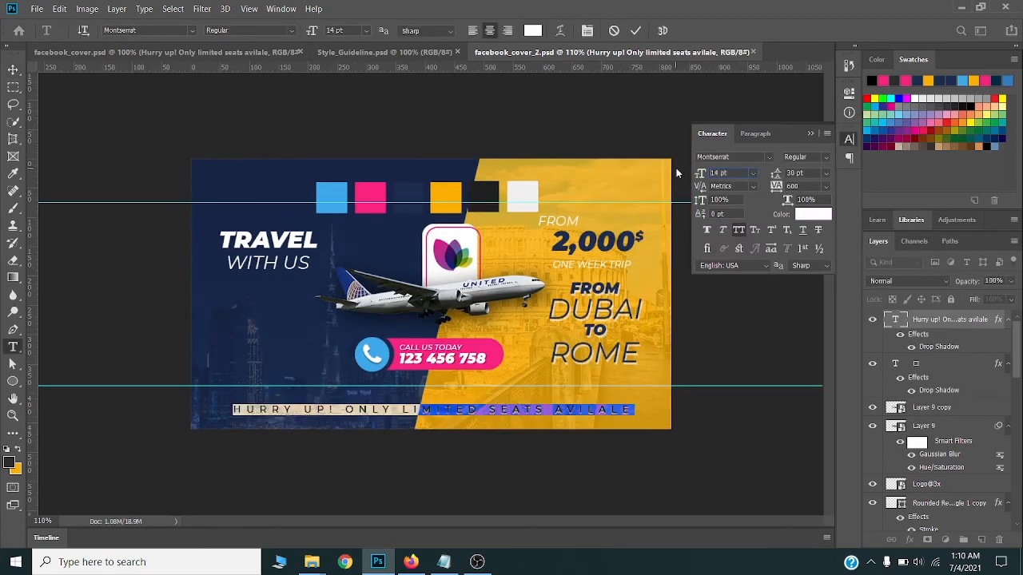
key(Return)
Step: Re-centre the resized HURRY UP line horizontally against the whole canvas and clear the selection
click(13, 69)
scroll(470, 384, up, 3)
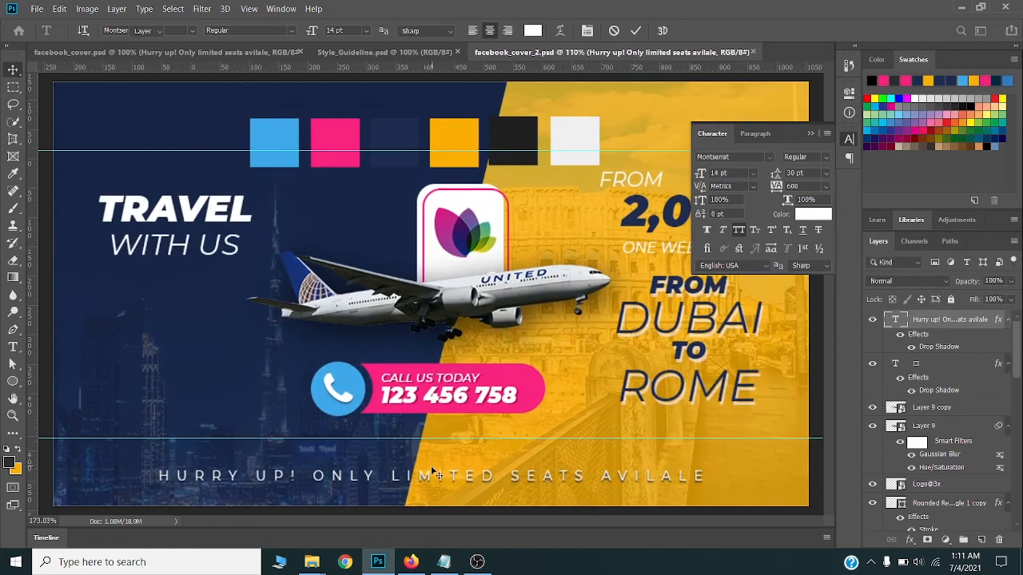
scroll(456, 447, down, 4)
key(ctrl+a)
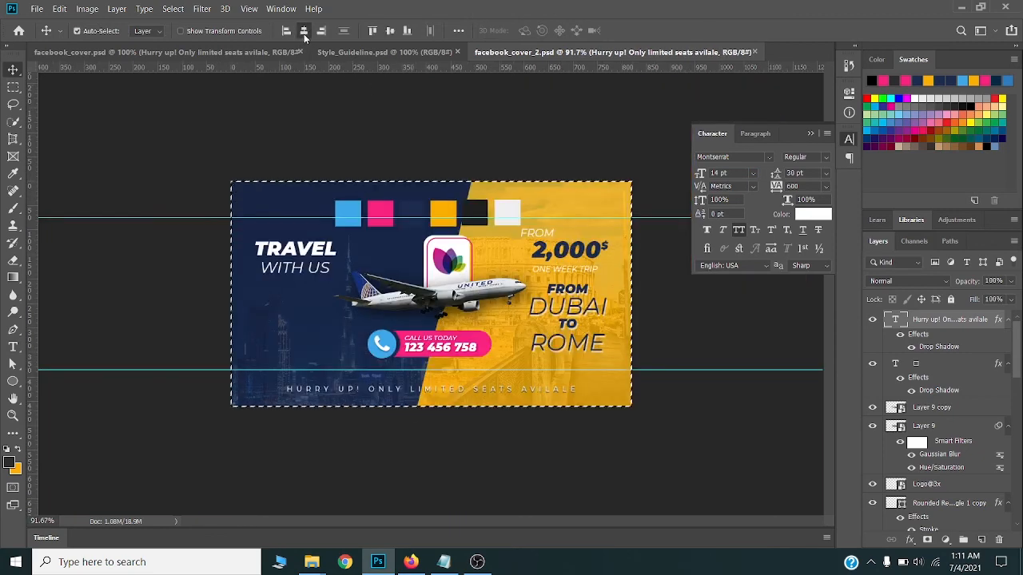
click(304, 31)
key(ctrl+d)
Step: Hide the color layer group containing the reference swatches
click(445, 213)
scroll(887, 384, down, 2)
click(888, 378)
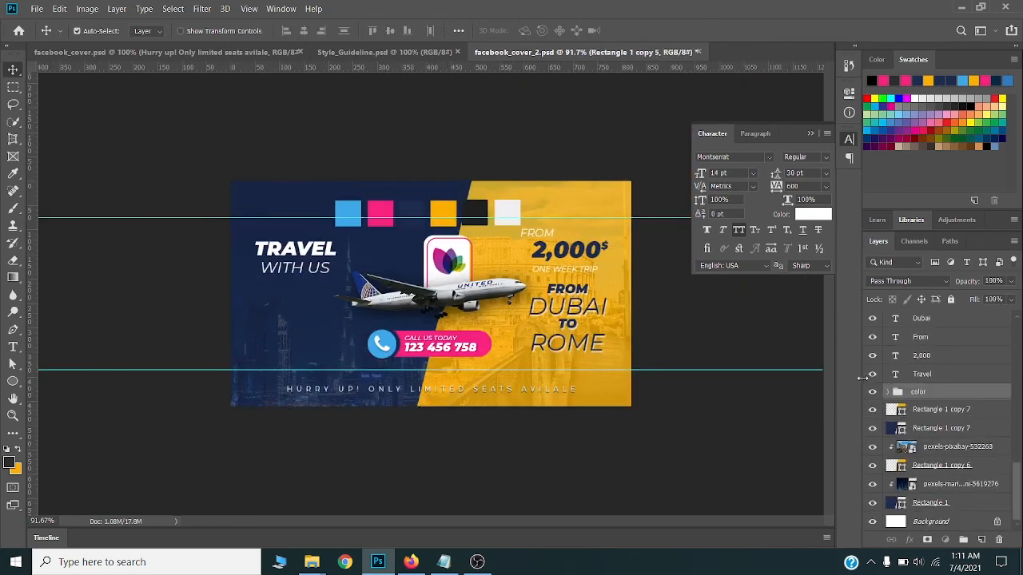
click(872, 391)
scroll(368, 306, down, 1)
scroll(369, 306, up, 1)
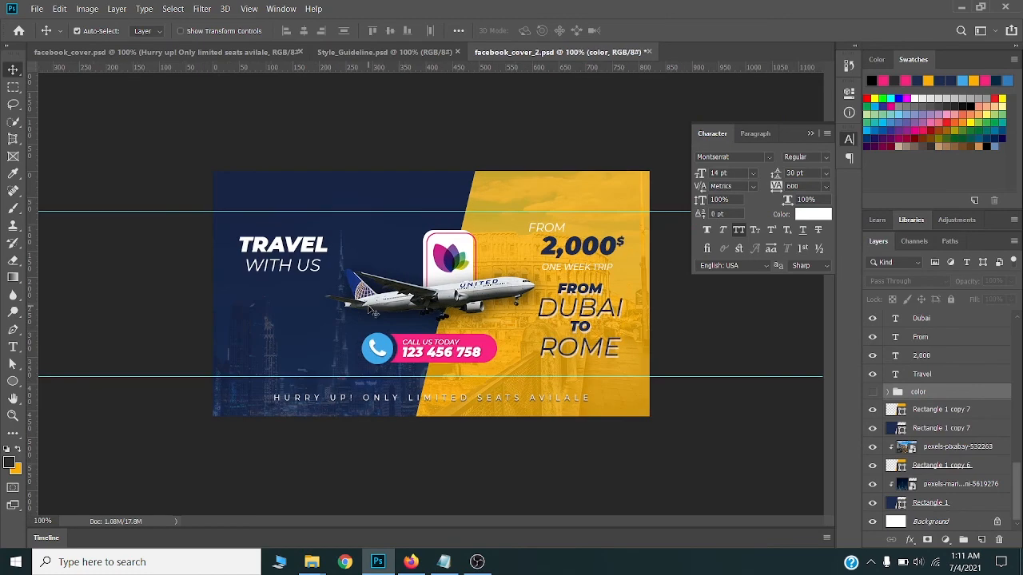
Step: Save the banner document
scroll(371, 310, up, 1)
ctrl+click(423, 418)
key(ctrl+minus)
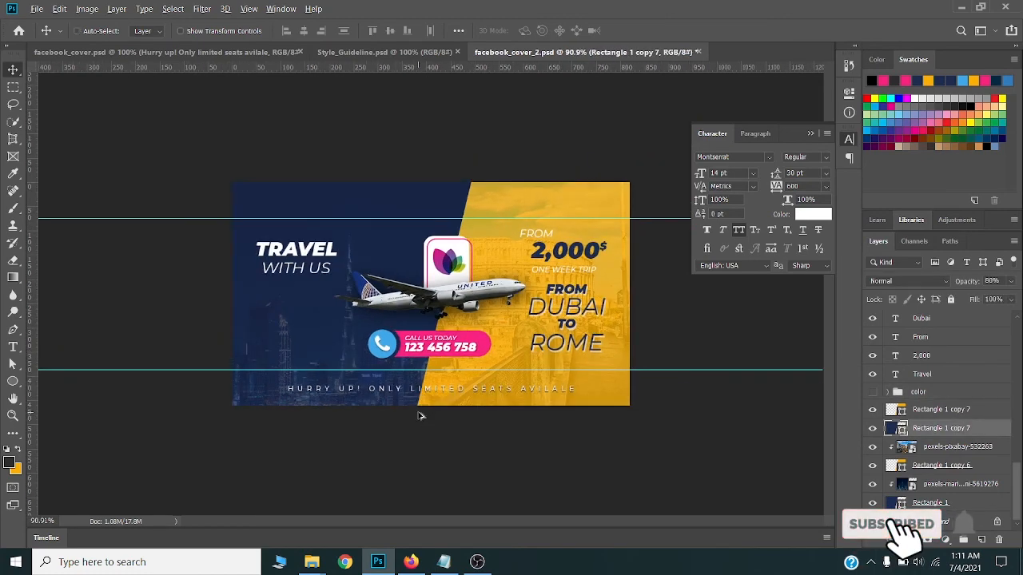
key(ctrl+s)
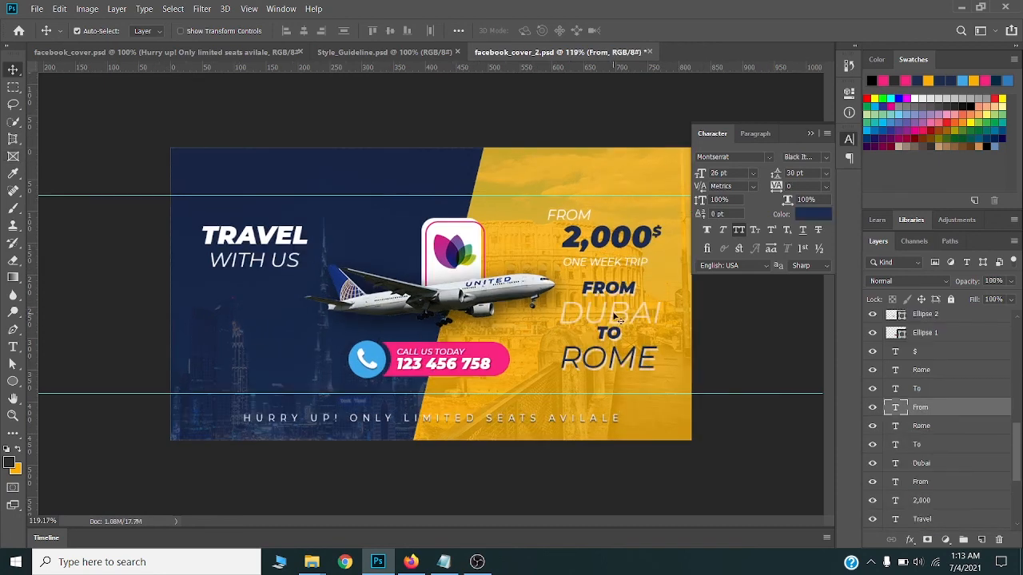
Step: Duplicate the DUBAI text onto the blue area below WITH US and replace its wording with THIS SUMMER on two lines
drag(615, 314, 246, 315)
scroll(259, 318, up, 1)
key(t)
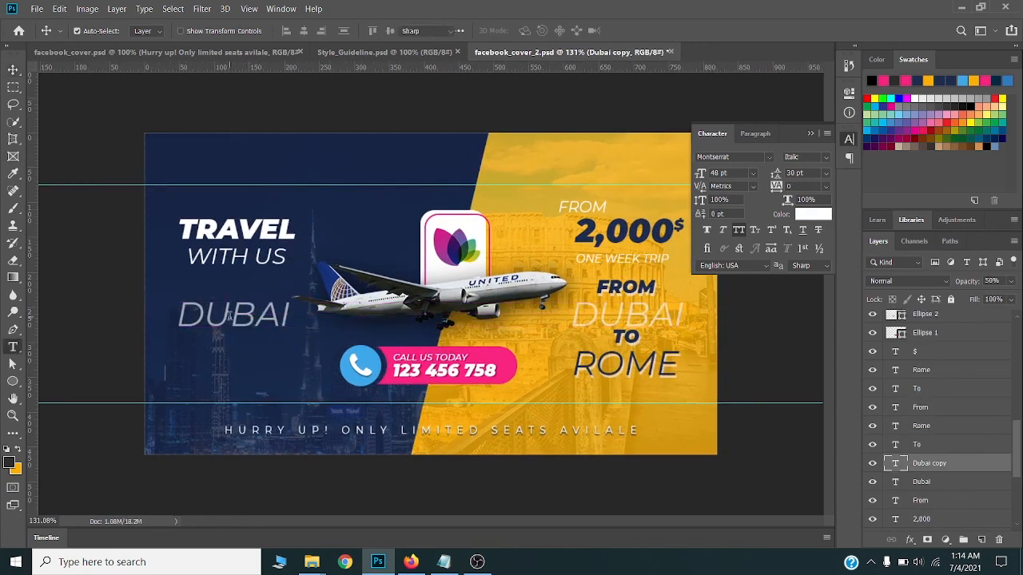
double_click(244, 320)
text(THIS)
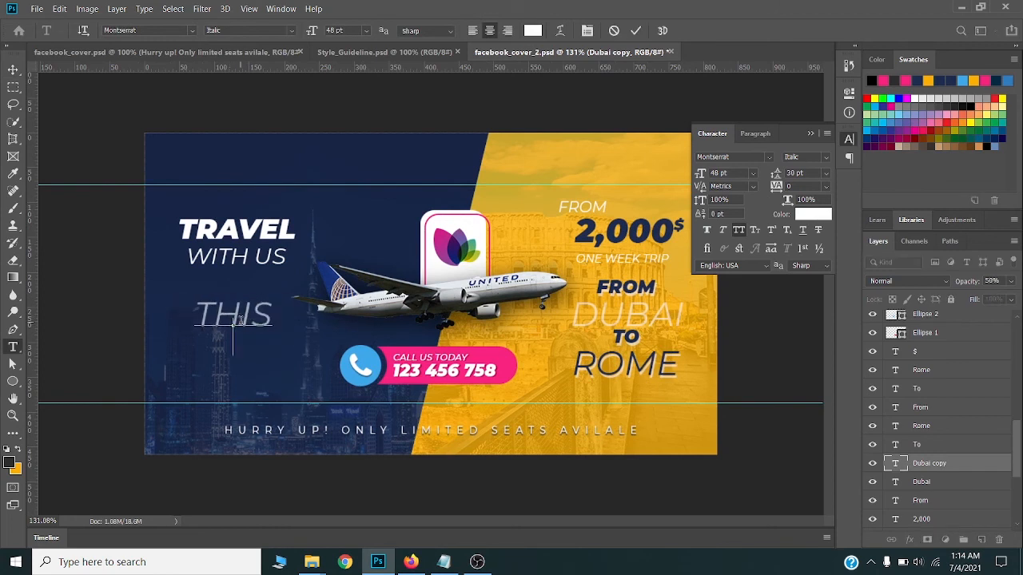
key(Return)
text(SUMMER)
Step: Set both the leading and the font size of the whole THIS SUMMER text to 40 pt
key(ctrl+a)
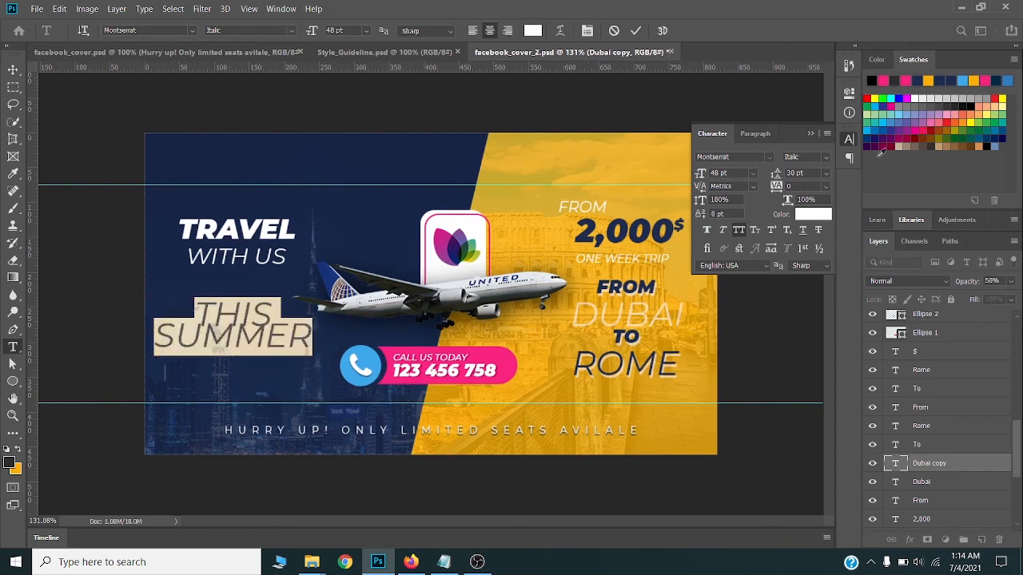
click(826, 176)
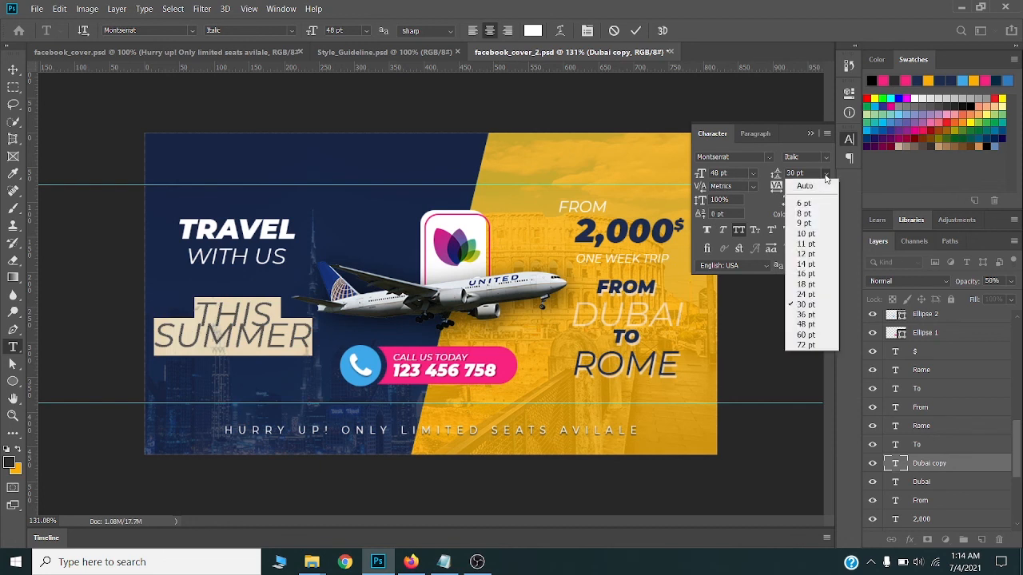
click(807, 184)
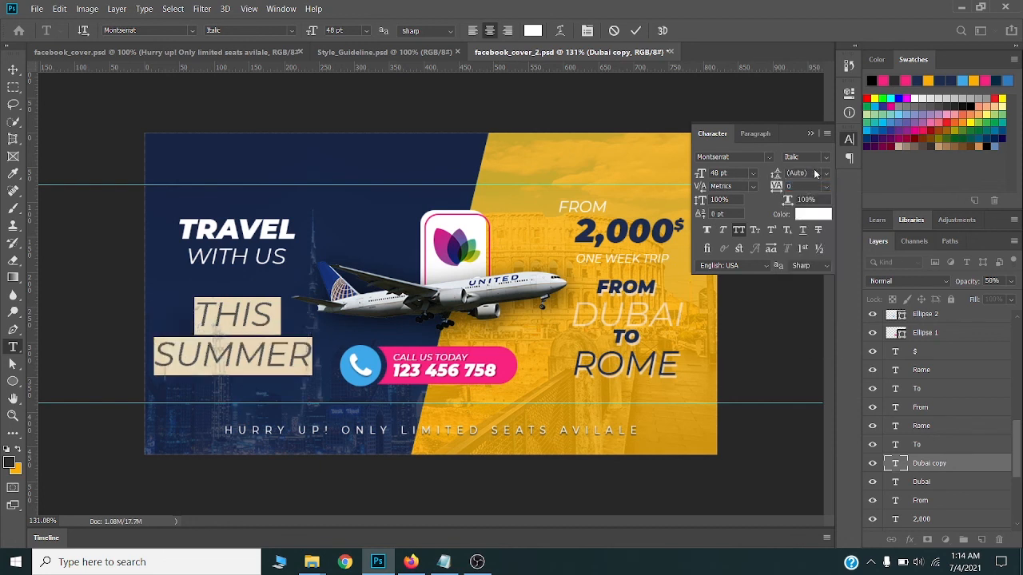
key(Return)
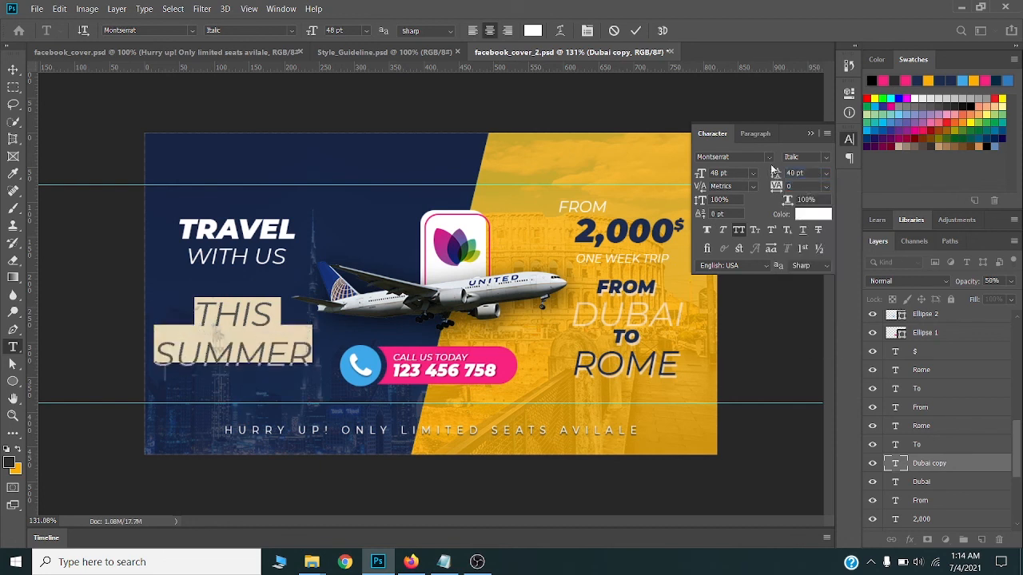
drag(689, 174, 636, 178)
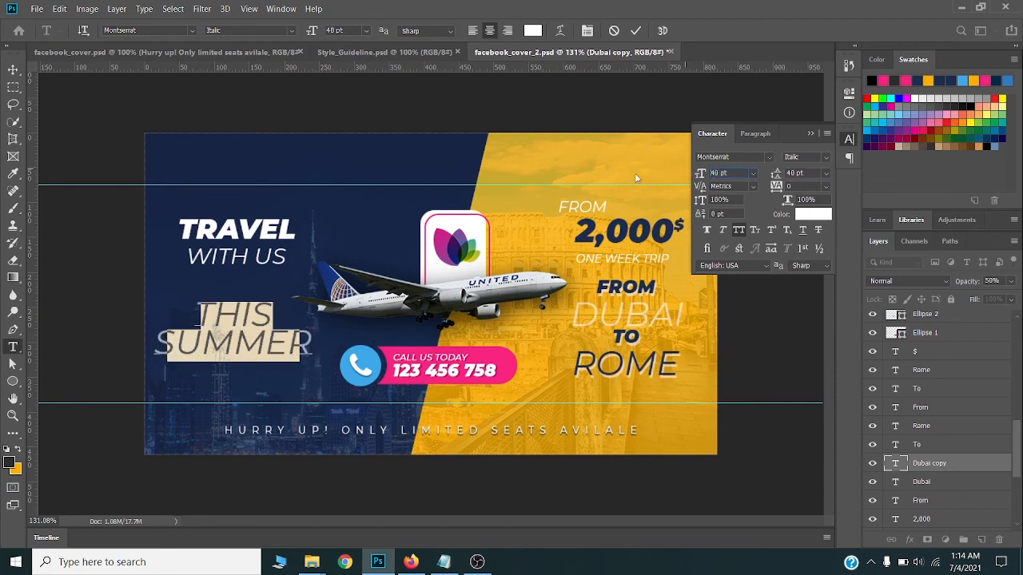
click(13, 70)
Step: Try 20% layer opacity on the THIS SUMMER text and set it back to 50%
scroll(292, 323, down, 2)
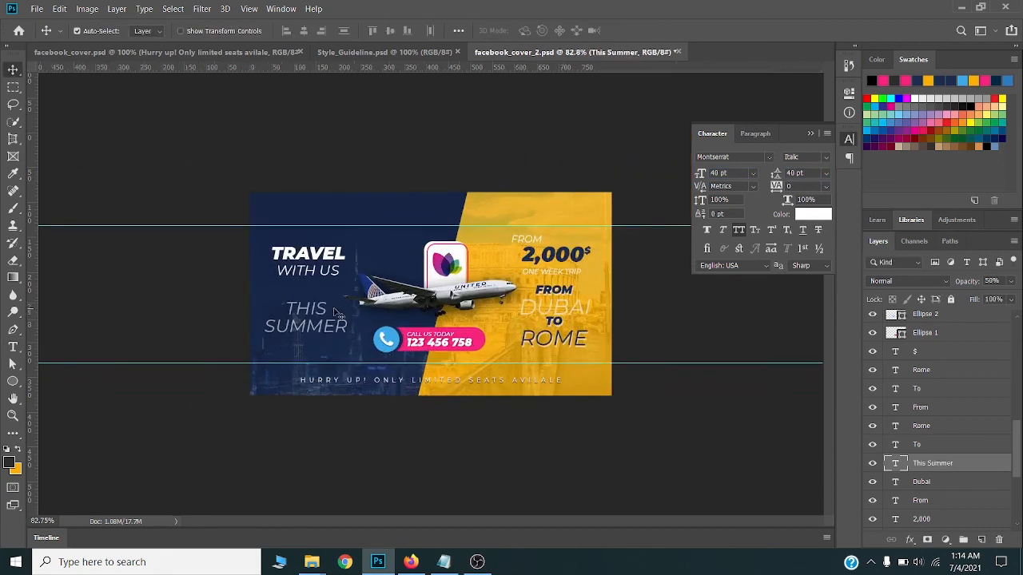
scroll(292, 324, up, 2)
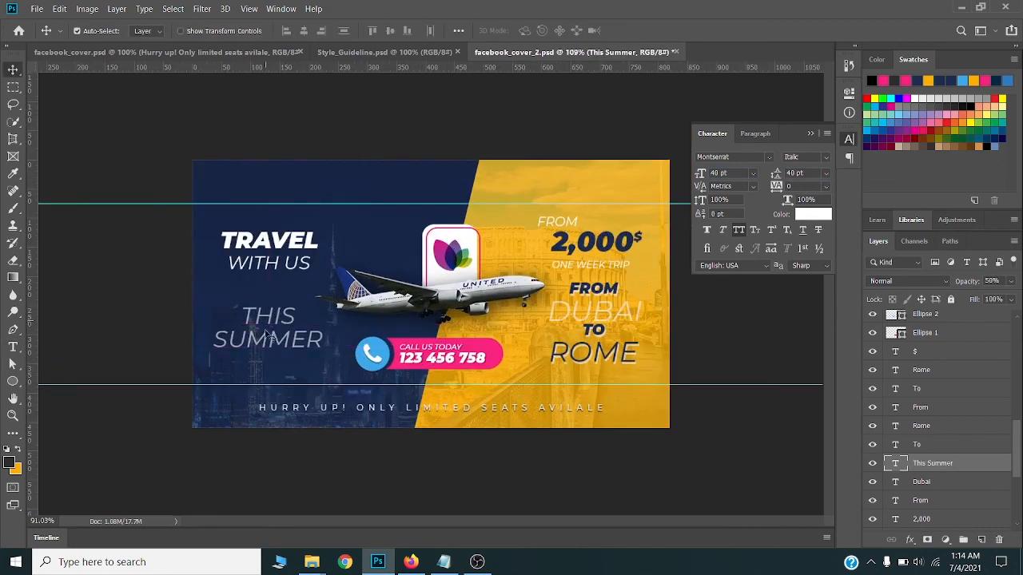
scroll(272, 329, down, 1)
key(2)
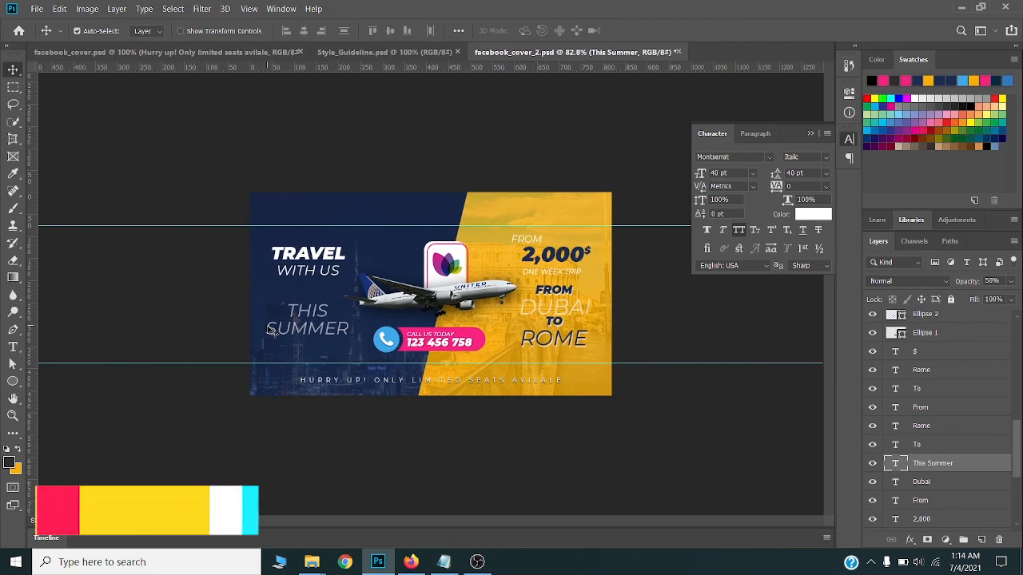
scroll(270, 327, up, 2)
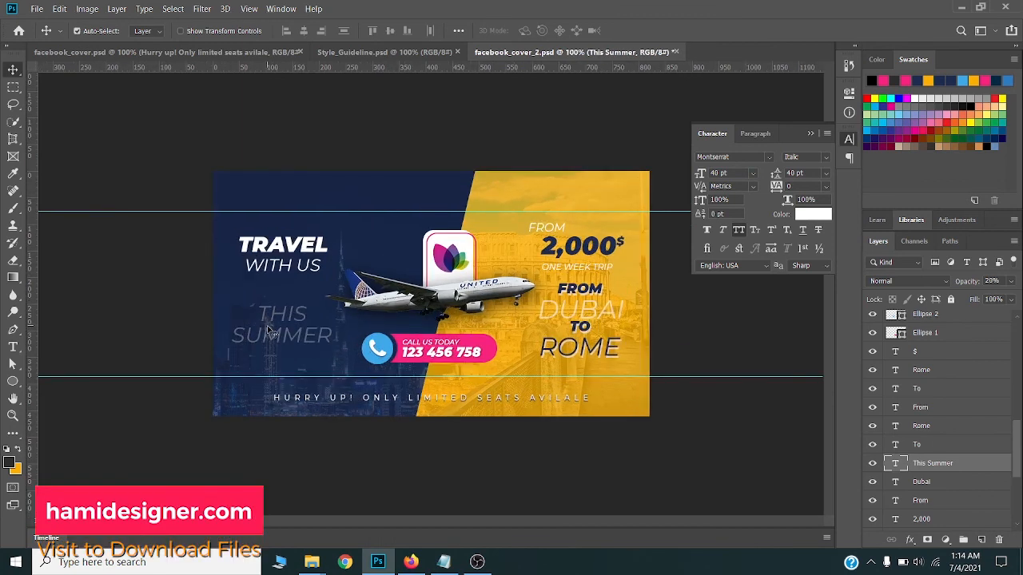
scroll(283, 415, down, 1)
key(5)
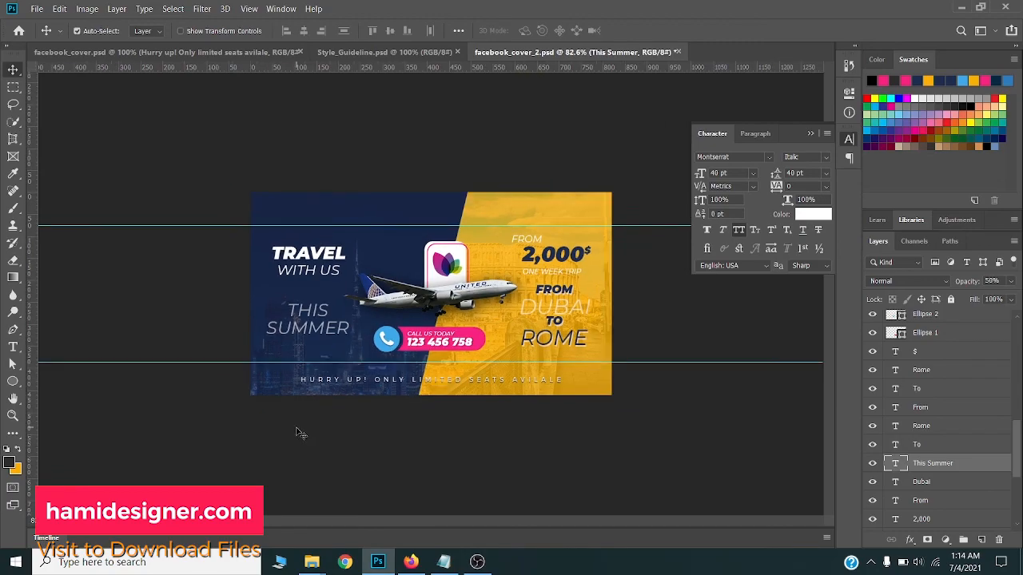